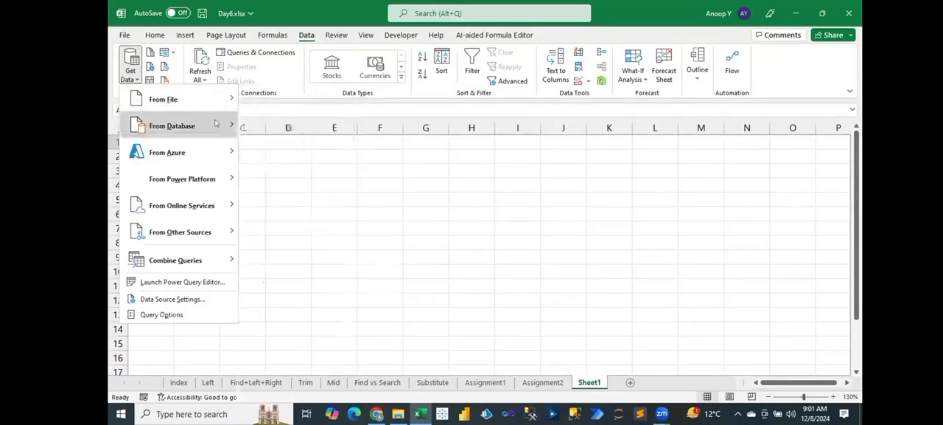
pyautogui.moveTo(210, 122)
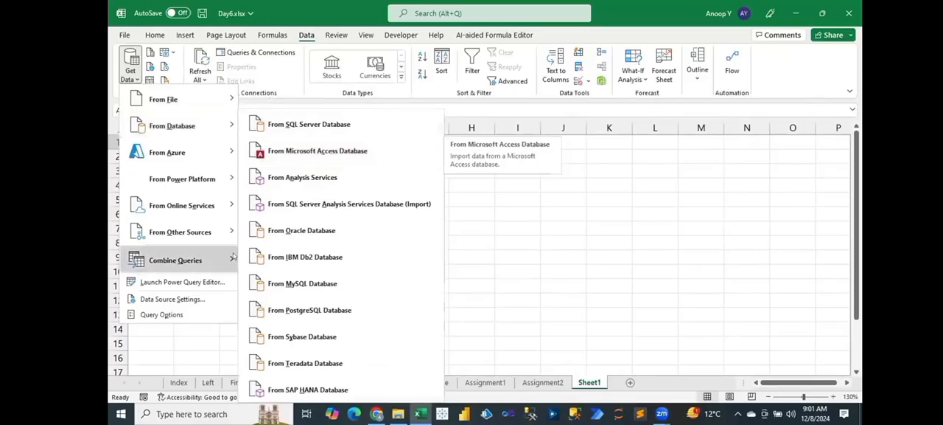
pyautogui.moveTo(232, 233)
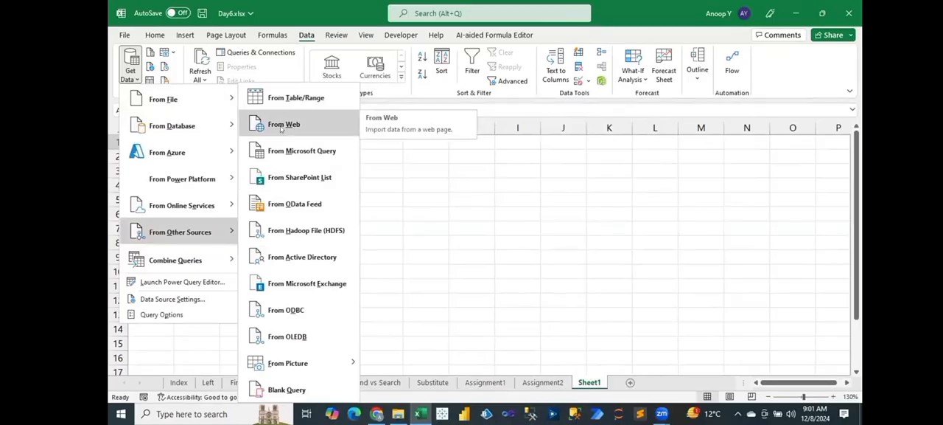
pyautogui.click(507, 224)
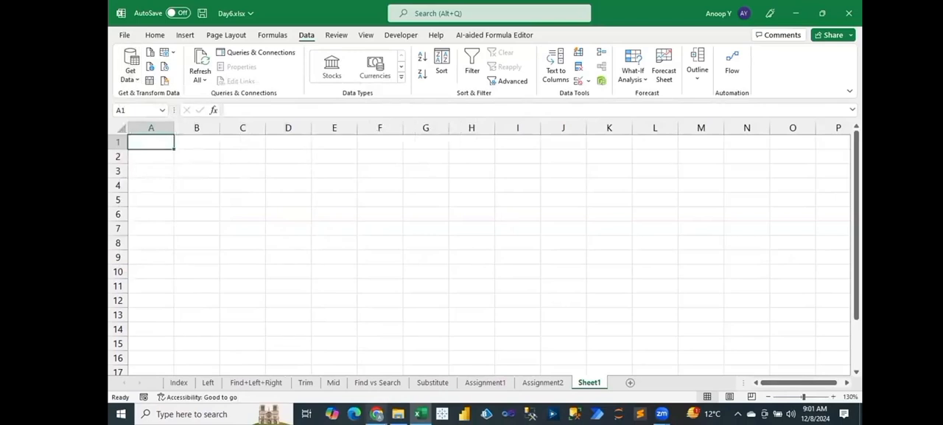
# Step: Switch to Chrome and open the bookmarked Infosys Limited historical data page on Yahoo Finance
pyautogui.click(376, 414)
pyautogui.click(199, 34)
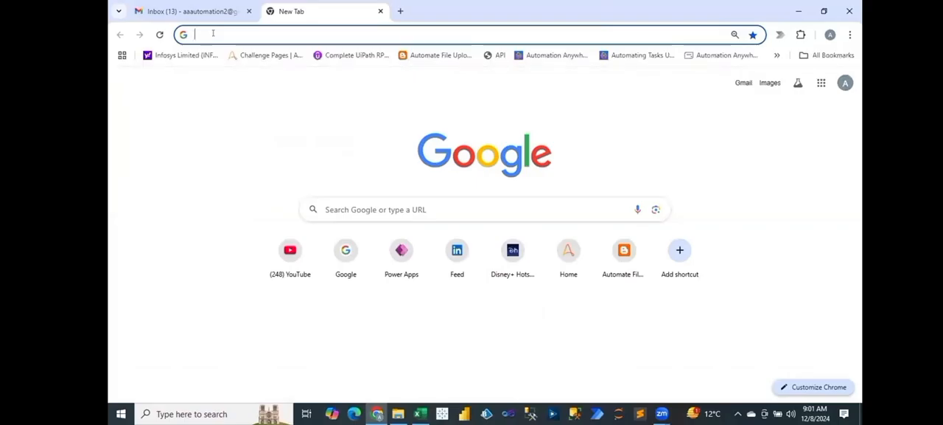
pyautogui.click(183, 58)
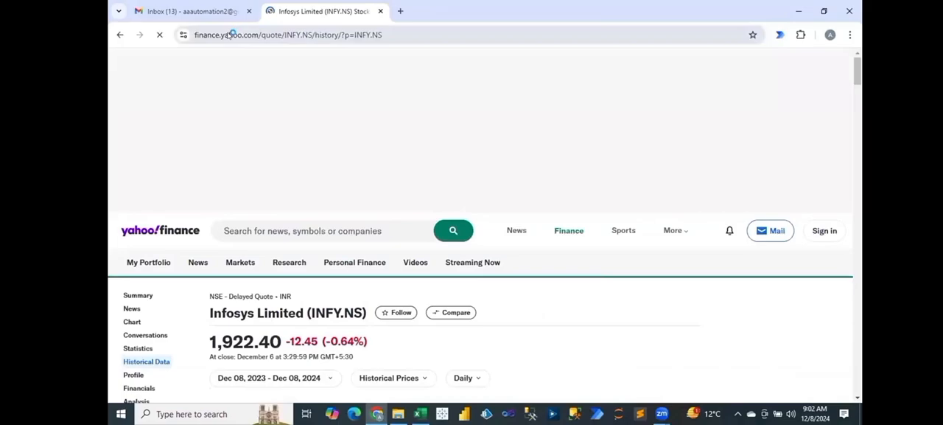
pyautogui.click(231, 34)
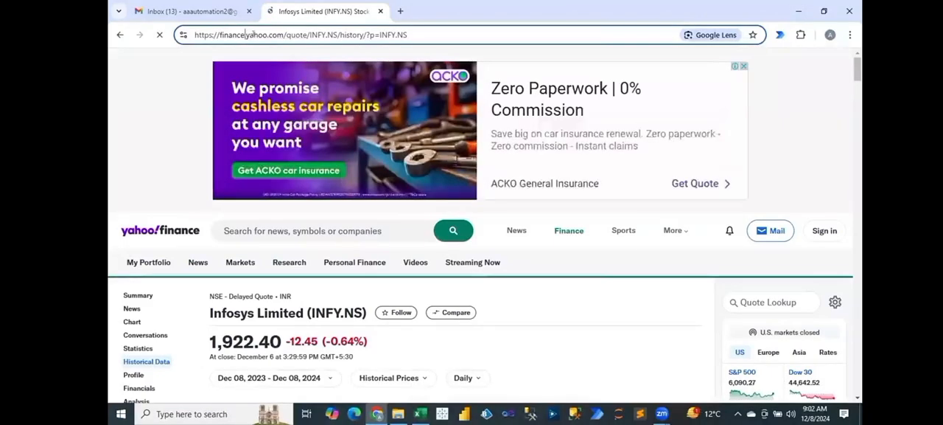
pyautogui.click(253, 35)
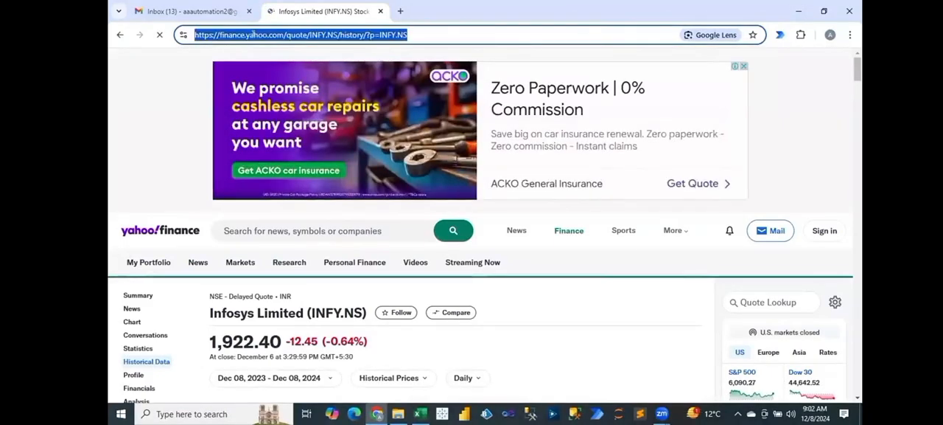
# Step: Find the NSE India site in a new browser tab and open its pre-open market page
pyautogui.click(401, 11)
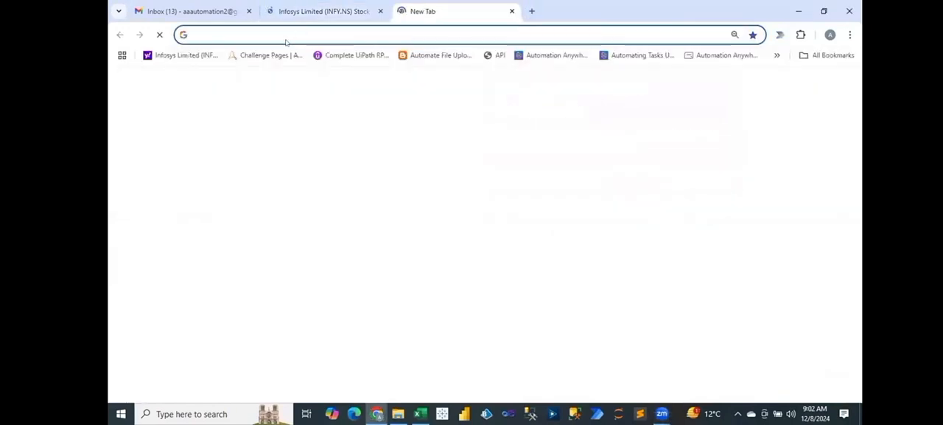
pyautogui.write('bse')
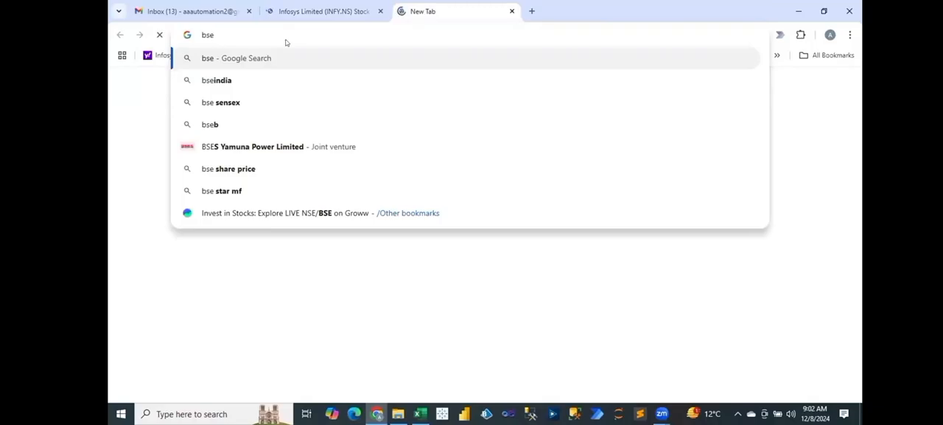
pyautogui.press('BackSpace')
pyautogui.press('BackSpace')
pyautogui.press('BackSpace')
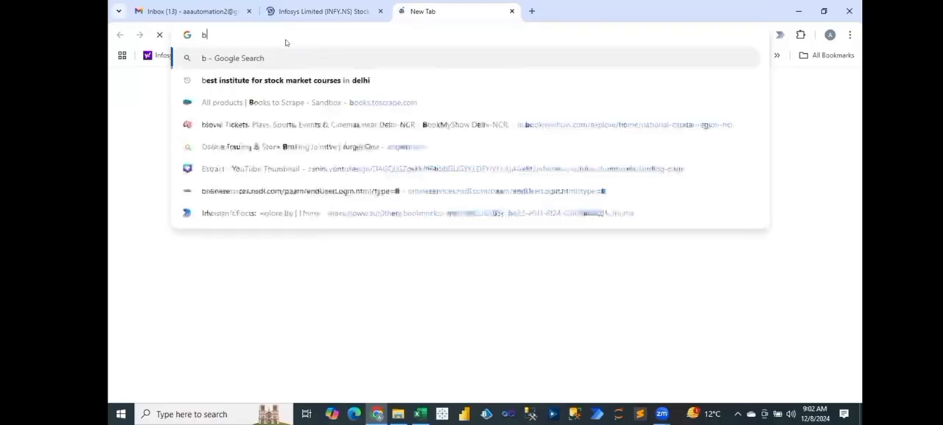
pyautogui.write('nse')
pyautogui.press('Return')
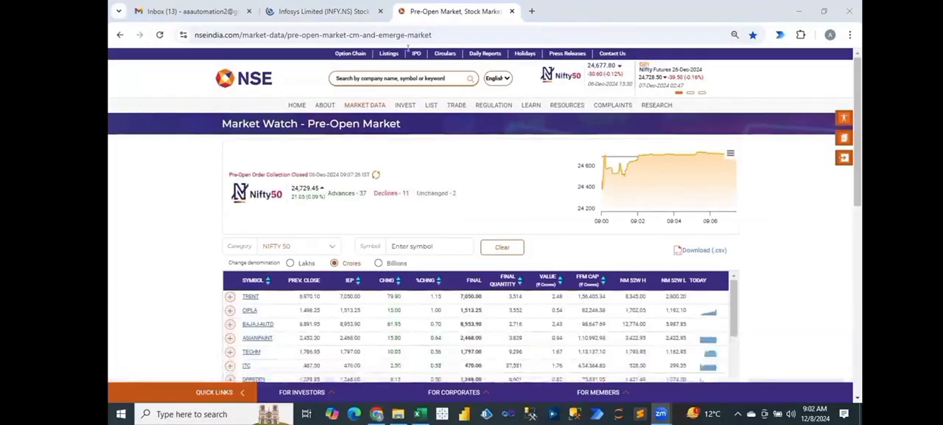
# Step: Copy the NSE pre-open market page's address and submit it as the URL of a From Web import in Excel
pyautogui.click(488, 35)
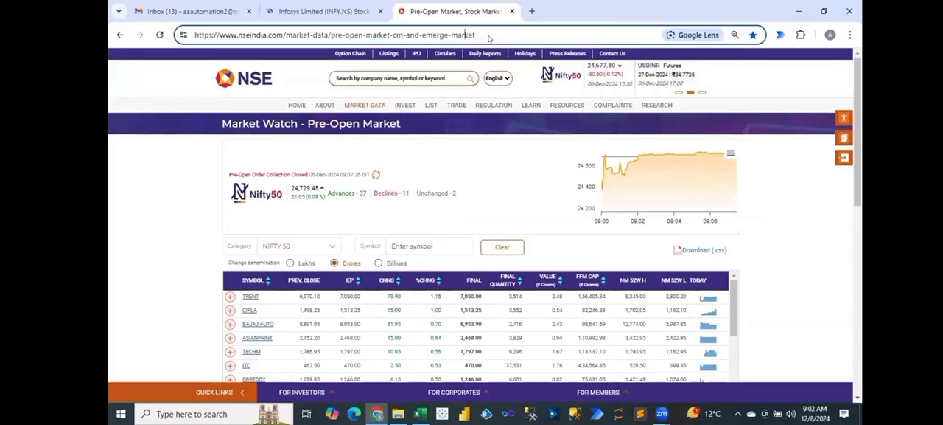
pyautogui.hotkey('ctrl', 'a')
pyautogui.hotkey('ctrl', 'c')
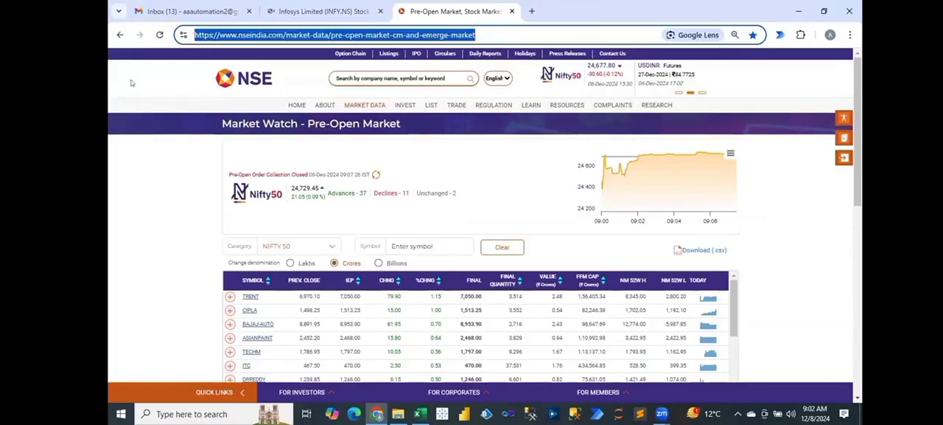
pyautogui.hotkey('alt', 'Tab')
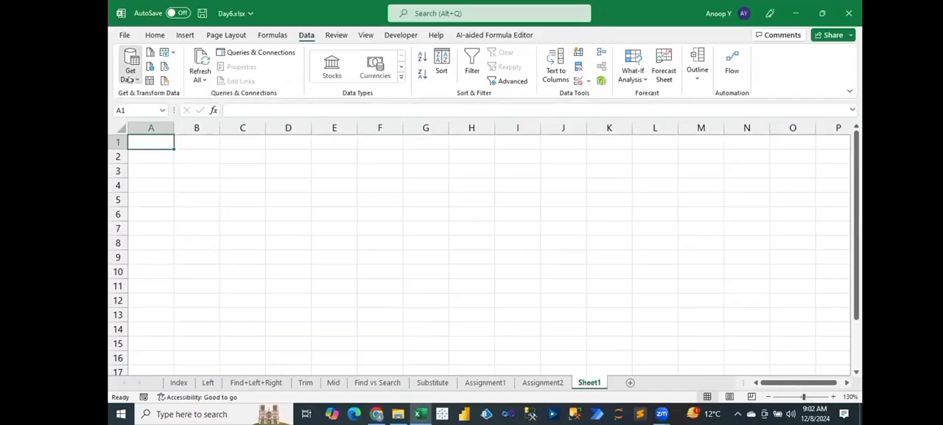
pyautogui.click(298, 124)
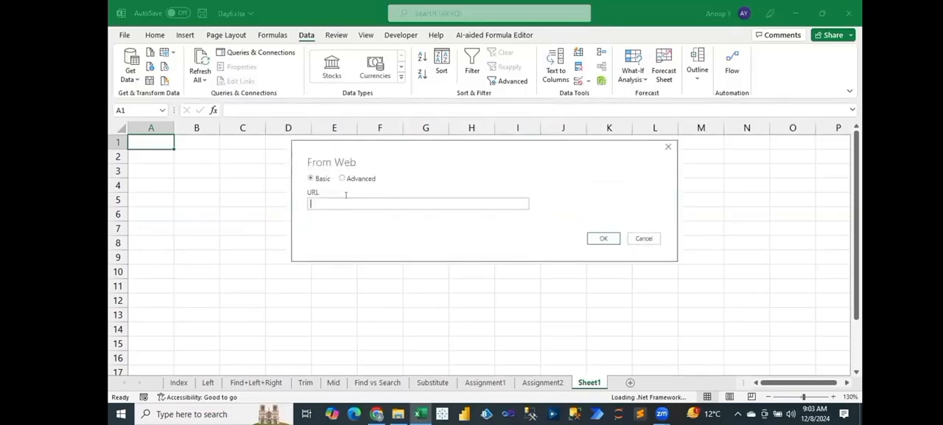
pyautogui.hotkey('ctrl', 'v')
pyautogui.click(604, 238)
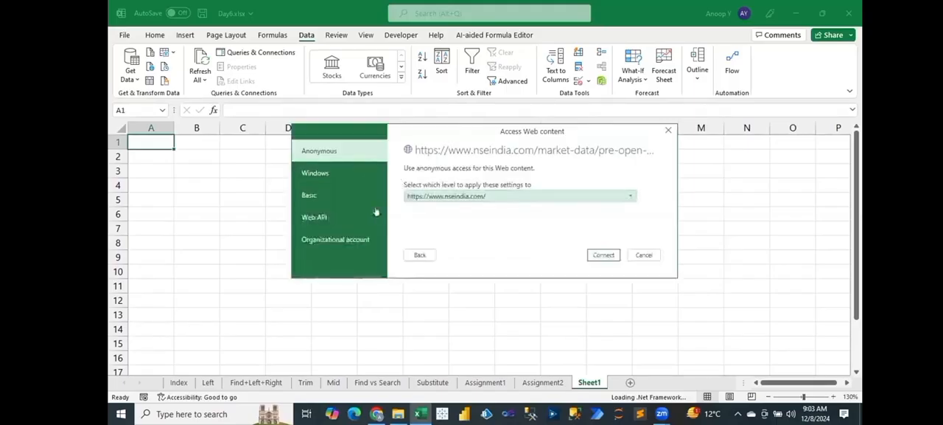
pyautogui.click(316, 173)
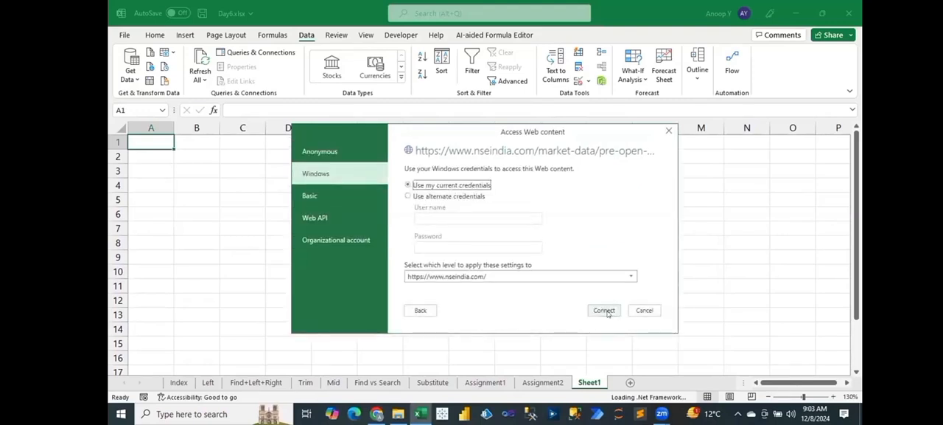
pyautogui.click(606, 310)
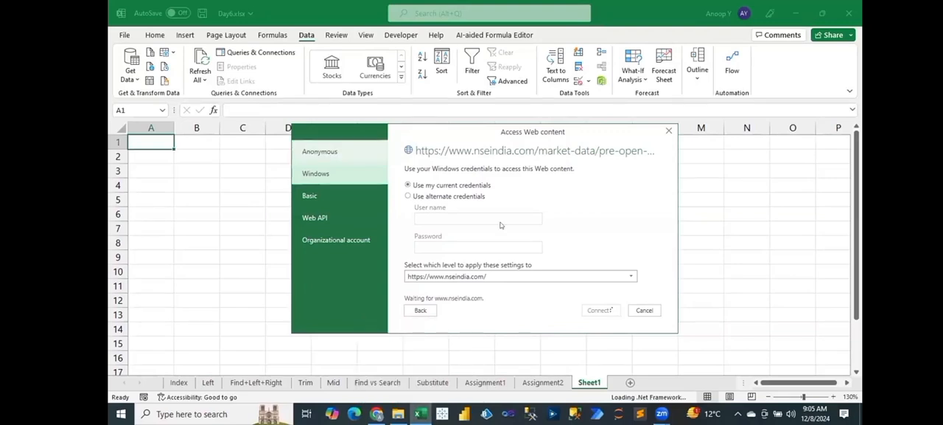
pyautogui.click(317, 173)
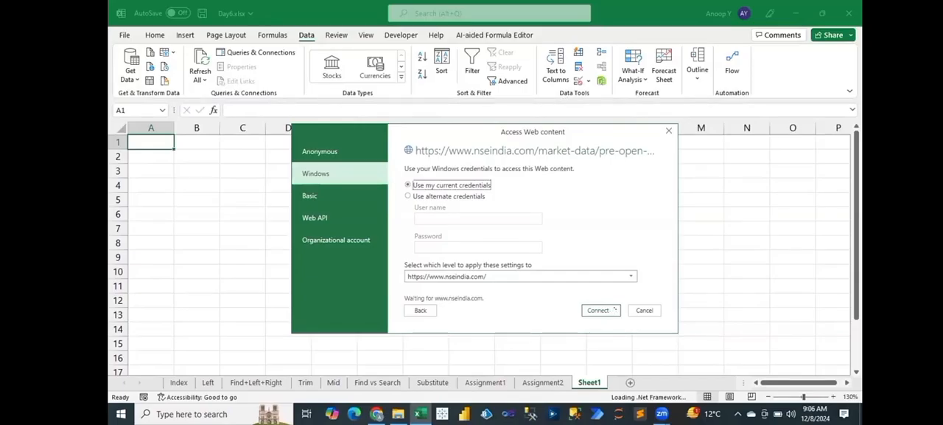
# Step: Copy the address of the Infosys Yahoo Finance page from Chrome and cancel the pending NSE connection in Excel
pyautogui.hotkey('alt', 'Tab')
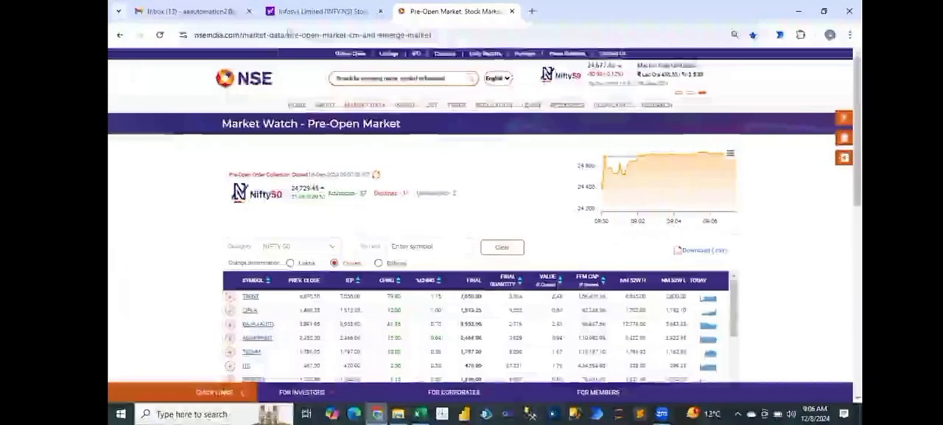
pyautogui.click(299, 12)
pyautogui.click(465, 34)
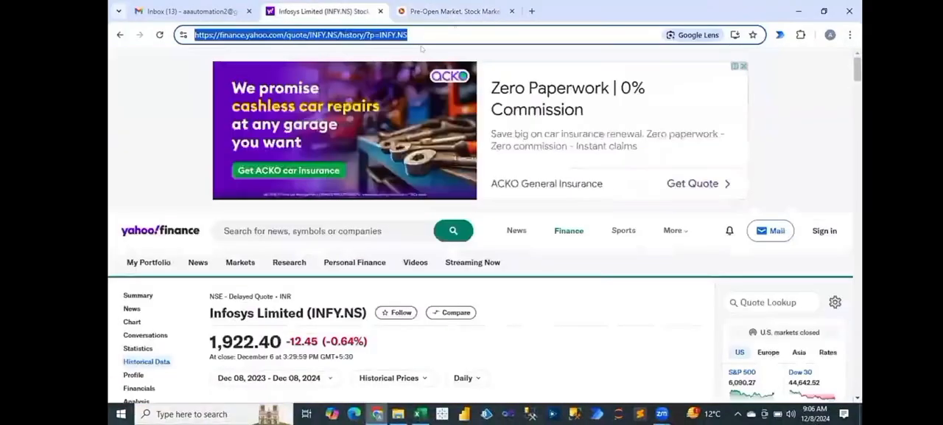
pyautogui.moveTo(466, 32); pyautogui.dragTo(190, 36)
pyautogui.hotkey('ctrl', 'c')
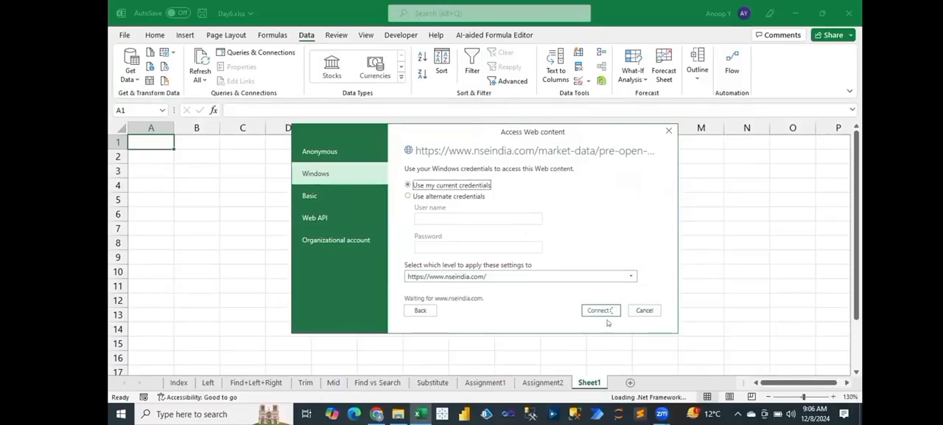
pyautogui.click(644, 310)
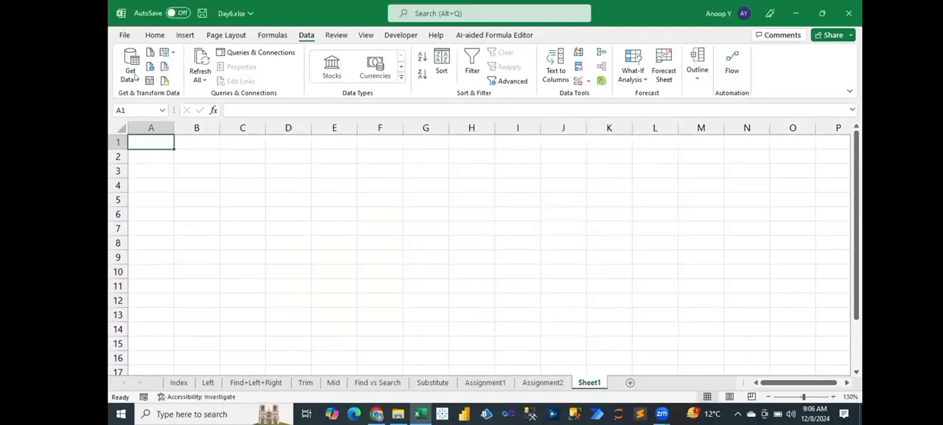
pyautogui.click(135, 76)
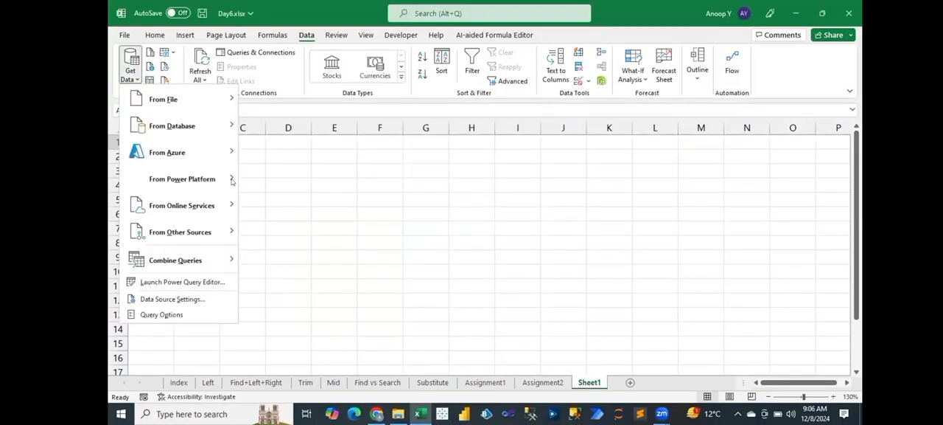
pyautogui.click(304, 125)
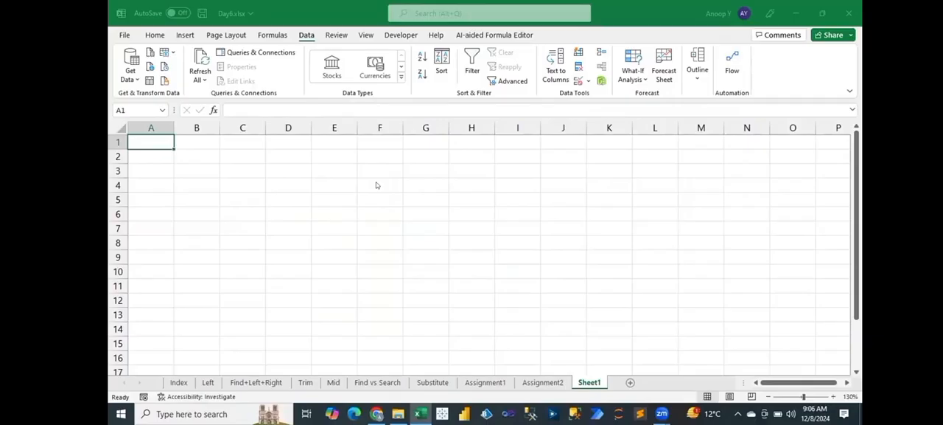
pyautogui.hotkey('ctrl', 'v')
pyautogui.click(604, 238)
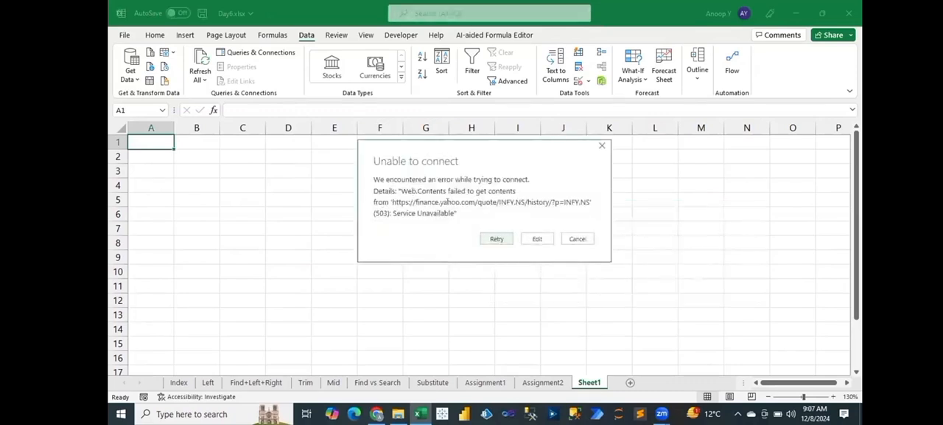
pyautogui.click(579, 240)
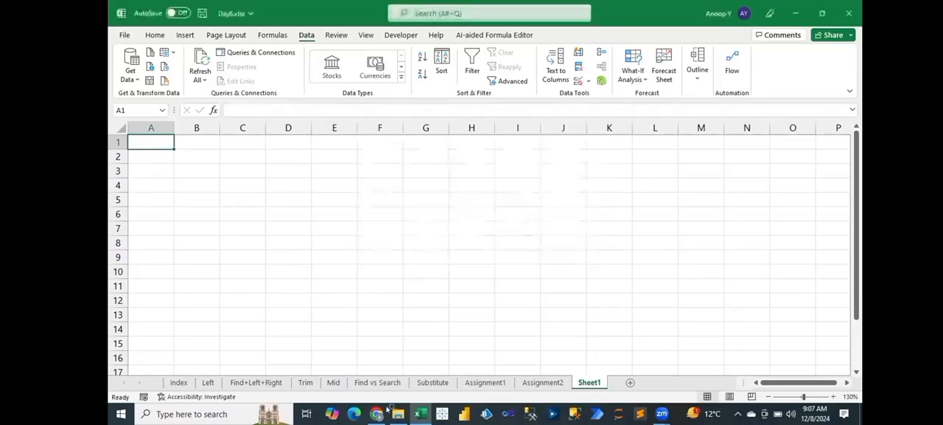
# Step: Switch to Chrome, search for "world population" in a new tab, and open the Worldometer world population page
pyautogui.hotkey('alt', 'Tab')
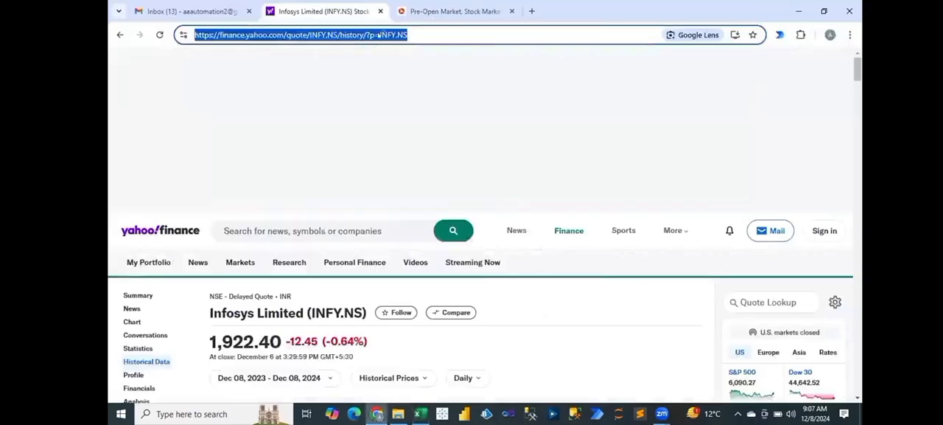
pyautogui.click(438, 12)
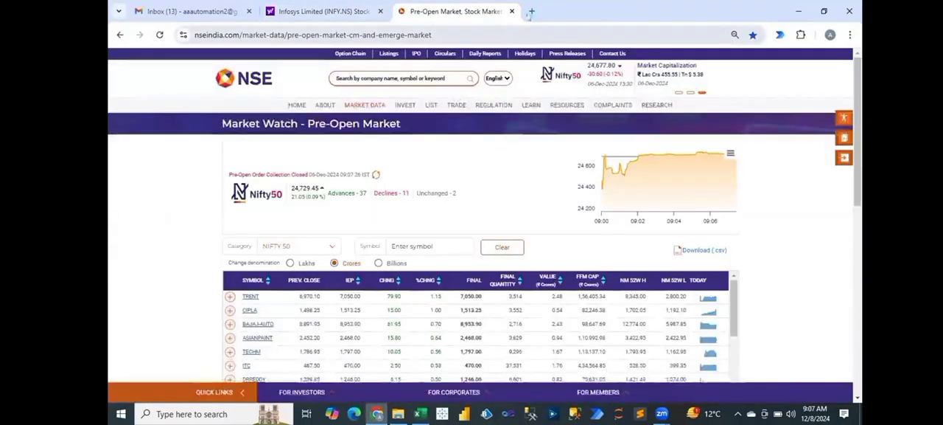
pyautogui.click(533, 11)
pyautogui.write('popu')
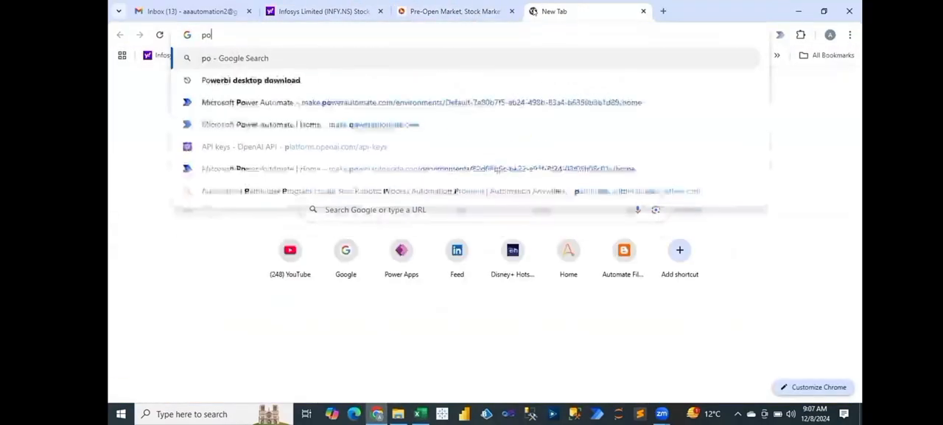
pyautogui.press('BackSpace')
pyautogui.press('BackSpace')
pyautogui.press('BackSpace')
pyautogui.press('BackSpace')
pyautogui.write('w')
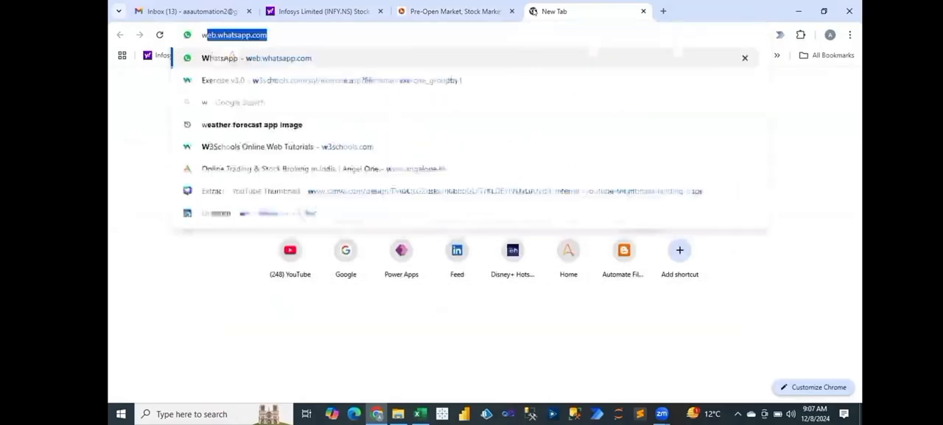
pyautogui.write('orld')
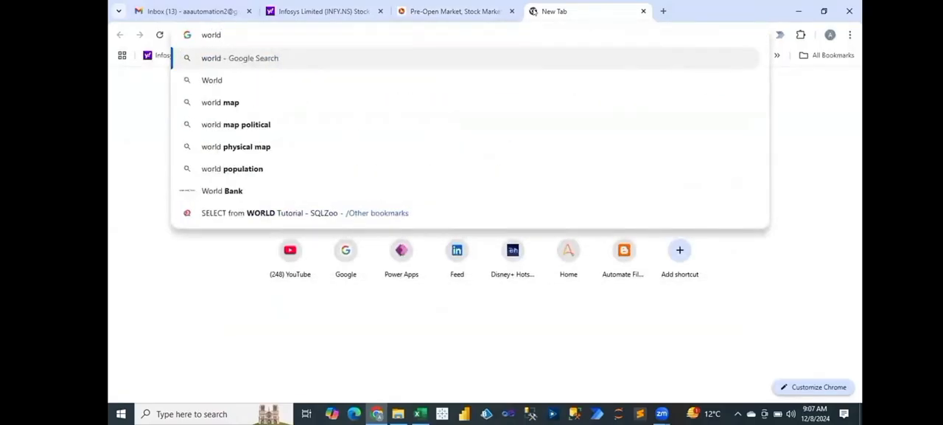
pyautogui.write('pop')
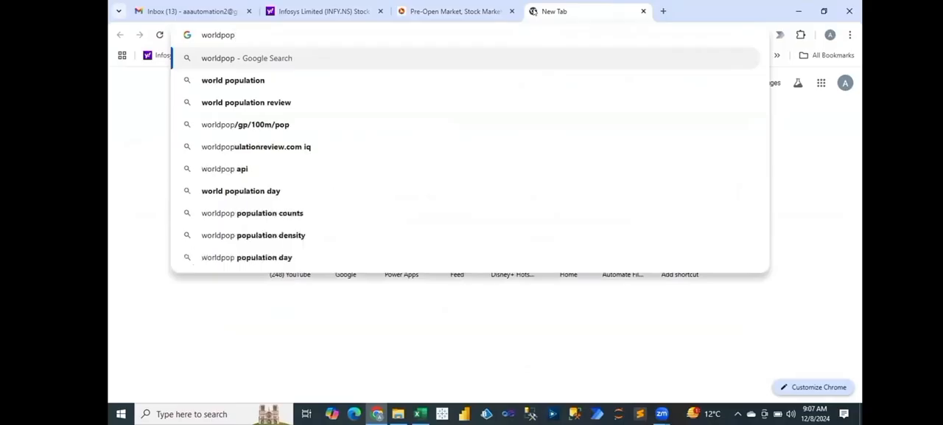
pyautogui.press('Down')
pyautogui.press('Return')
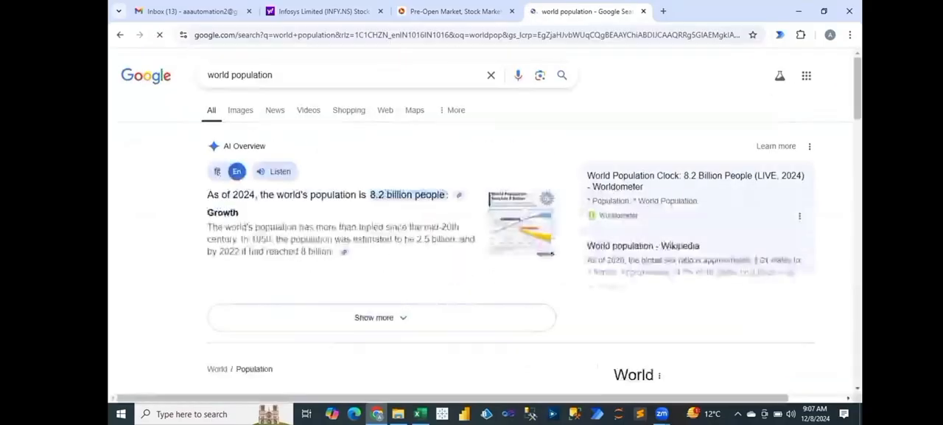
pyautogui.scroll(-10, 500, 210)
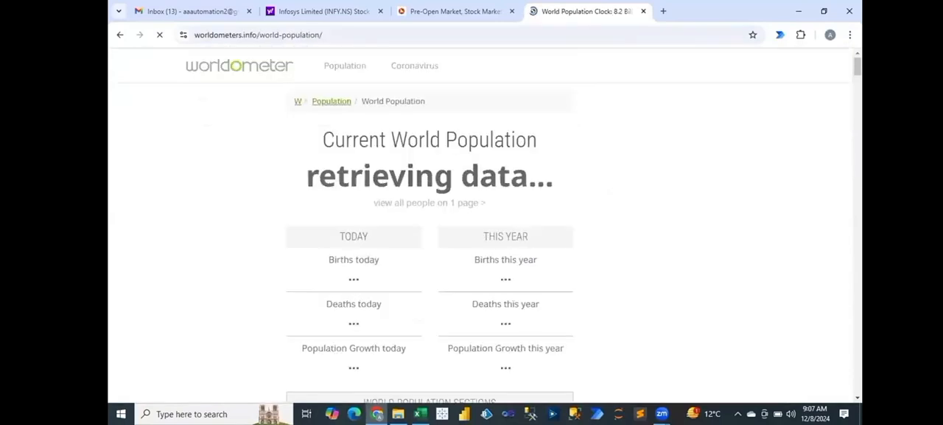
# Step: Find the World Population (2024 and historical) table on the Worldometer page and copy the page's address
pyautogui.scroll(-10, 483, 221)
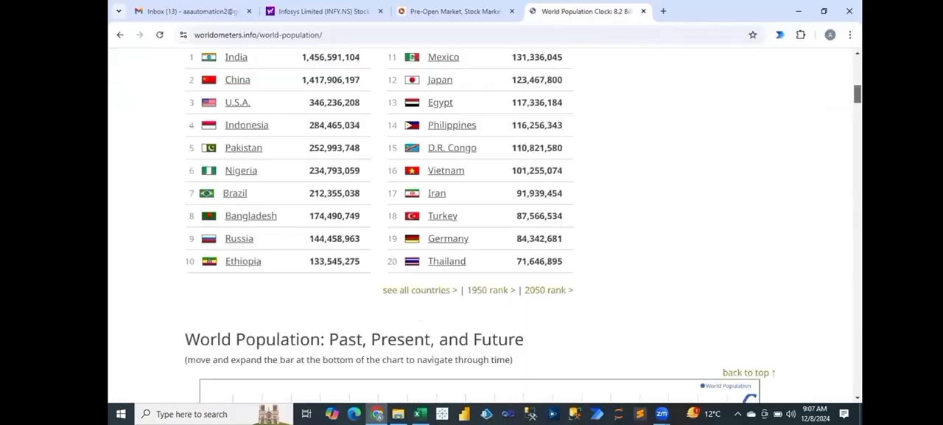
pyautogui.scroll(-4, 483, 221)
pyautogui.scroll(-5, 483, 221)
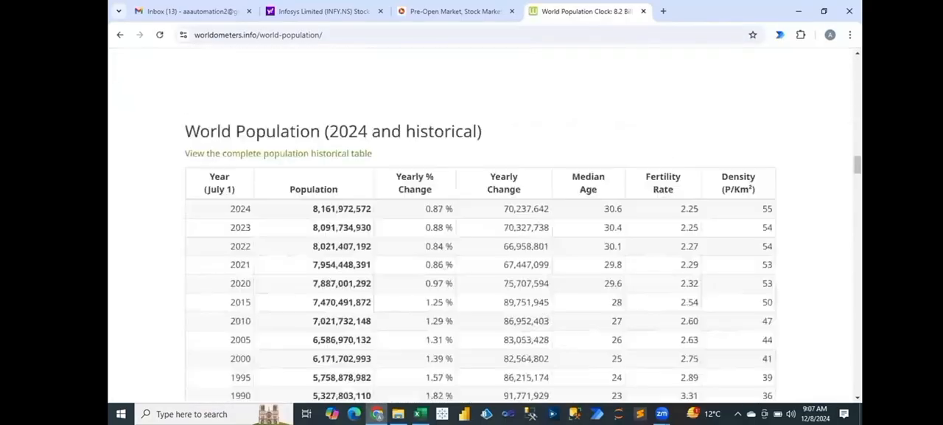
pyautogui.scroll(2, 483, 221)
pyautogui.scroll(-2, 482, 221)
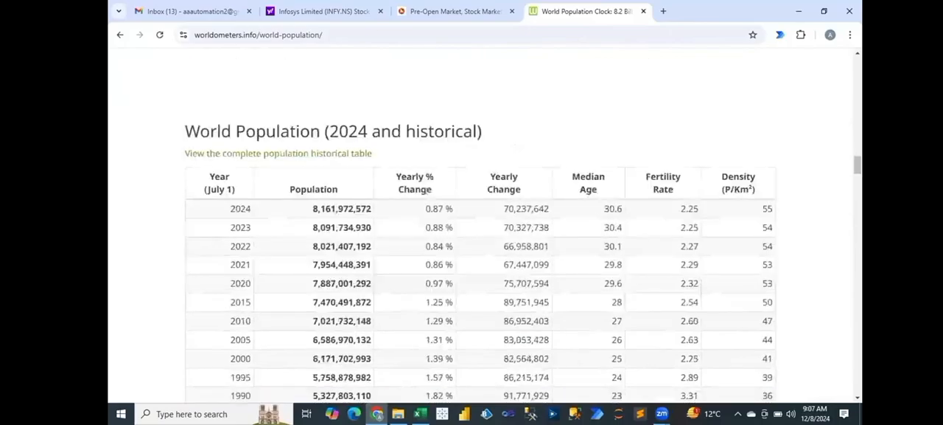
pyautogui.moveTo(401, 34); pyautogui.dragTo(139, 30)
pyautogui.hotkey('ctrl', 'a')
pyautogui.hotkey('ctrl', 'c')
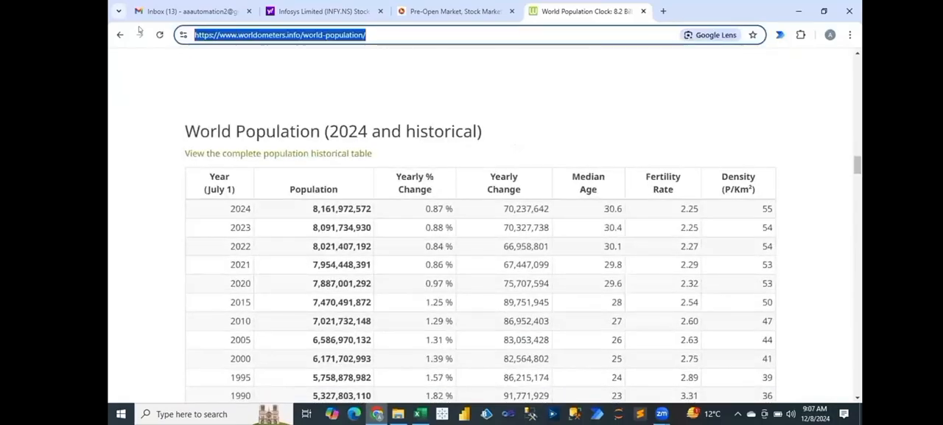
pyautogui.hotkey('alt', 'Tab')
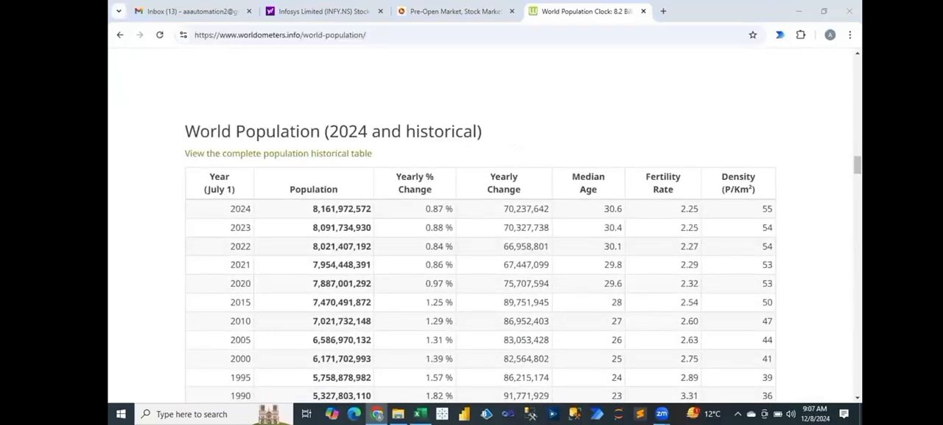
pyautogui.click(130, 70)
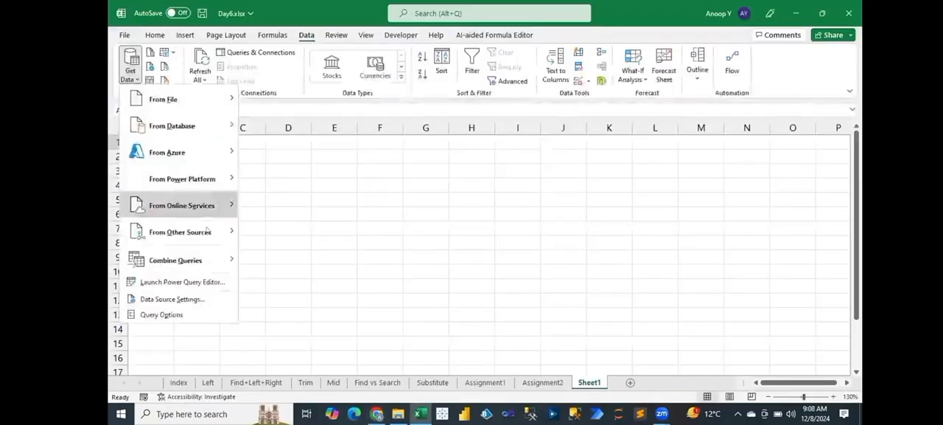
pyautogui.moveTo(179, 232)
pyautogui.click(303, 150)
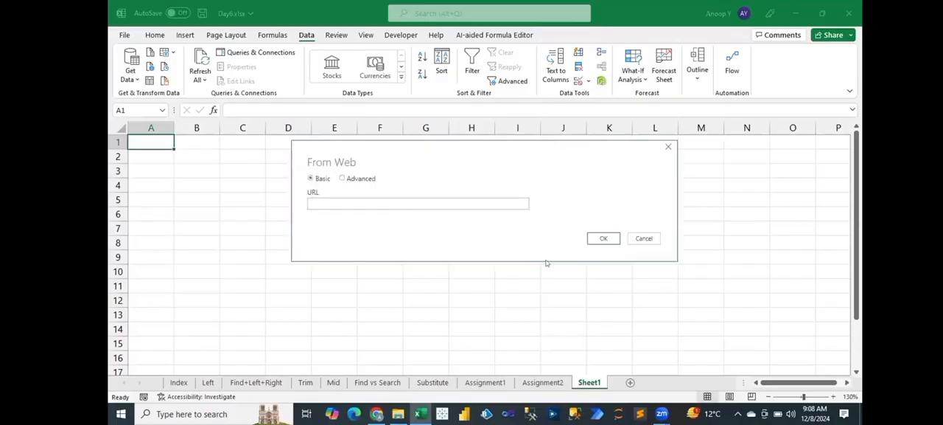
pyautogui.hotkey('ctrl', 'v')
pyautogui.click(604, 238)
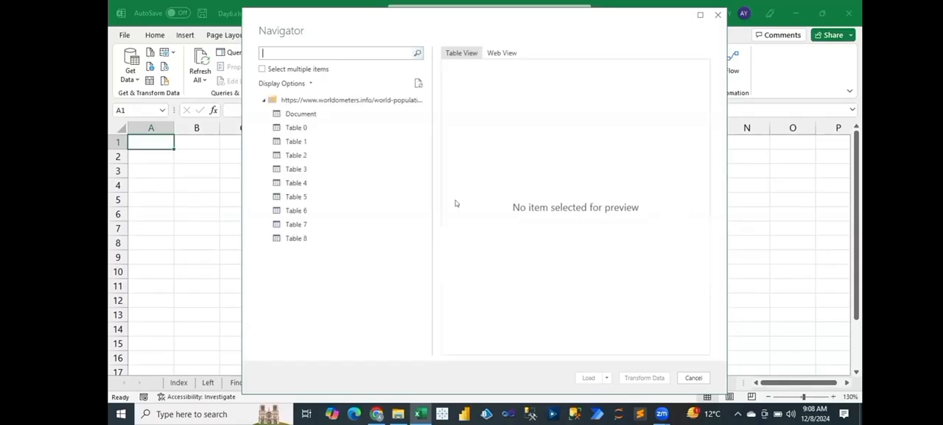
# Step: Preview Table 1 and Table 2 in the Navigator, and select Table 3, checking it against the historical table in Chrome
pyautogui.click(303, 144)
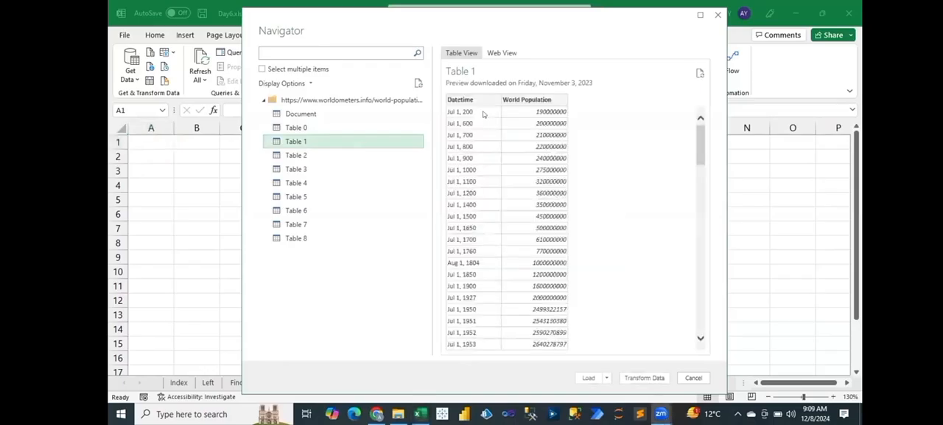
pyautogui.click(303, 156)
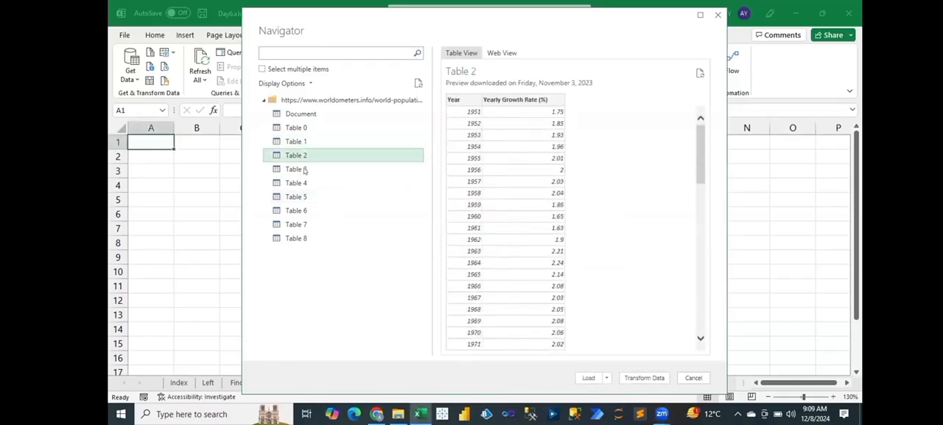
pyautogui.click(304, 170)
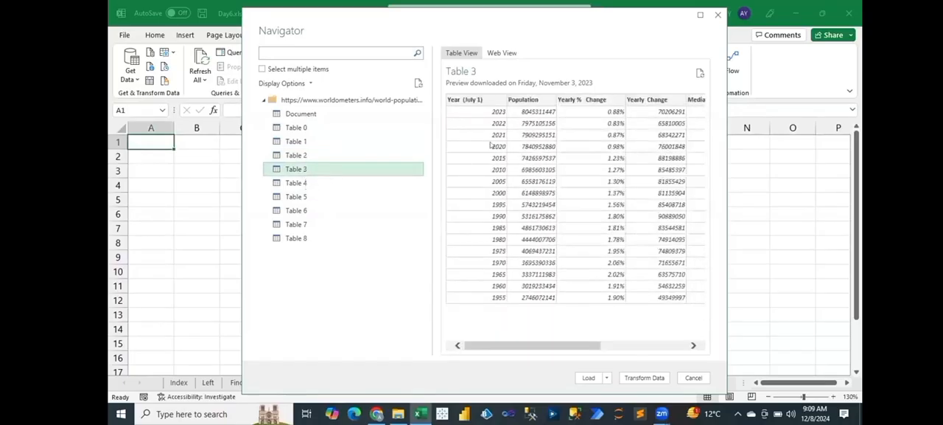
pyautogui.hotkey('alt', 'Tab')
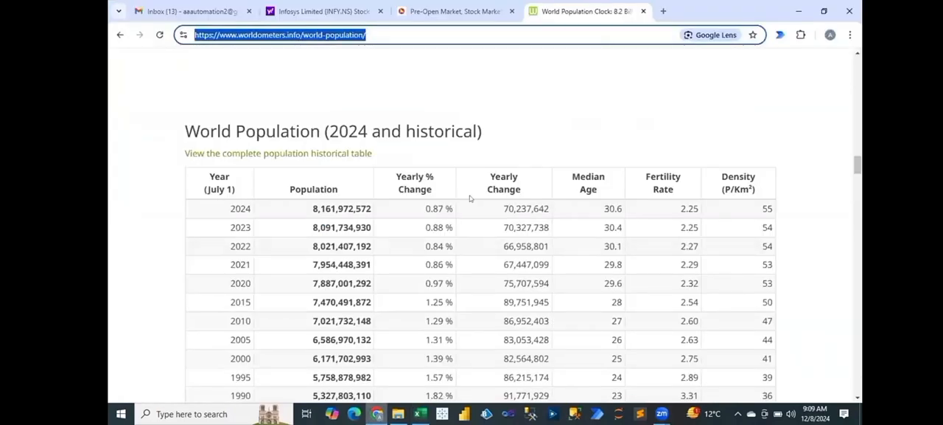
pyautogui.hotkey('alt', 'Tab')
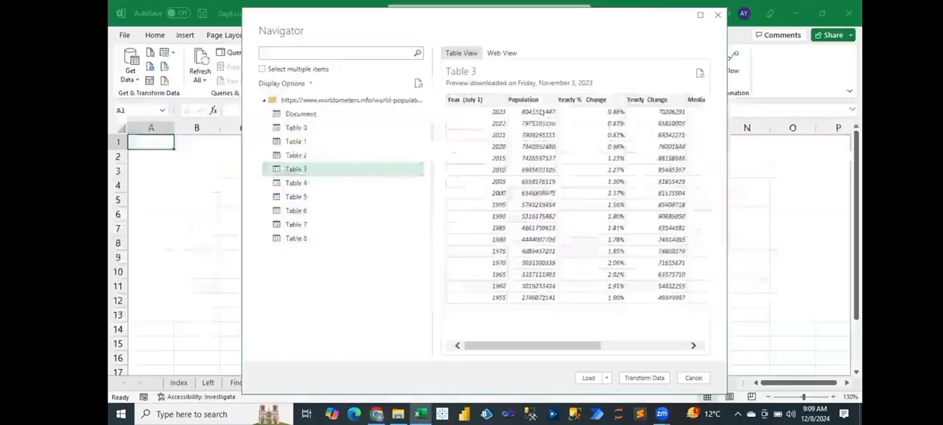
# Step: Check the remaining columns of the Table 3 preview and load the table into the workbook
pyautogui.click(693, 345)
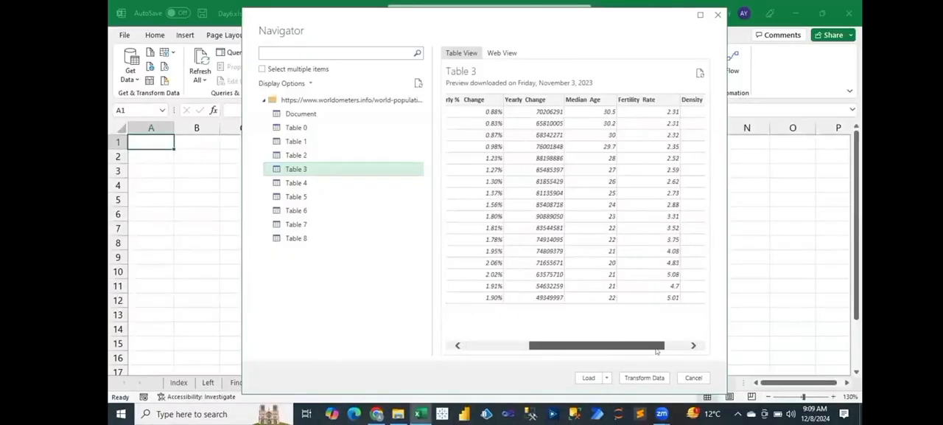
pyautogui.click(693, 345)
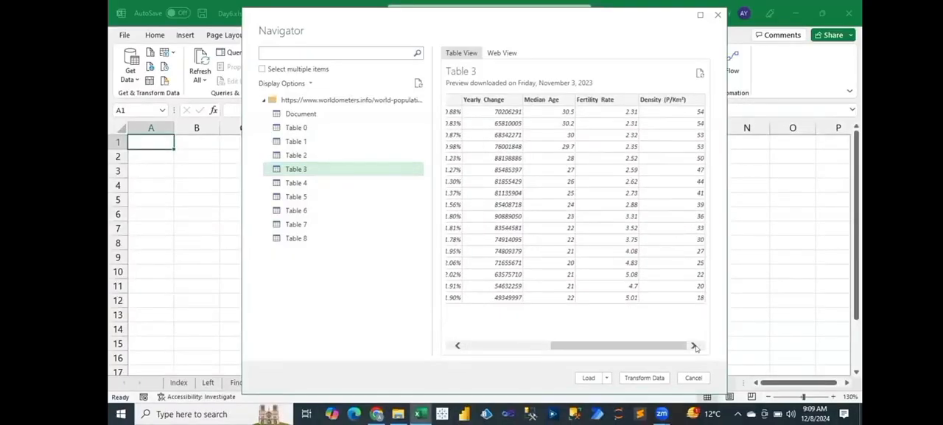
pyautogui.click(590, 379)
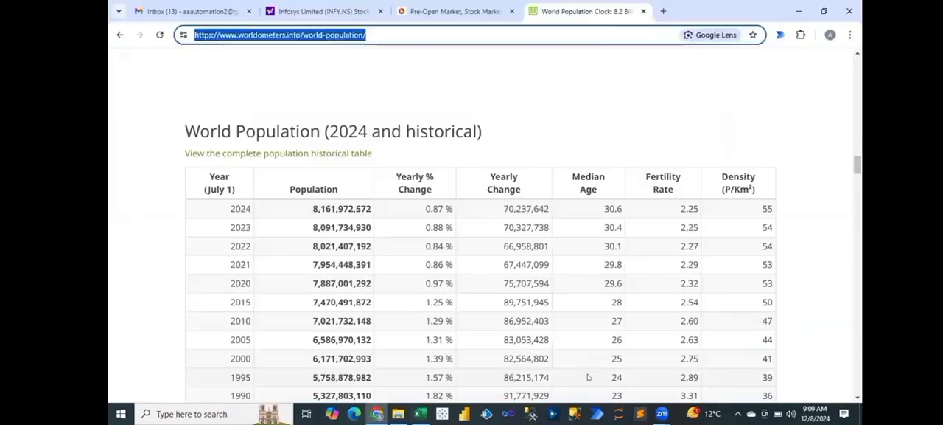
pyautogui.moveTo(419, 413)
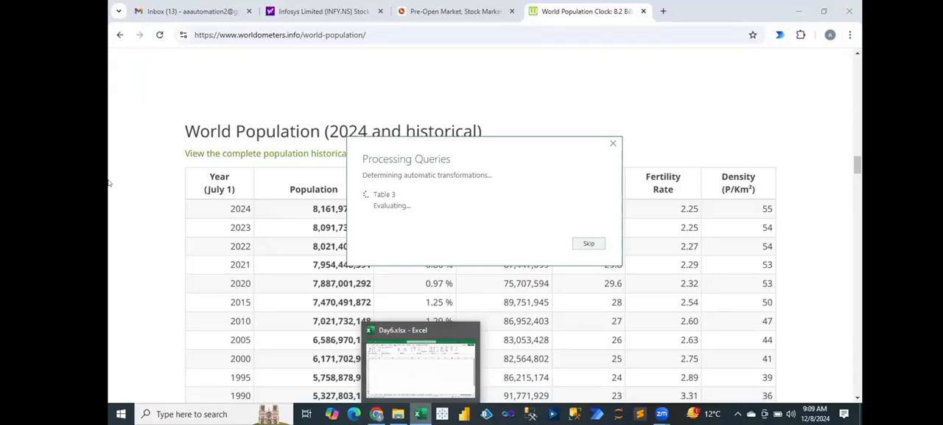
pyautogui.click(420, 413)
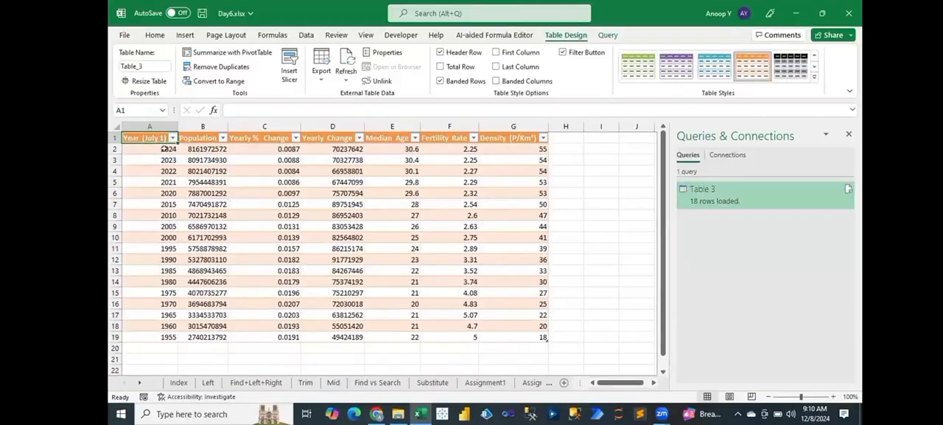
# Step: Select the loaded population data from 2024 to 1955 and close the Queries & Connections pane
pyautogui.moveTo(164, 148); pyautogui.dragTo(513, 332)
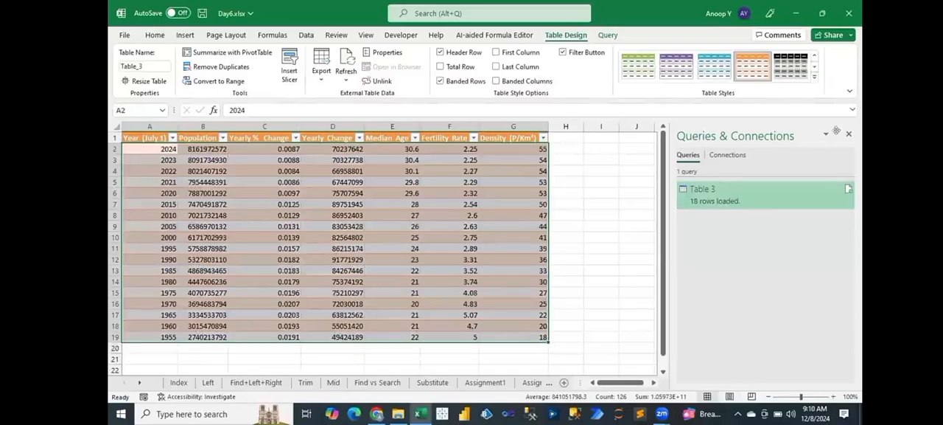
pyautogui.click(848, 131)
pyautogui.click(625, 201)
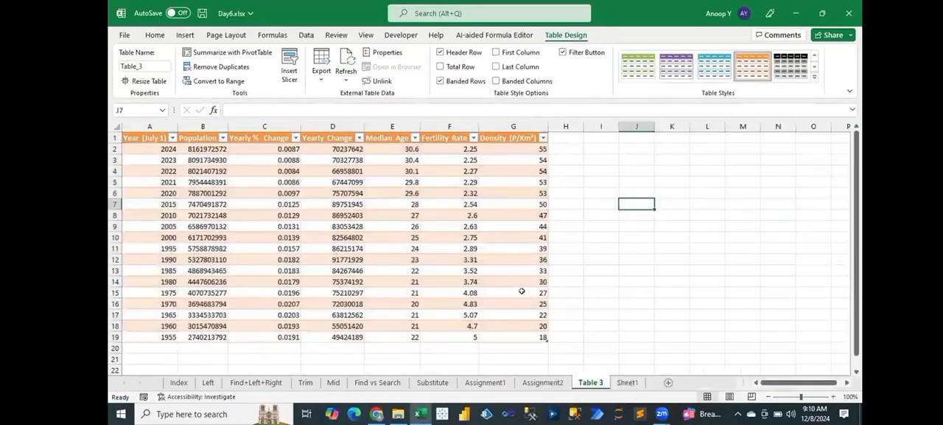
# Step: Compare the years from 1955 to 2024 in the web page's historical table with the imported Year column in Excel
pyautogui.hotkey('alt', 'Tab')
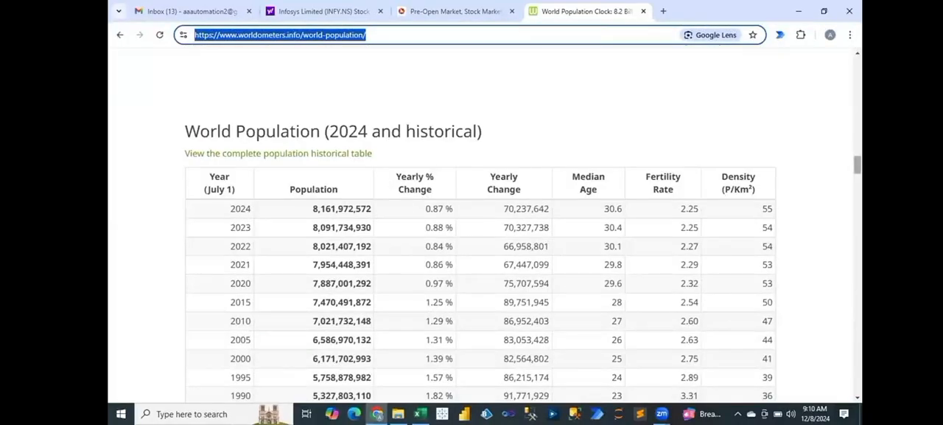
pyautogui.scroll(-5, 221, 287)
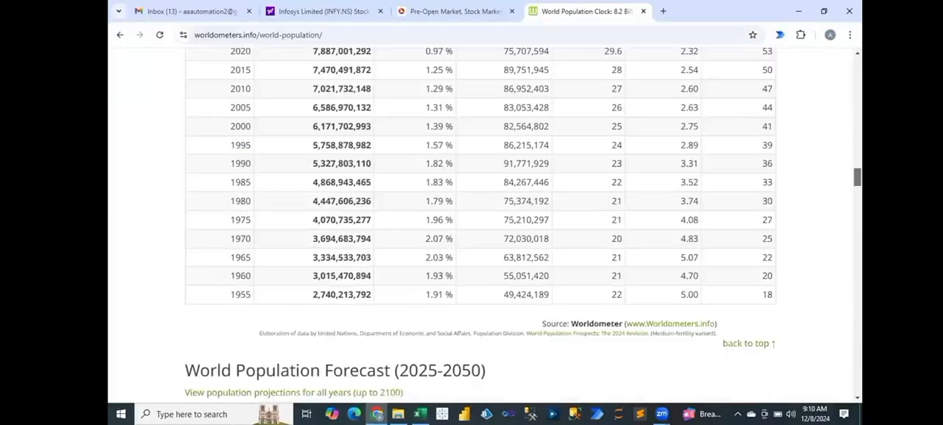
pyautogui.doubleClick(237, 295)
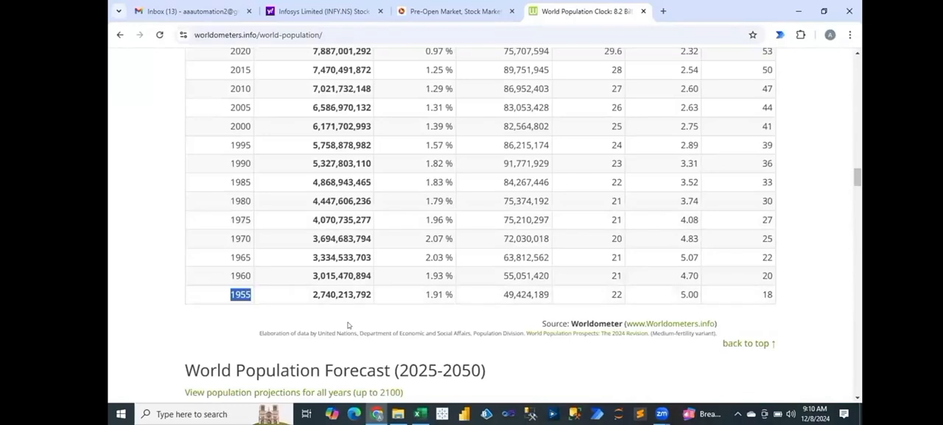
pyautogui.hotkey('alt', 'Tab')
pyautogui.moveTo(168, 336); pyautogui.dragTo(168, 281)
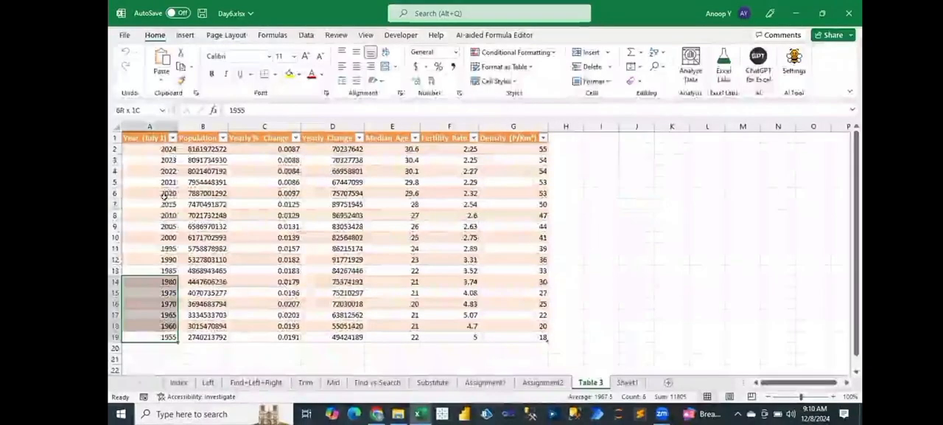
pyautogui.moveTo(161, 148); pyautogui.dragTo(159, 149)
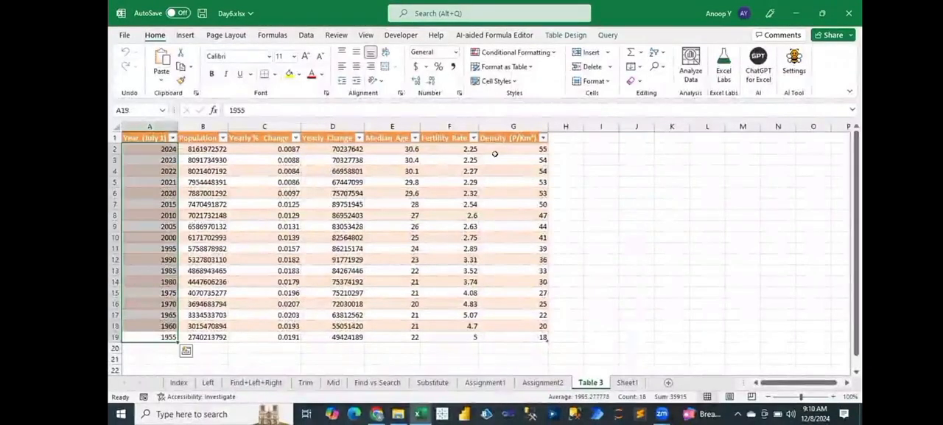
# Step: Review the historical population table in Chrome against the imported Excel table, including the Yearly Change value for 2010
pyautogui.hotkey('alt', 'Tab')
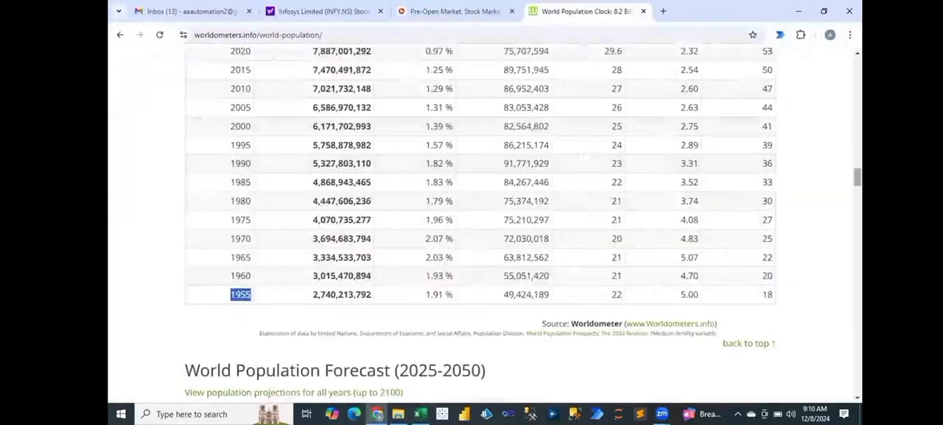
pyautogui.scroll(3, 479, 221)
pyautogui.scroll(-1, 479, 221)
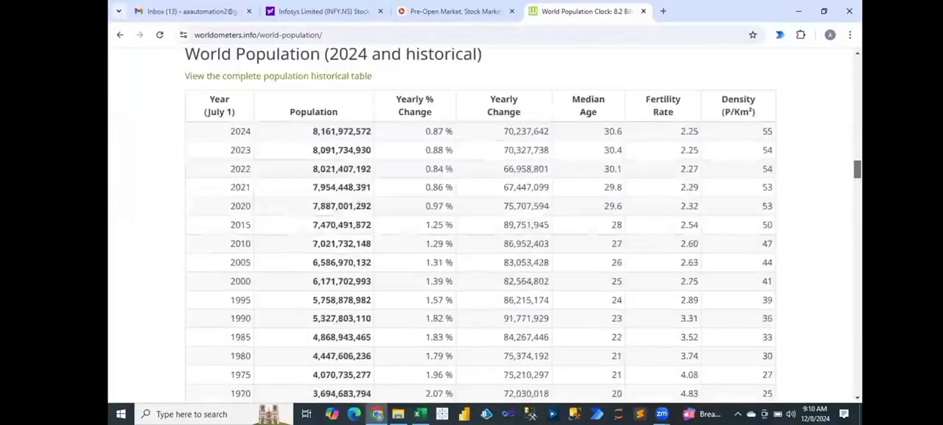
pyautogui.scroll(-1, 778, 185)
pyautogui.hotkey('alt', 'Tab')
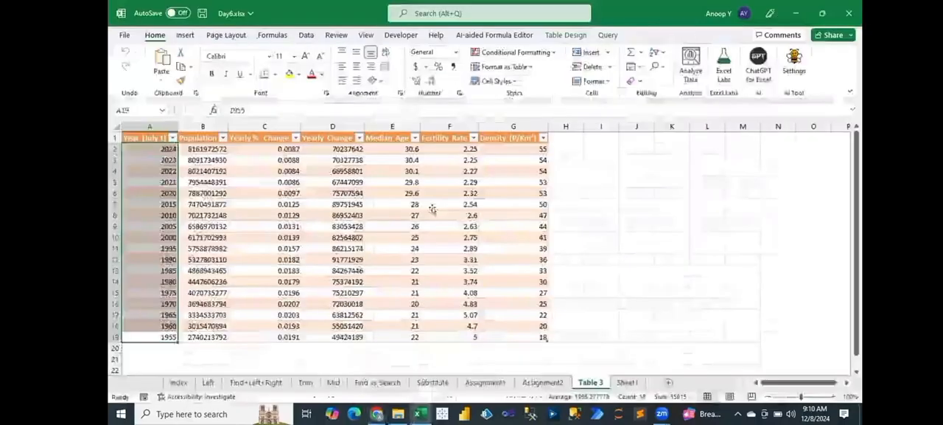
pyautogui.click(435, 213)
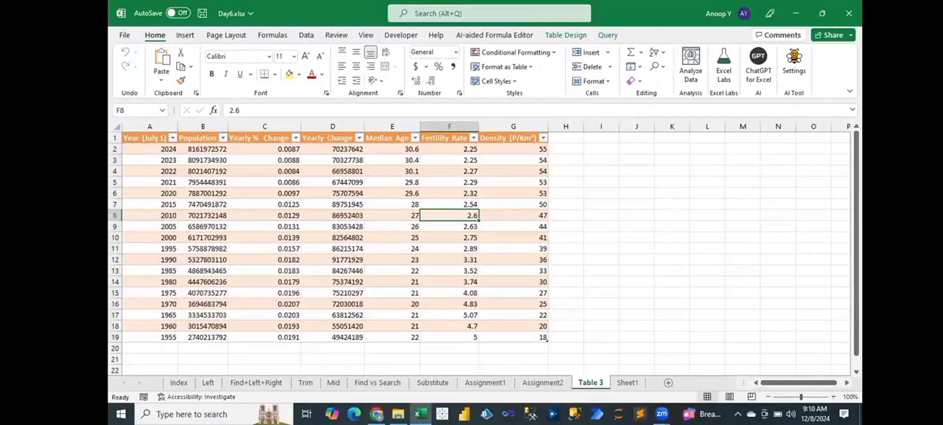
pyautogui.moveTo(376, 414)
pyautogui.click(376, 362)
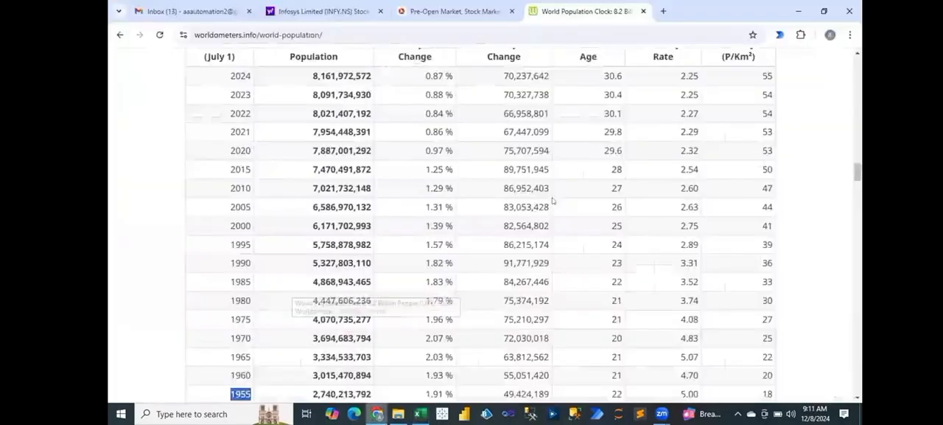
pyautogui.click(519, 183)
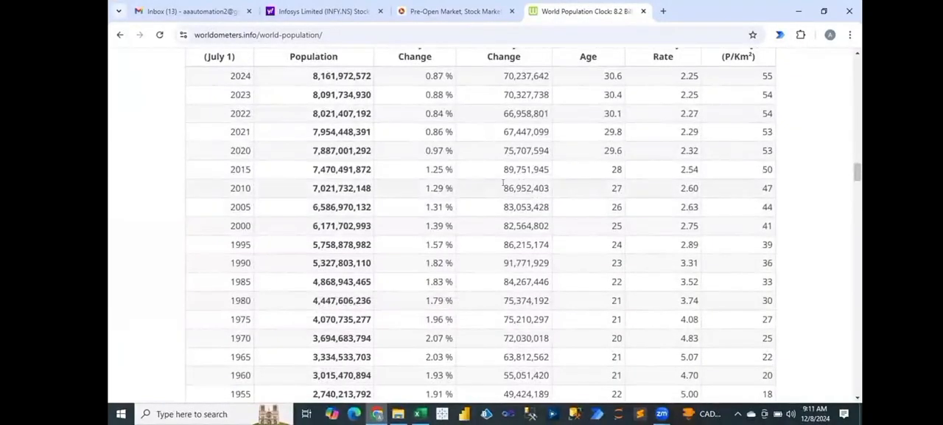
pyautogui.doubleClick(547, 189)
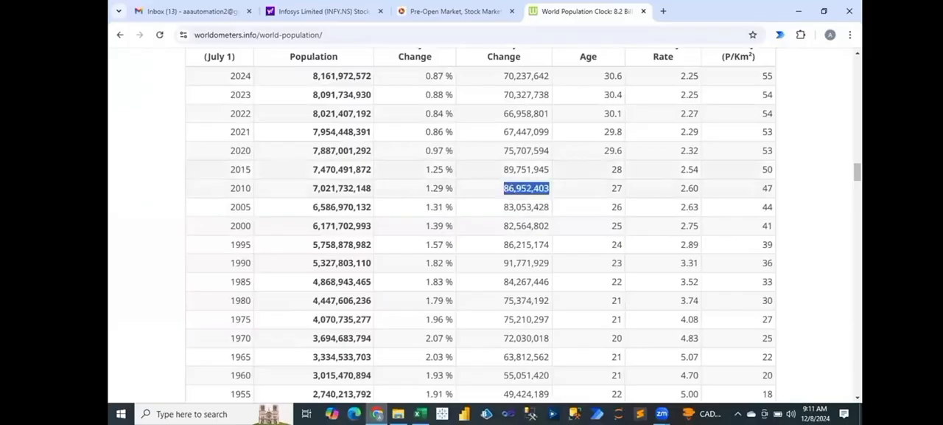
pyautogui.scroll(2, 497, 211)
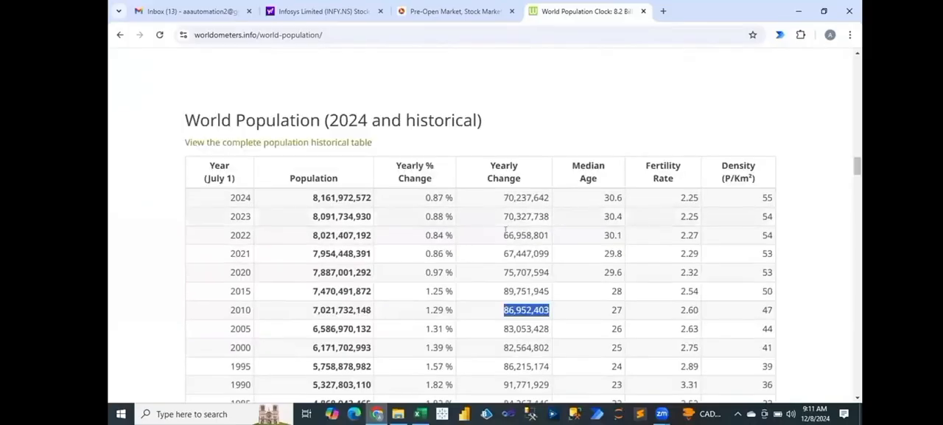
# Step: Switch to the Day6.xlsx workbook and refresh the imported population table
pyautogui.hotkey('alt', 'Tab')
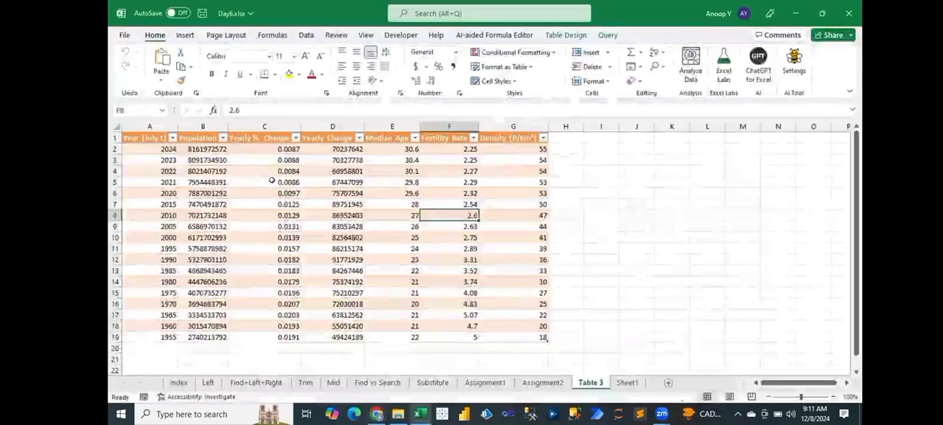
pyautogui.click(272, 181)
pyautogui.rightClick(274, 182)
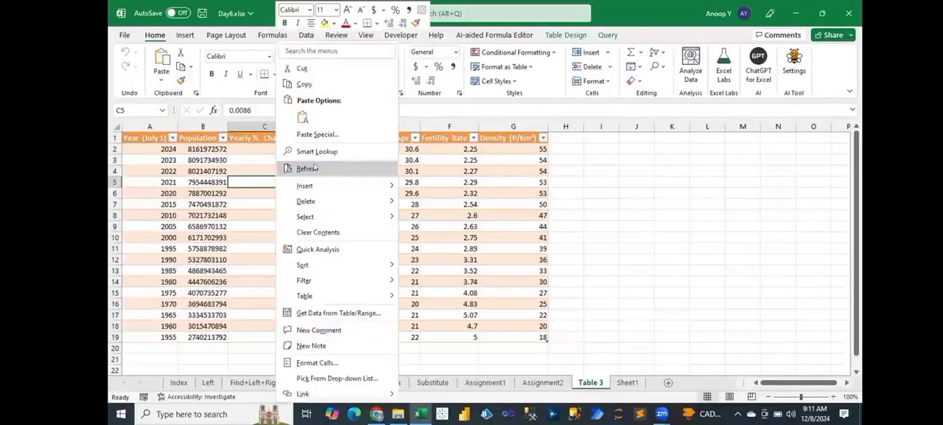
pyautogui.click(313, 167)
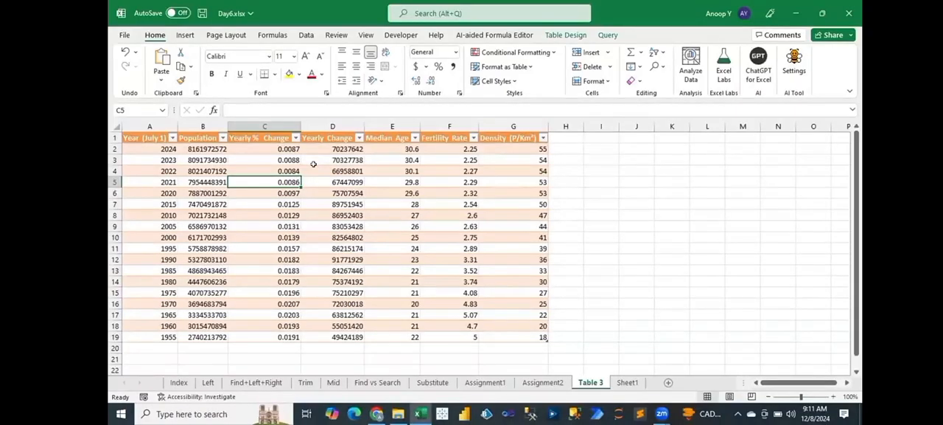
# Step: Rename the Table 3 sheet as Web Import
pyautogui.doubleClick(592, 382)
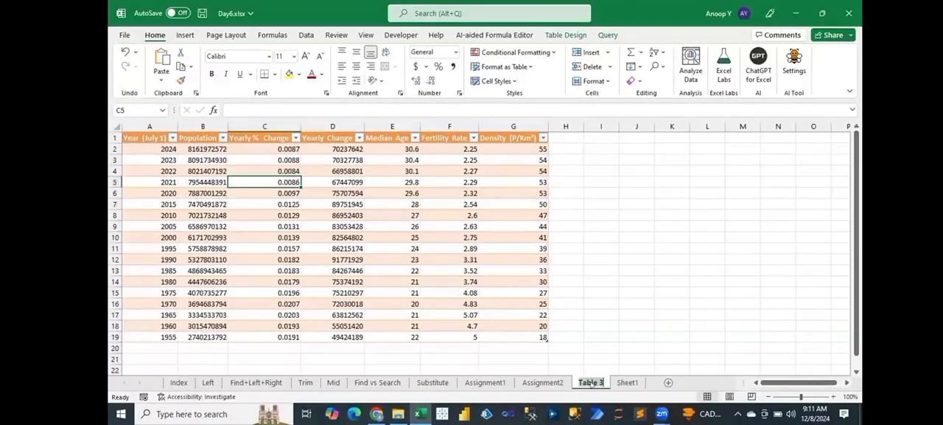
pyautogui.write('Web ')
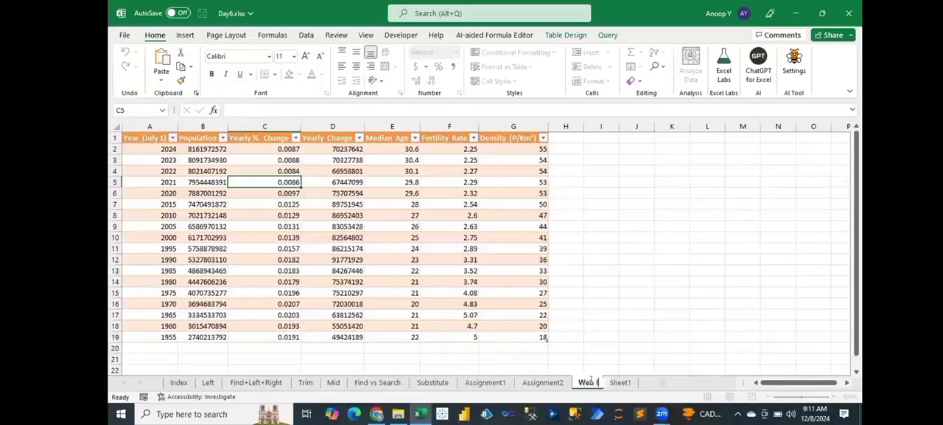
pyautogui.write('Import')
pyautogui.press('Return')
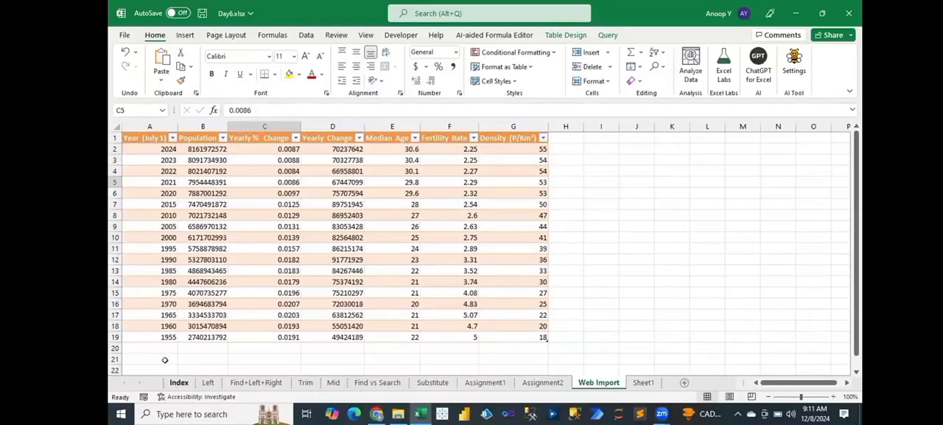
# Step: Add entry number 10 with the topic Import Data in row 11 of the Index sheet
pyautogui.click(179, 382)
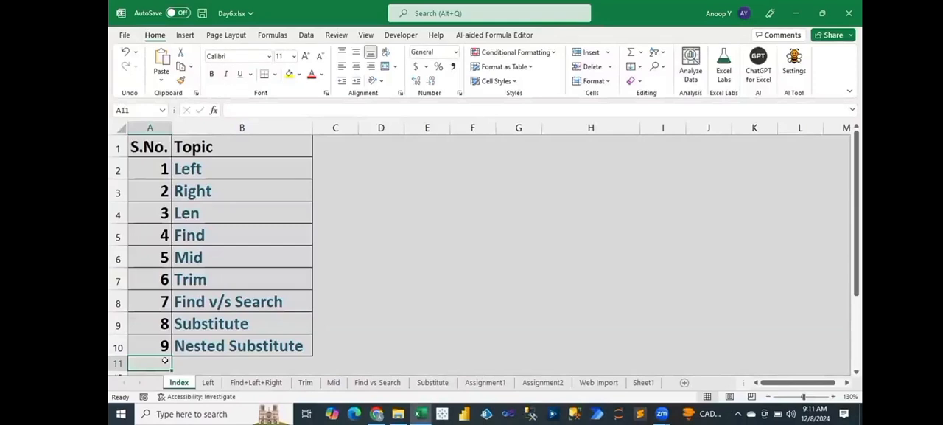
pyautogui.hotkey('ctrl', 'd')
pyautogui.write('10')
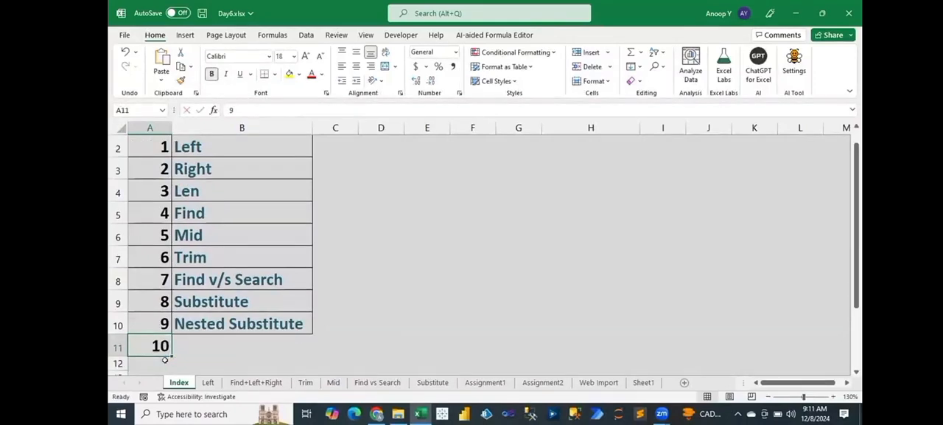
pyautogui.press('Tab')
pyautogui.write('Impo')
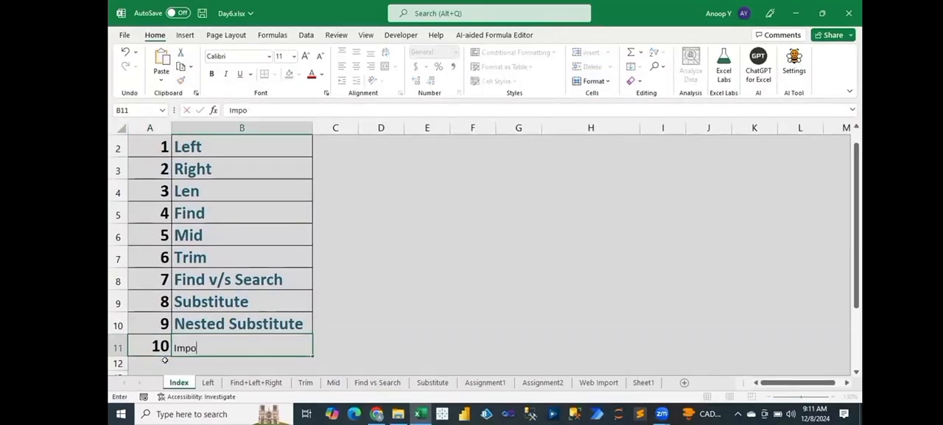
pyautogui.write('rt Data')
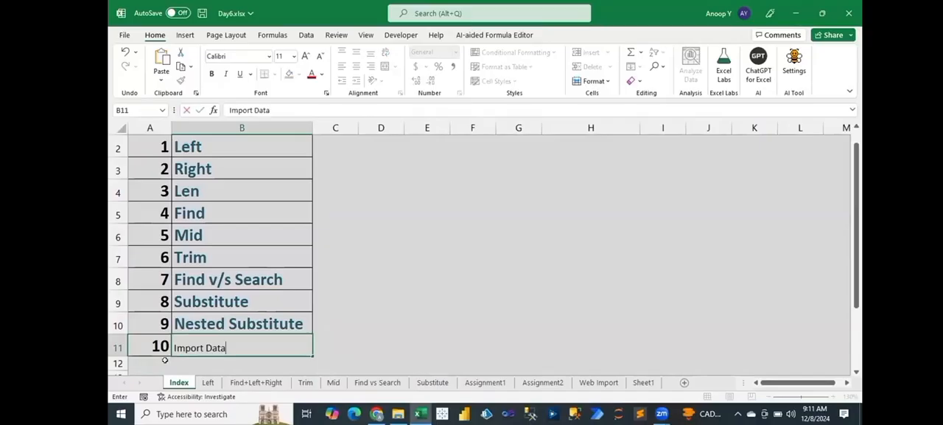
# Step: Copy only the formatting of the Nested Substitute cell B10 onto the Import Data cell B11
pyautogui.press('Up')
pyautogui.press('Left')
pyautogui.press('Right')
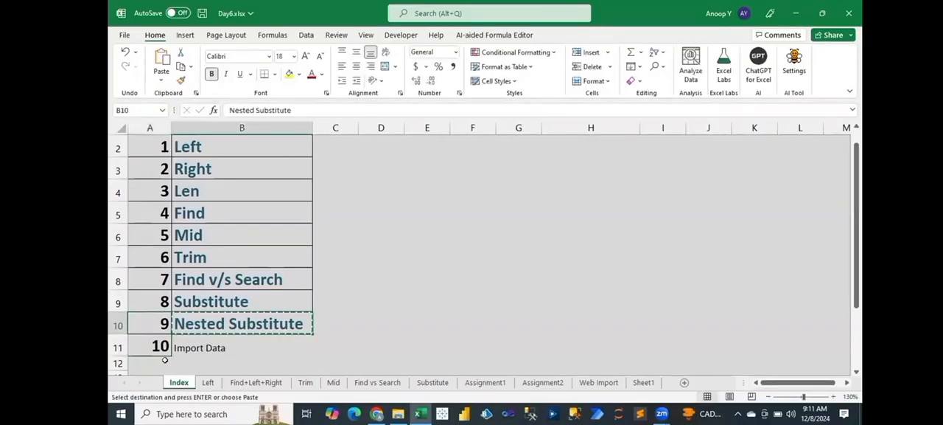
pyautogui.hotkey('ctrl', 'c')
pyautogui.press('Down')
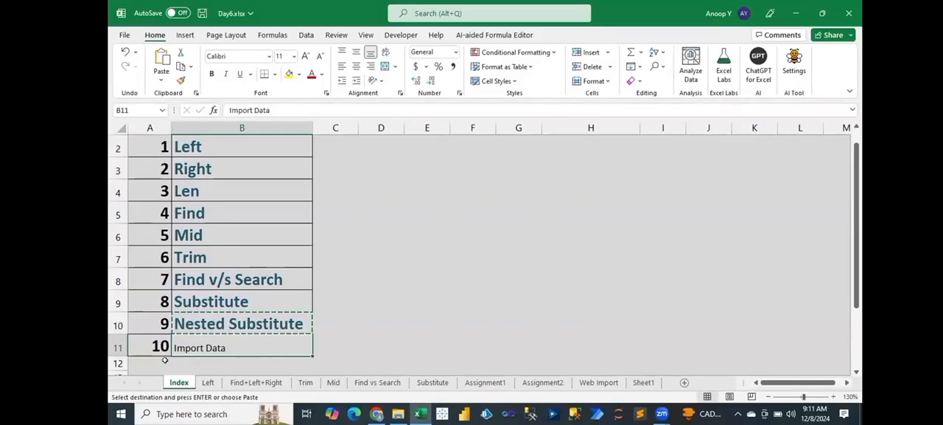
pyautogui.hotkey('ctrl', 'alt', 'v')
pyautogui.press('t')
pyautogui.press('Return')
pyautogui.press('Escape')
# Step: Add entry number 11 with the topic Paste Special in row 12 of the Index sheet
pyautogui.click(165, 359)
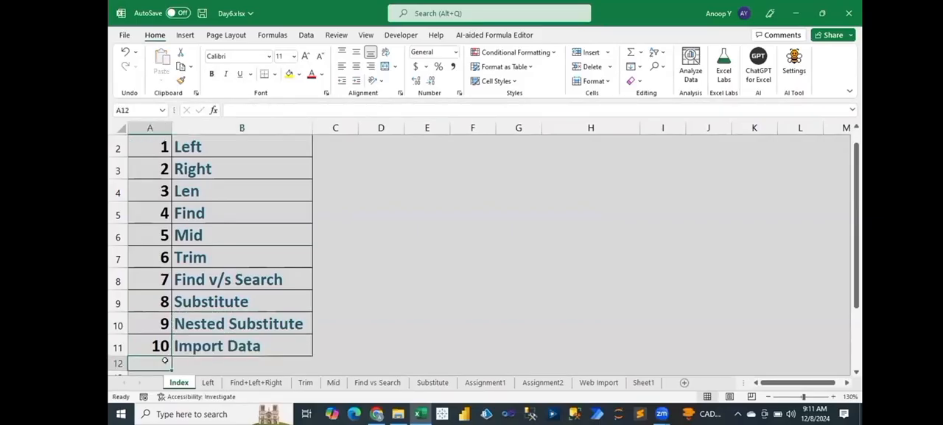
pyautogui.write('11')
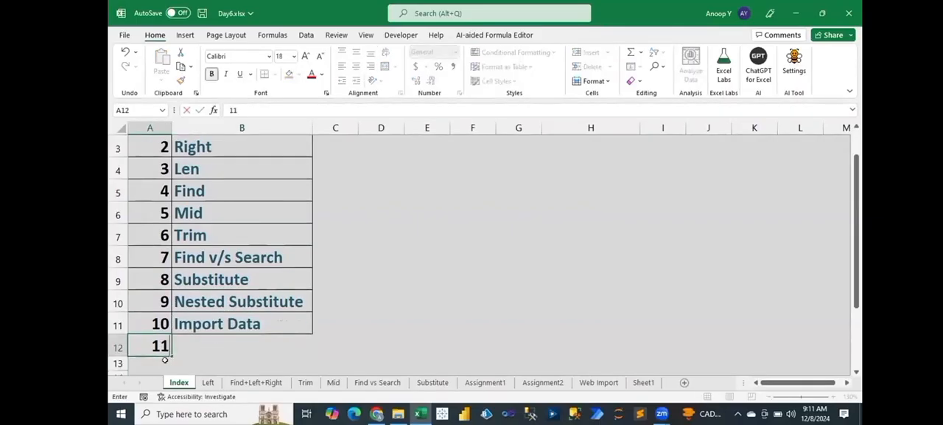
pyautogui.press('Tab')
pyautogui.write('Paste')
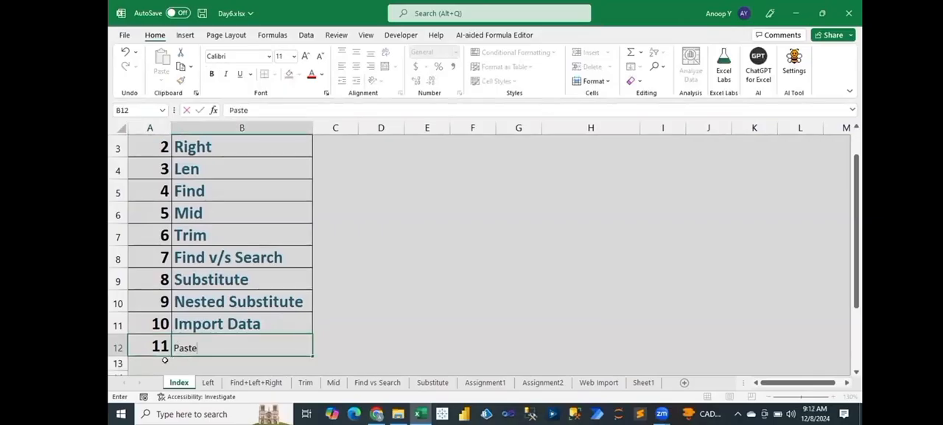
pyautogui.press('Escape')
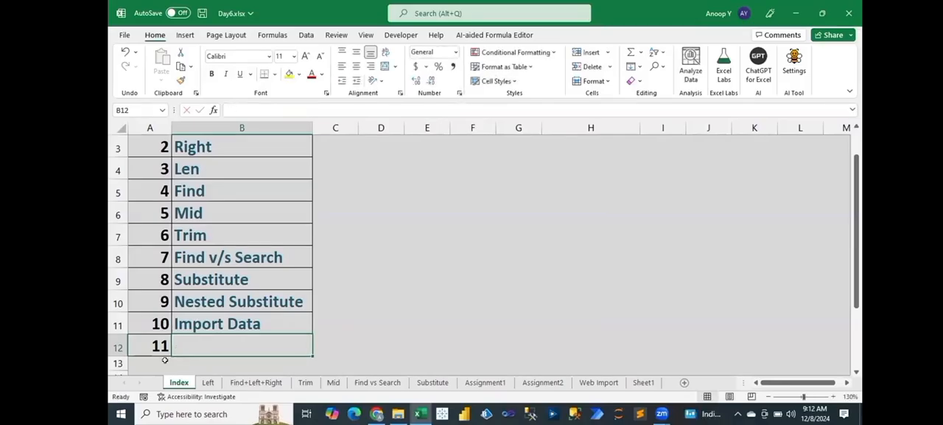
pyautogui.write('Paste S')
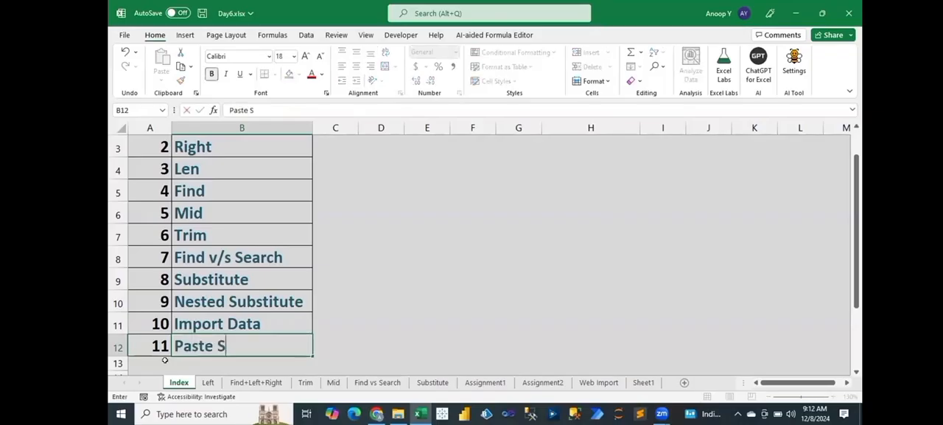
pyautogui.write('pecial')
pyautogui.press('Return')
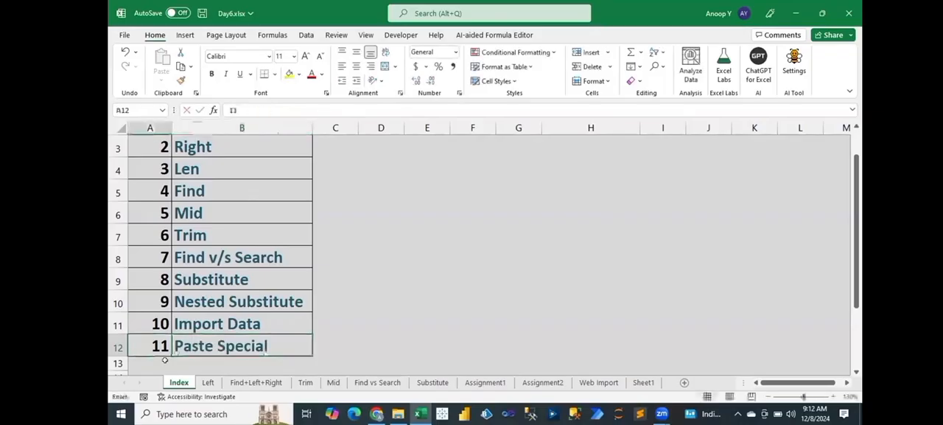
pyautogui.hotkey('ctrl', 'Home')
# Step: Rename Sheet1 as Paste Special
pyautogui.click(640, 382)
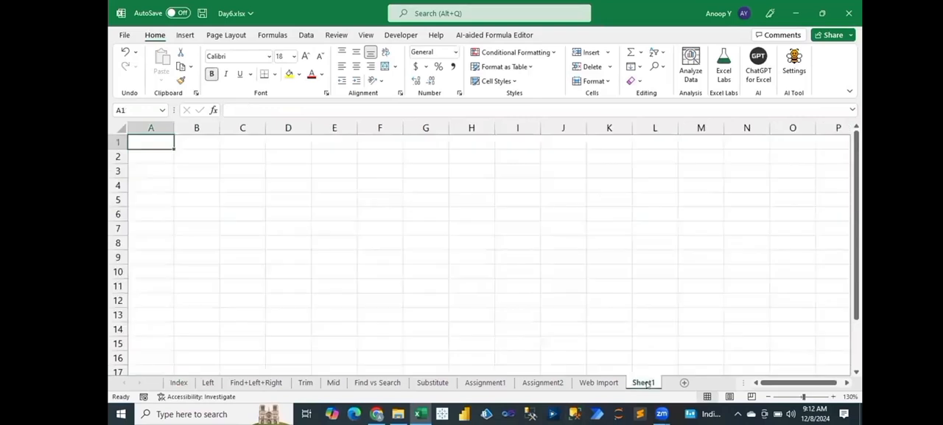
pyautogui.doubleClick(644, 382)
pyautogui.write('Pas')
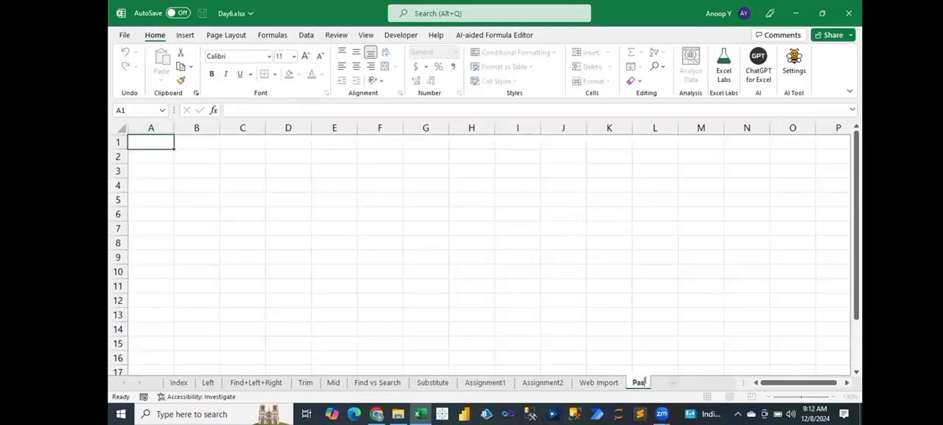
pyautogui.write('te Special')
pyautogui.press('Return')
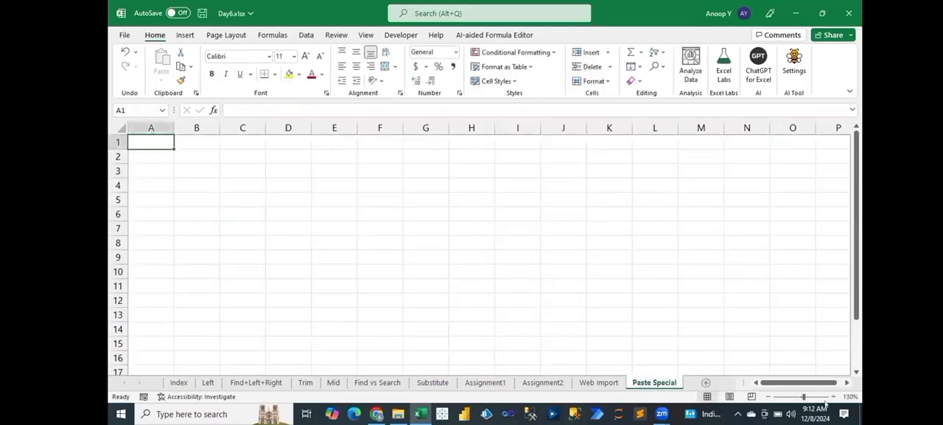
# Step: Enter the header Country in A1 and India in A2, then autofill the place list down to Concord in A11
pyautogui.click(833, 396)
pyautogui.scroll(2, 287, 190)
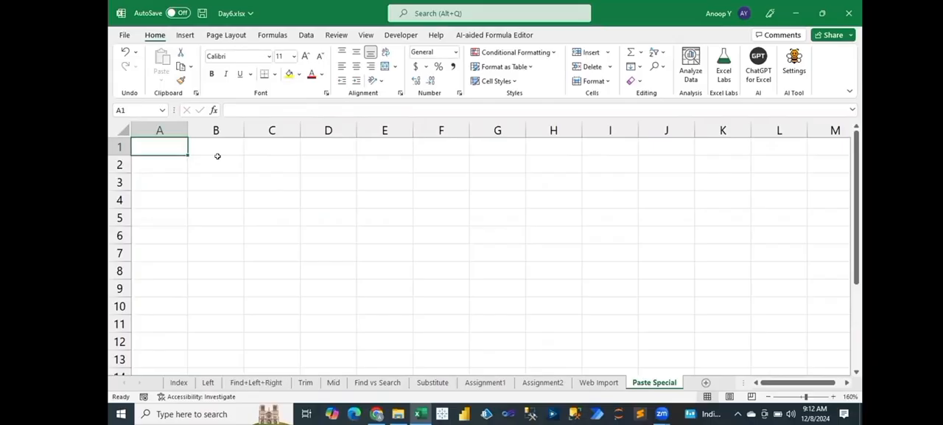
pyautogui.write('Na')
pyautogui.press('BackSpace')
pyautogui.press('BackSpace')
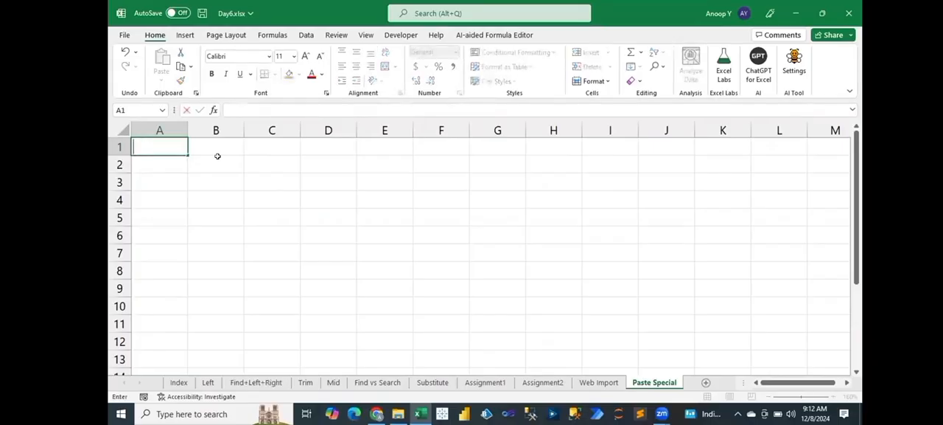
pyautogui.write('Country')
pyautogui.press('Return')
pyautogui.write('India')
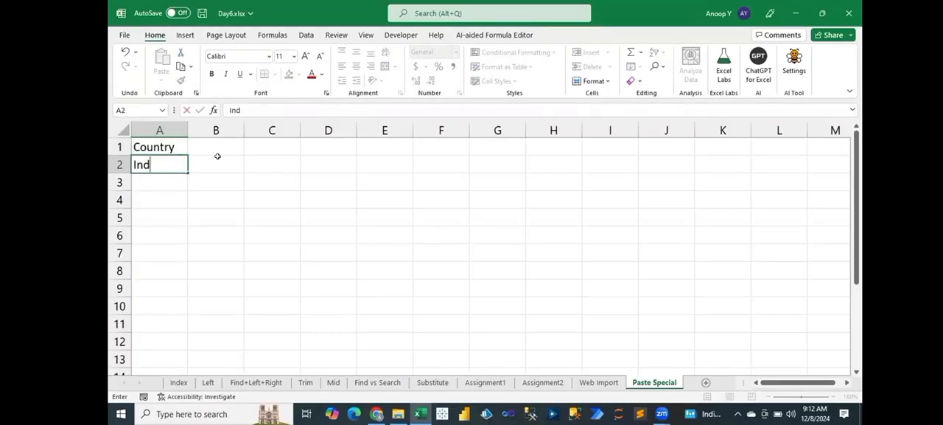
pyautogui.press('Return')
pyautogui.press('Up')
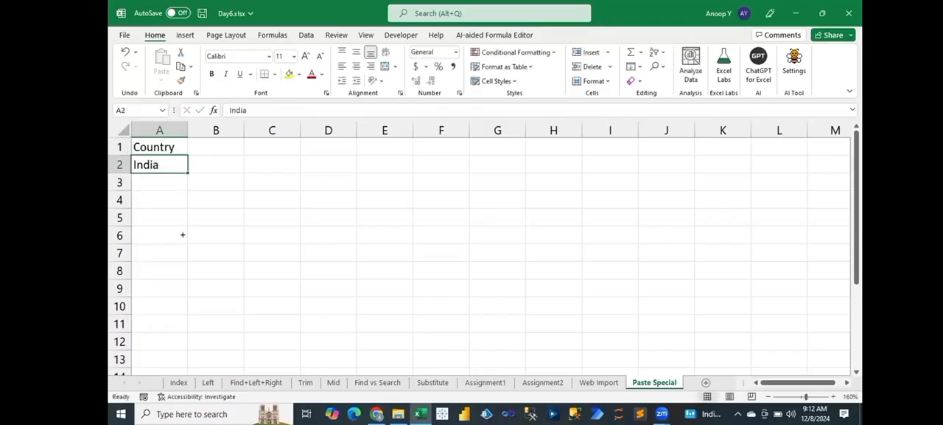
pyautogui.hotkey('ctrl', 'v')
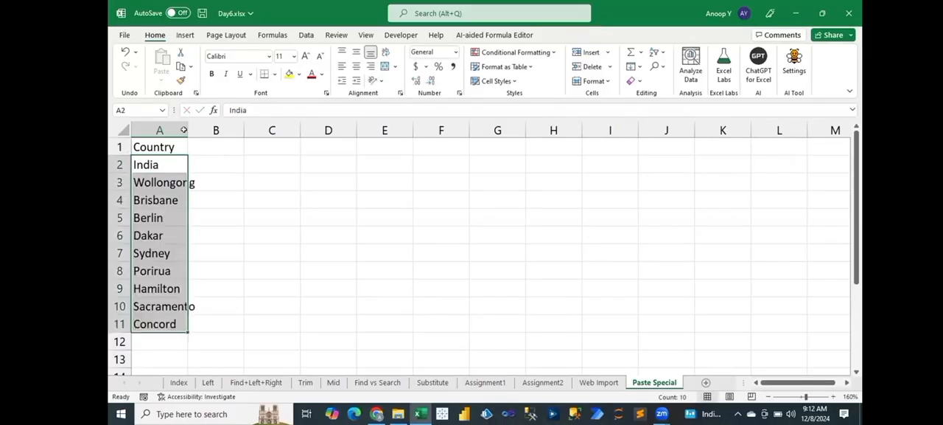
# Step: Fit column A to its contents and enter the header Traget in cell B1
pyautogui.doubleClick(188, 131)
pyautogui.press('Up')
pyautogui.press('Right')
pyautogui.write('C')
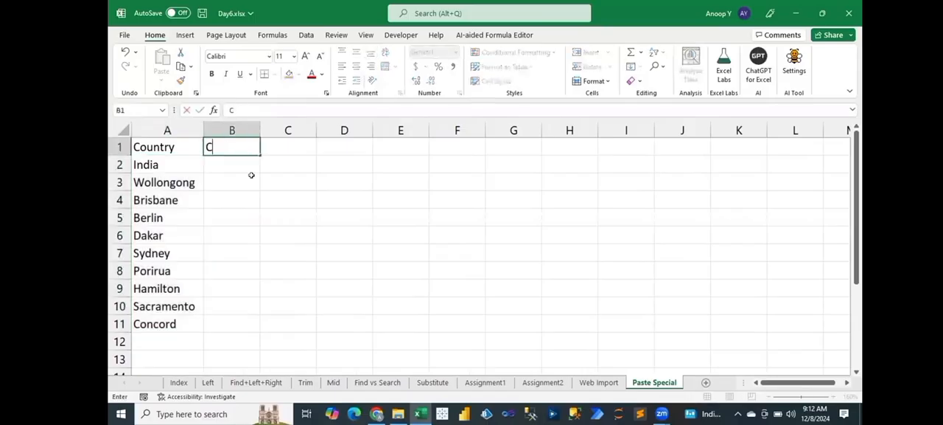
pyautogui.press('BackSpace')
pyautogui.write('Sales')
pyautogui.press('BackSpace')
pyautogui.press('BackSpace')
pyautogui.press('BackSpace')
pyautogui.press('BackSpace')
pyautogui.press('BackSpace')
pyautogui.write('Traget')
pyautogui.hotkey('ctrl', 'Return')
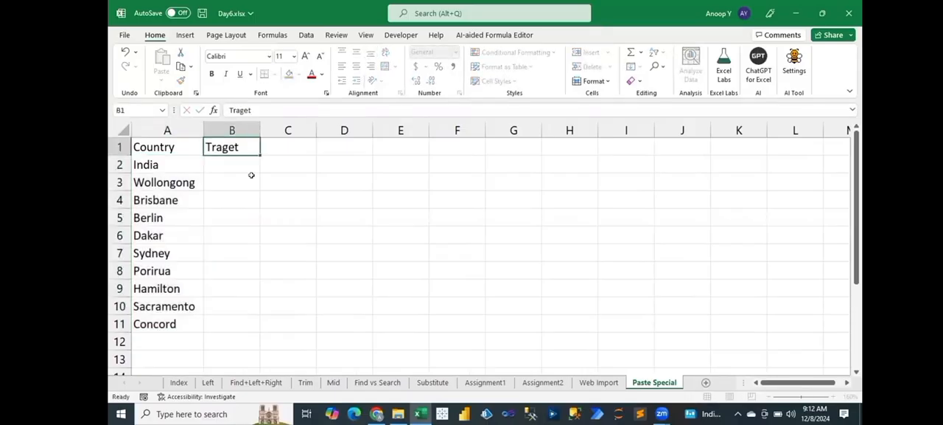
# Step: Enter 100 in B2 and fill B2:B11 as a series rising by 100 up to 1000
pyautogui.press('Return')
pyautogui.write('100')
pyautogui.press('Return')
pyautogui.press('Left')
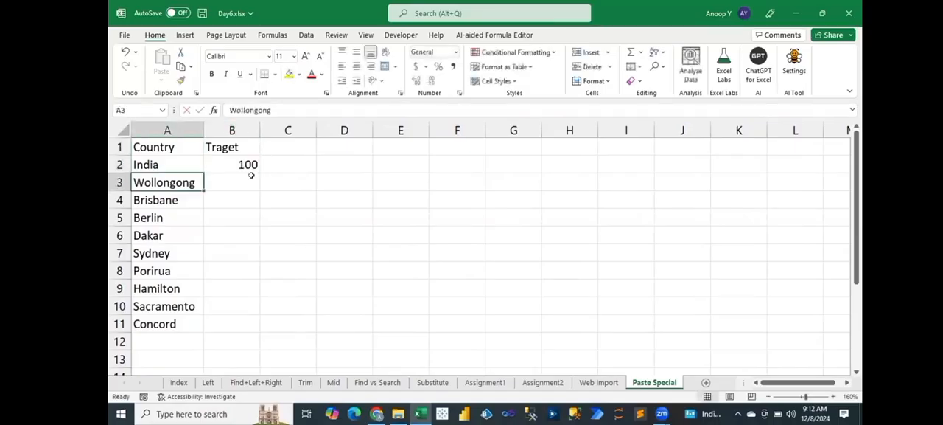
pyautogui.hotkey('ctrl', 'Down')
pyautogui.press('Right')
pyautogui.hotkey('ctrl', 'shift', 'Up')
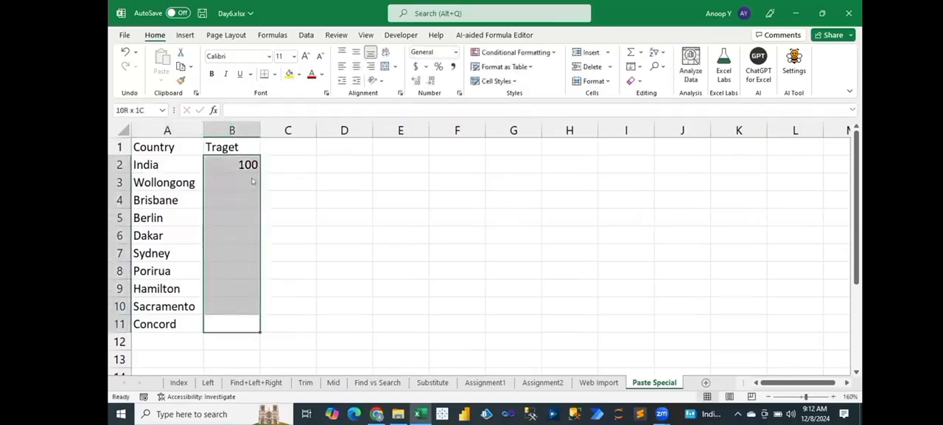
pyautogui.hotkey('ctrl', 'v')
# Step: Correct the header in cell B1 to Target
pyautogui.hotkey('ctrl', 'Up')
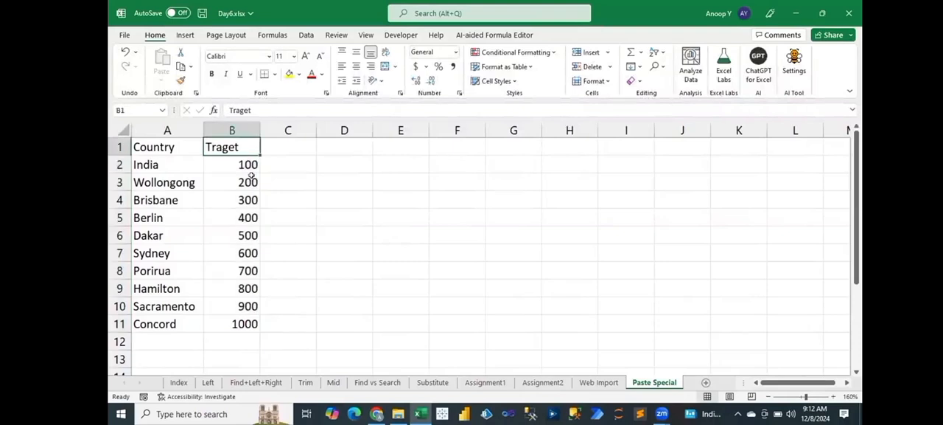
pyautogui.press('Right')
pyautogui.press('Left')
pyautogui.write('Tar')
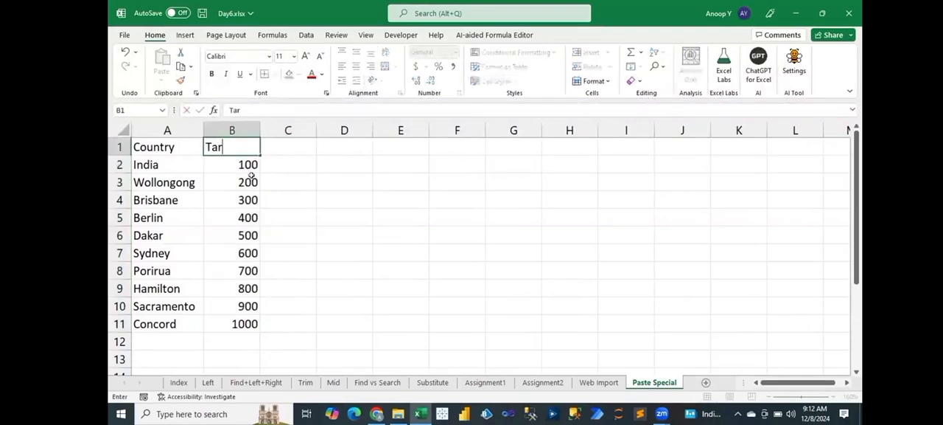
pyautogui.write('get')
pyautogui.press('Return')
# Step: Fill the Country and Target header cells A1:B1 with yellow and make their text bold
pyautogui.press('Up')
pyautogui.hotkey('shift', 'Left')
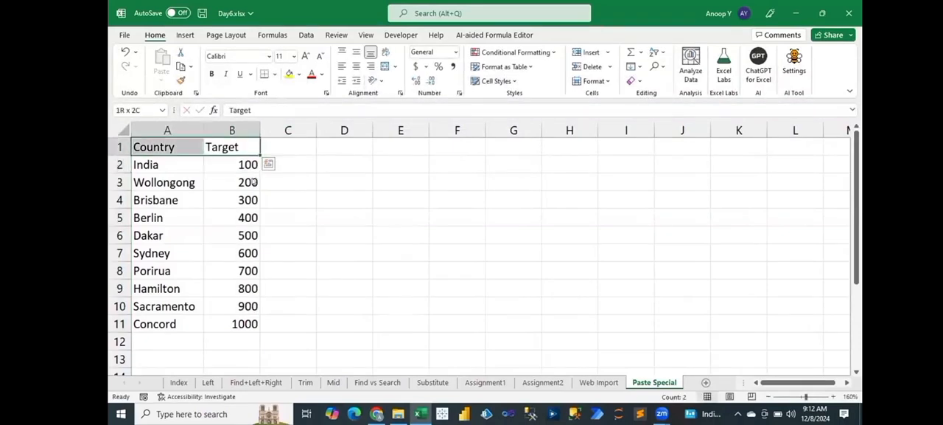
pyautogui.click(292, 74)
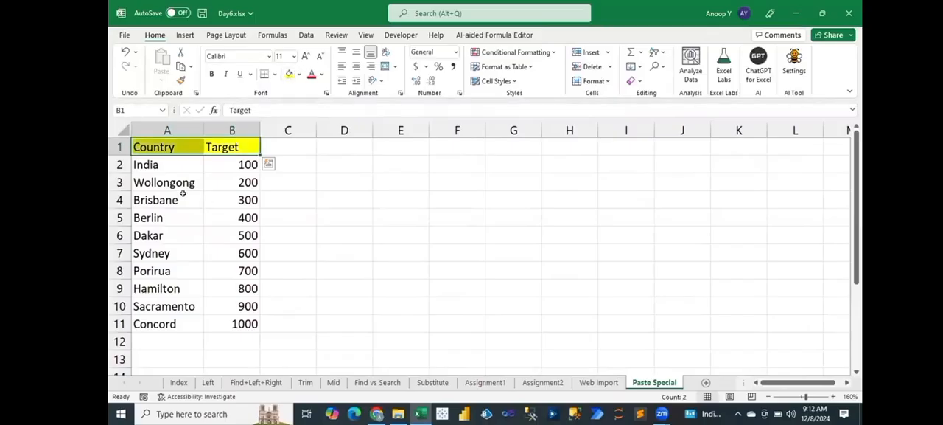
pyautogui.hotkey('ctrl', 'b')
pyautogui.click(236, 342)
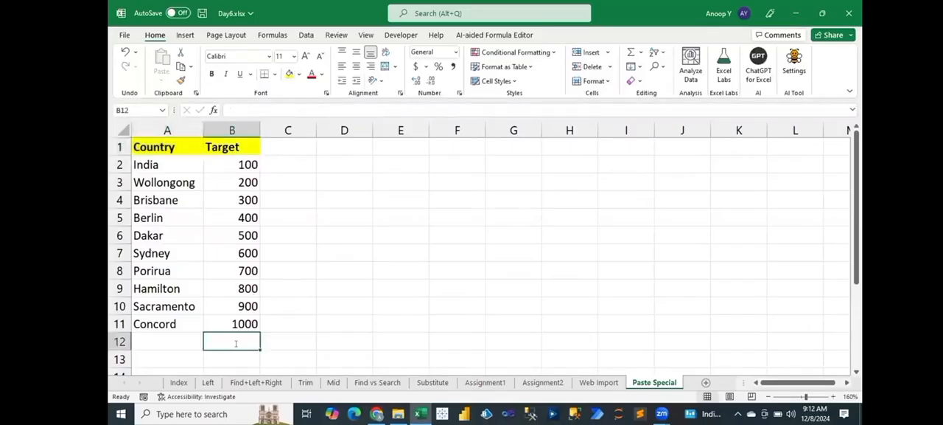
# Step: Sum the Target values B2:B11 in cell B12 and format B2:B12 with thousands separators and two decimals
pyautogui.hotkey('alt', '=')
pyautogui.hotkey('ctrl', 'Return')
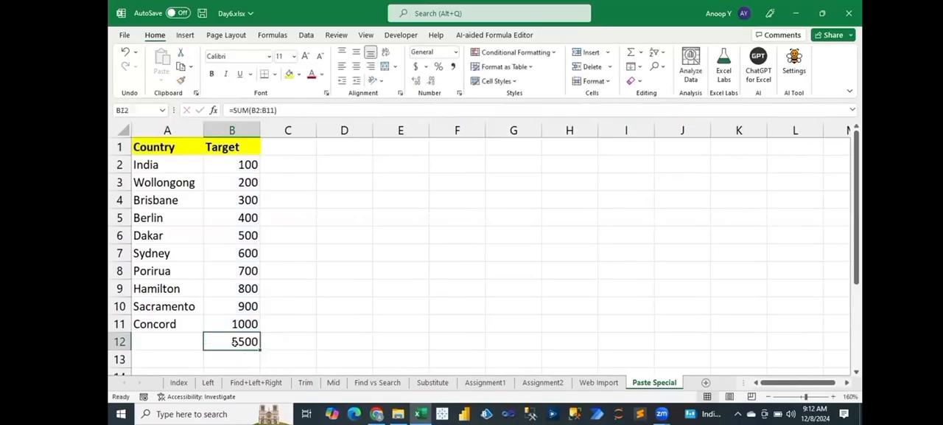
pyautogui.click(219, 167)
pyautogui.hotkey('ctrl', 'shift', 'Down')
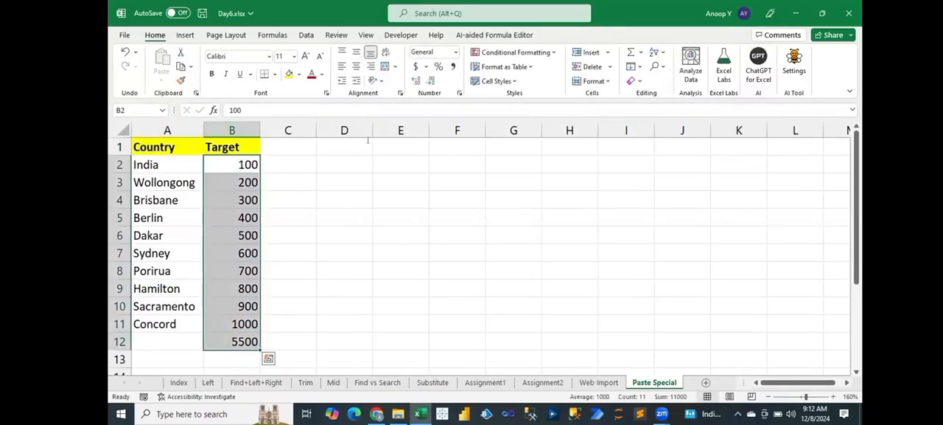
pyautogui.hotkey('ctrl', 'shift', '1')
pyautogui.click(353, 240)
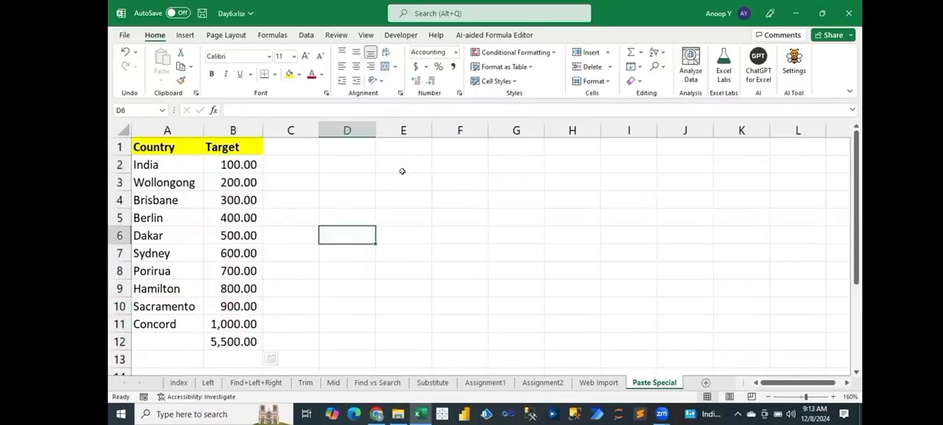
pyautogui.hotkey('ctrl', 'End')
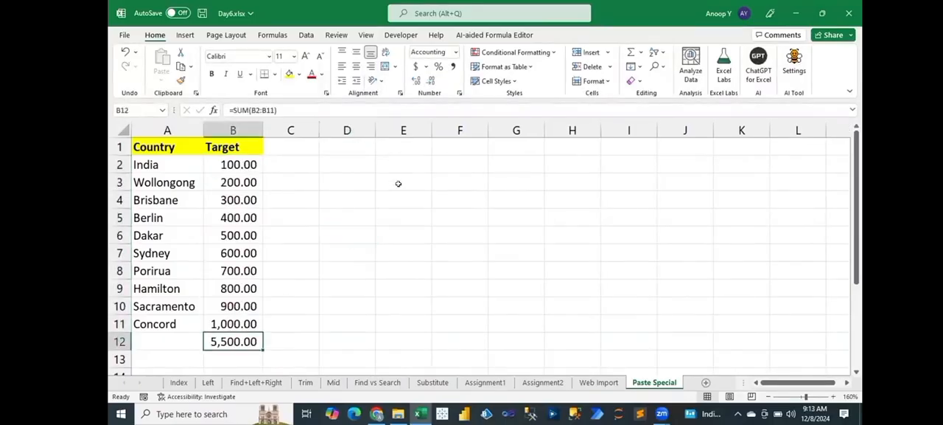
# Step: Enter the label Total Sales in cell E2 and fit column E to its contents
pyautogui.click(399, 169)
pyautogui.write('Tota')
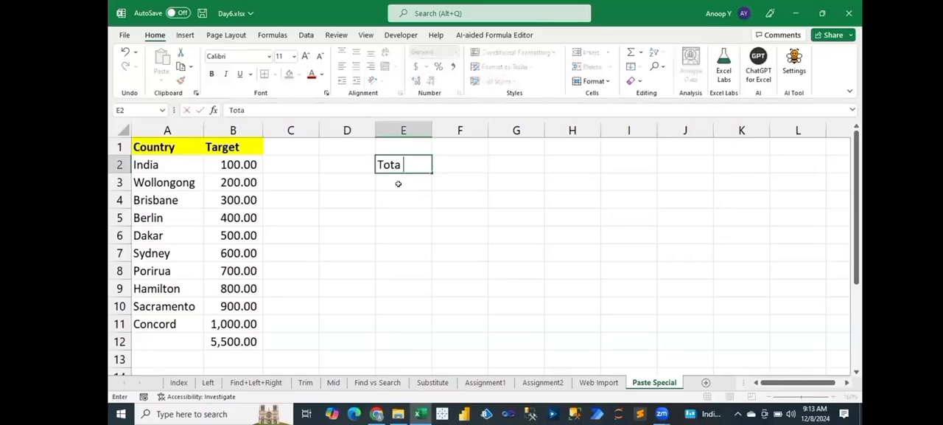
pyautogui.write('l Sales')
pyautogui.press('Tab')
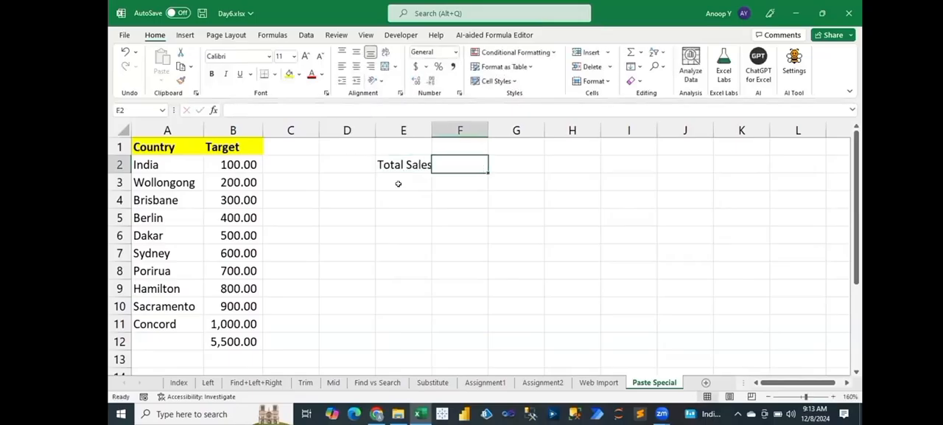
pyautogui.hotkey('alt', 'h')
pyautogui.press('o')
pyautogui.press('i')
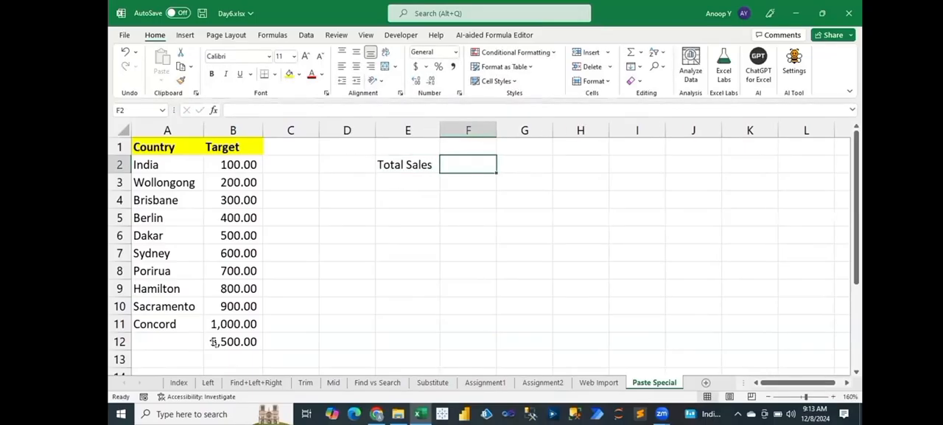
# Step: Copy the total in B12 and paste it into F2 with Paste Special as Values only
pyautogui.click(219, 347)
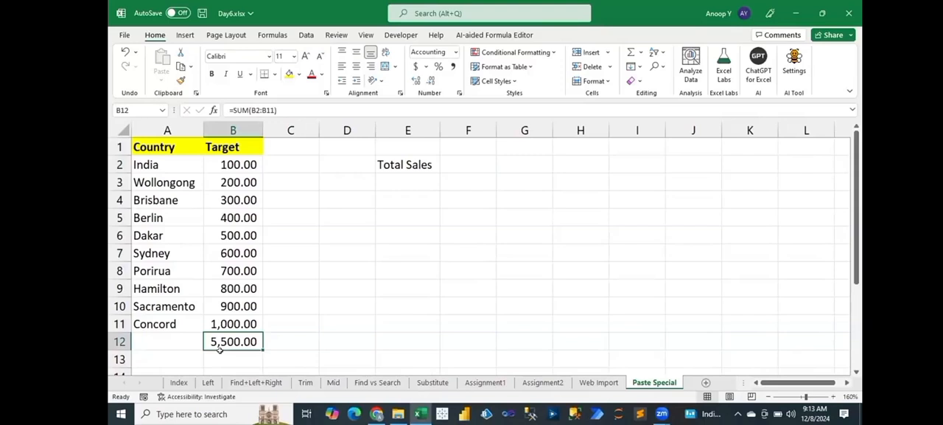
pyautogui.hotkey('ctrl', 'c')
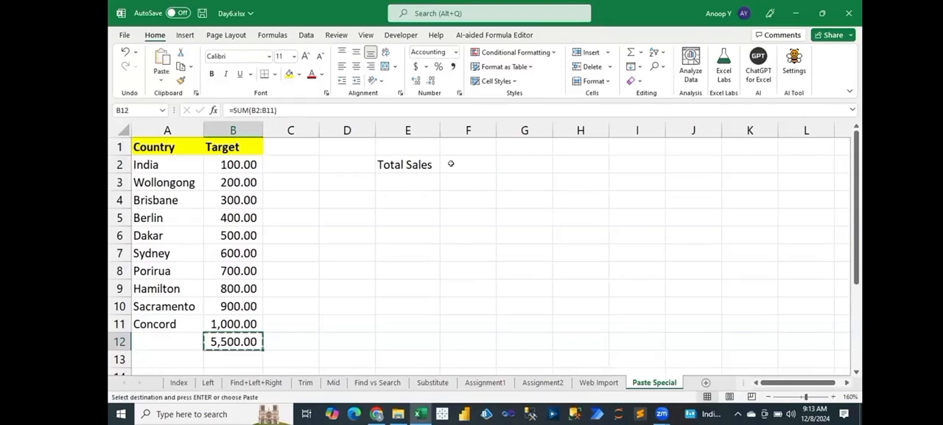
pyautogui.click(456, 161)
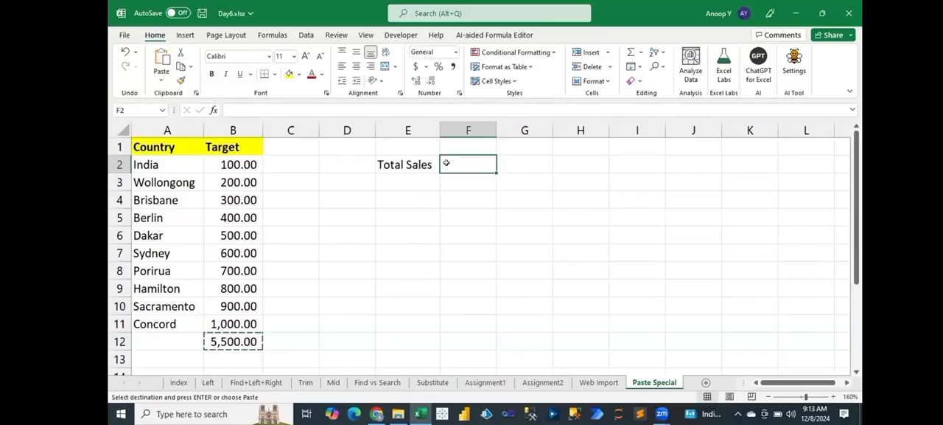
pyautogui.hotkey('ctrl', 'alt', 'v')
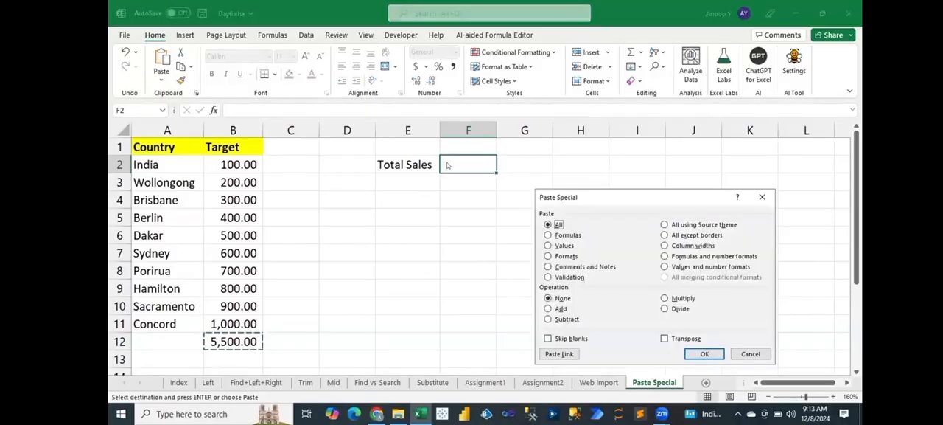
pyautogui.press('Escape')
pyautogui.click(162, 78)
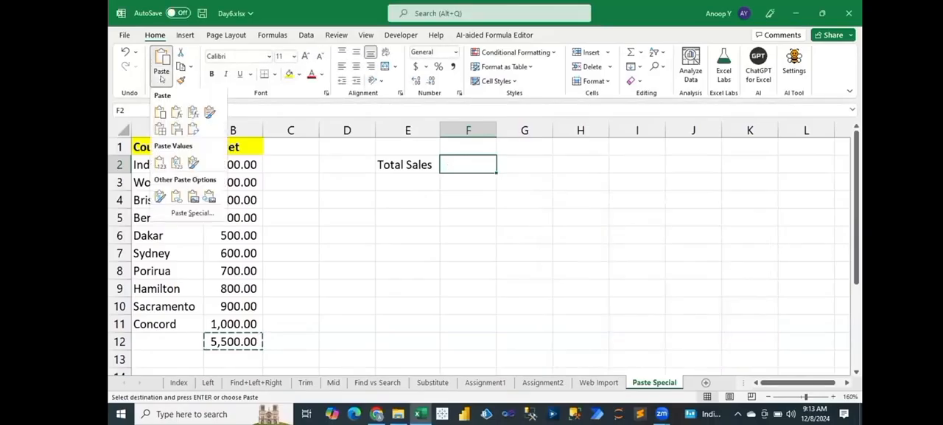
pyautogui.click(184, 215)
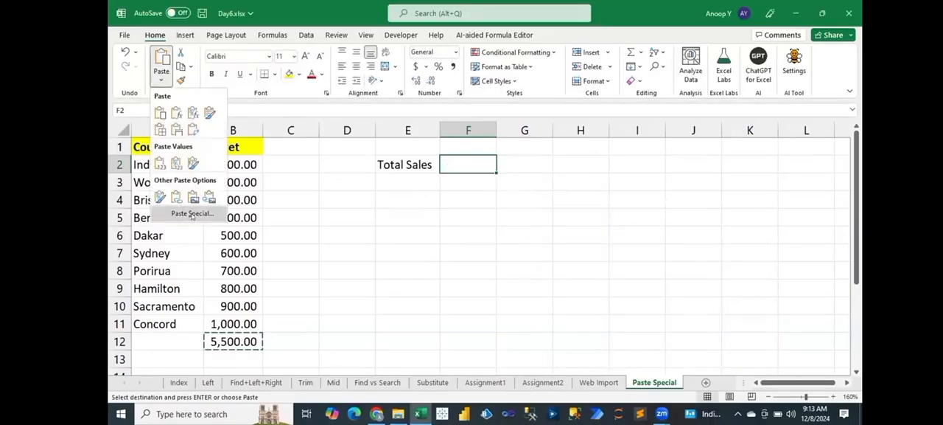
pyautogui.click(564, 245)
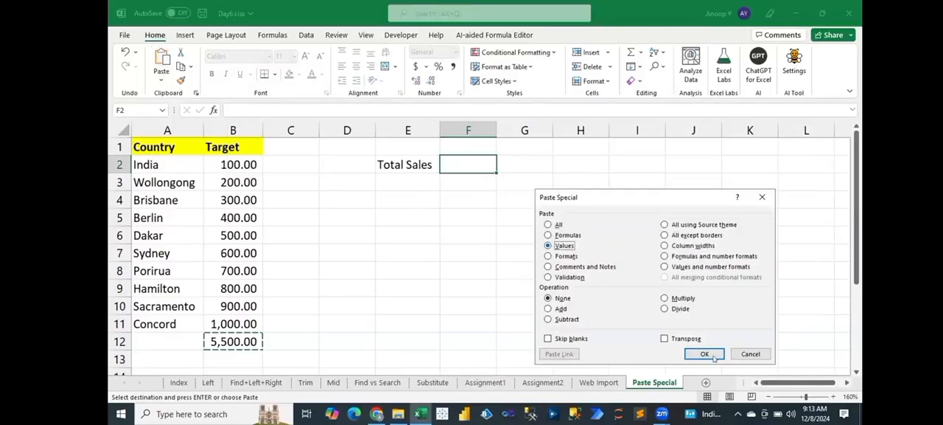
pyautogui.click(705, 354)
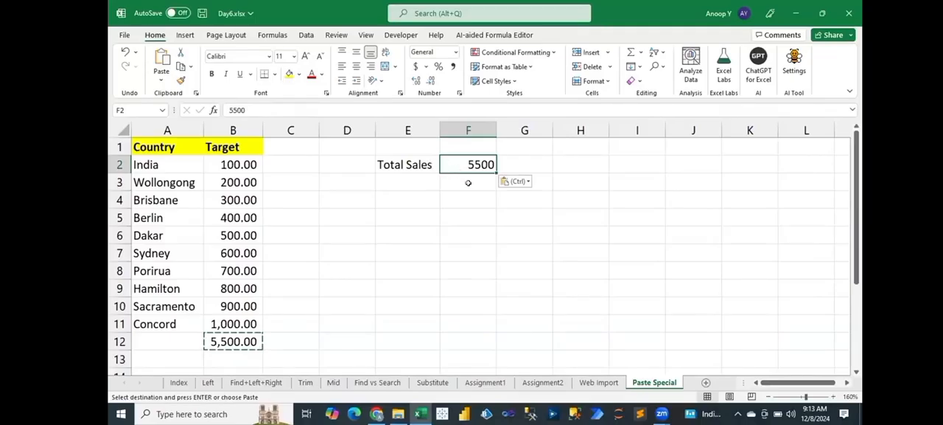
# Step: Paste only the Formats of B12 onto F2 with Paste Special and fit column F to its contents
pyautogui.click(162, 79)
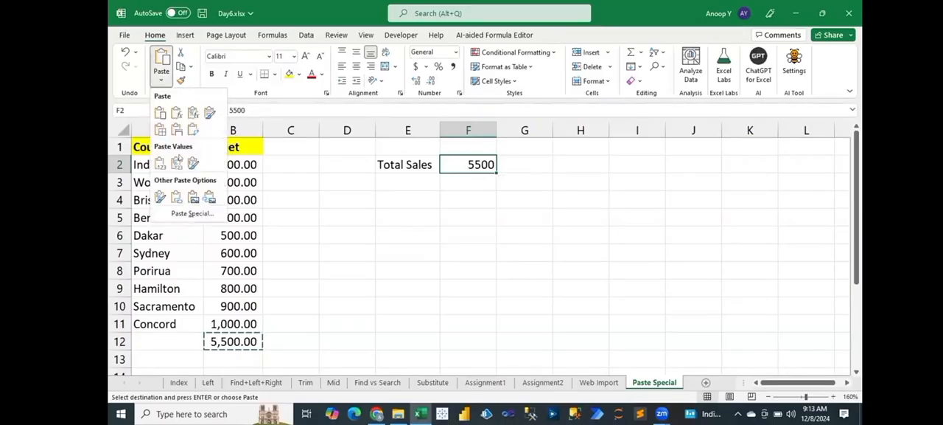
pyautogui.click(192, 213)
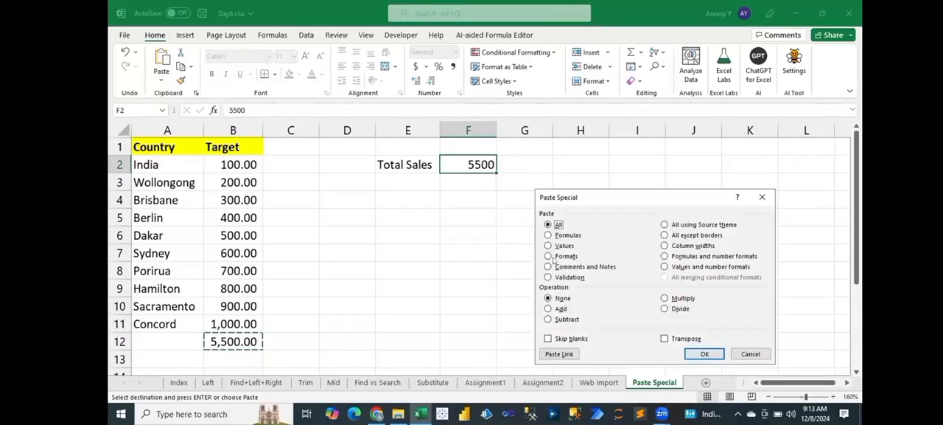
pyautogui.click(557, 255)
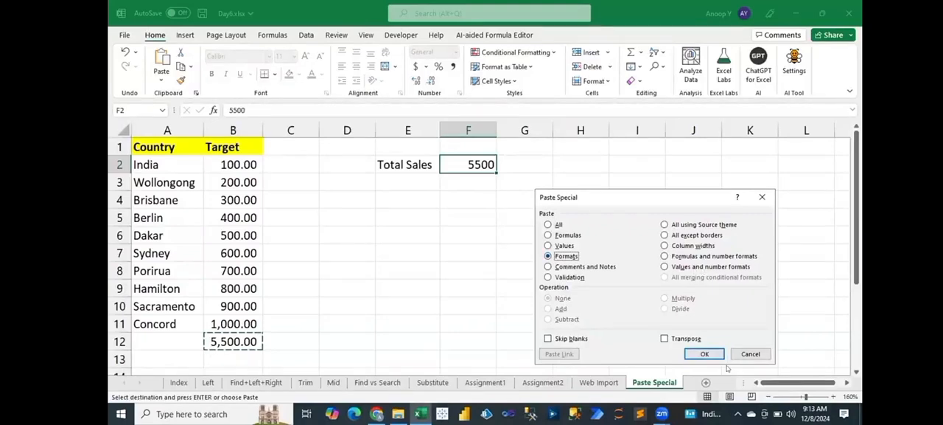
pyautogui.click(705, 354)
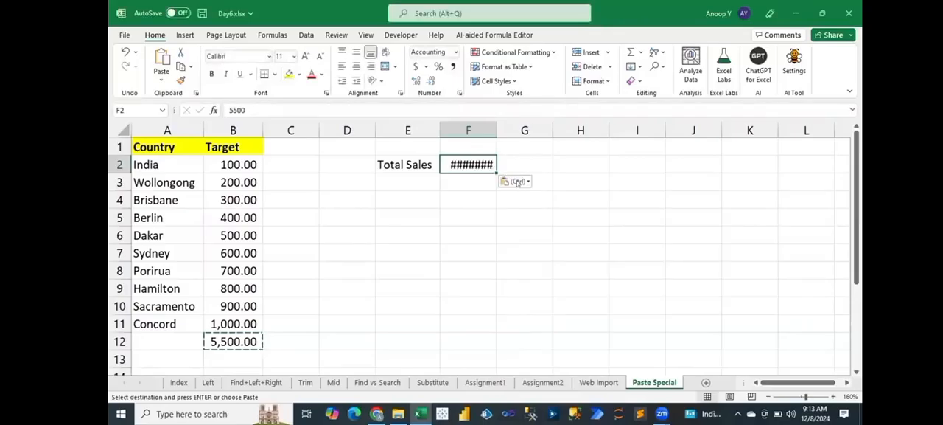
pyautogui.doubleClick(497, 133)
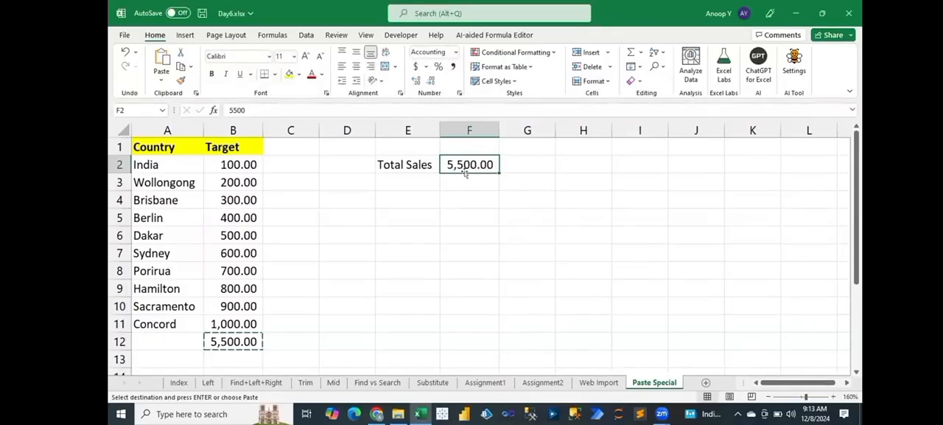
# Step: Compare the contents of cells B12 and F2 and remove the pasted total from F2
pyautogui.click(246, 341)
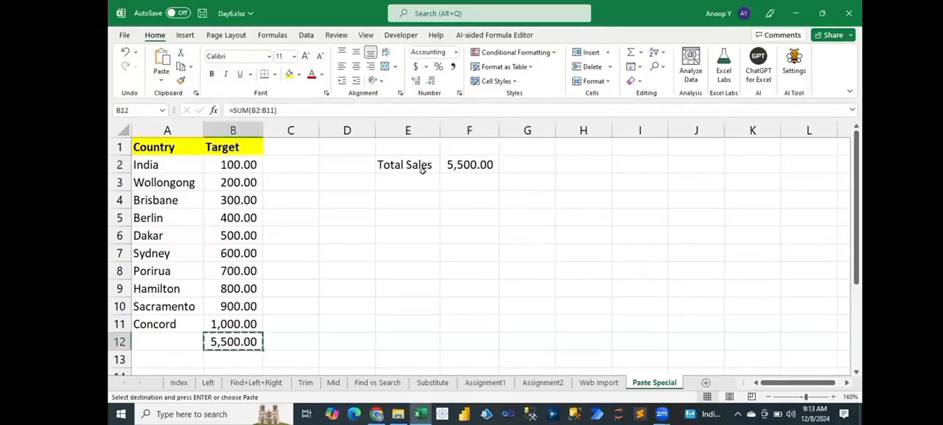
pyautogui.click(457, 165)
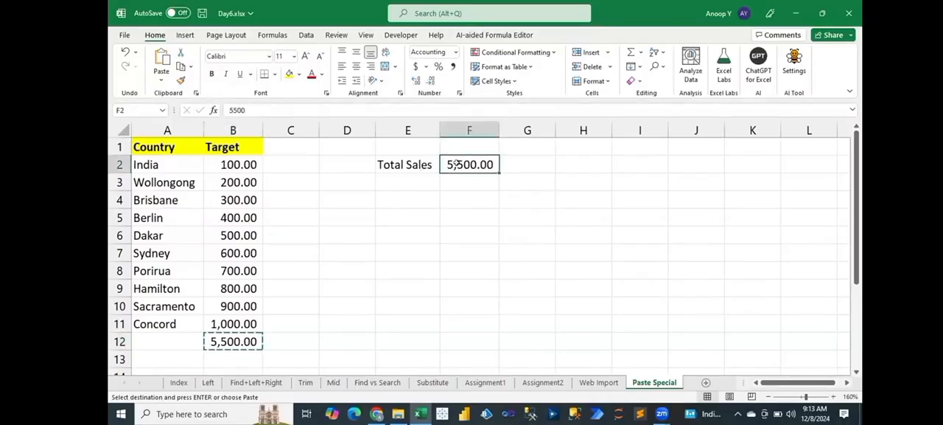
pyautogui.hotkey('ctrl', 'z')
# Step: Fill the total cell B12 with the standard orange color
pyautogui.click(246, 341)
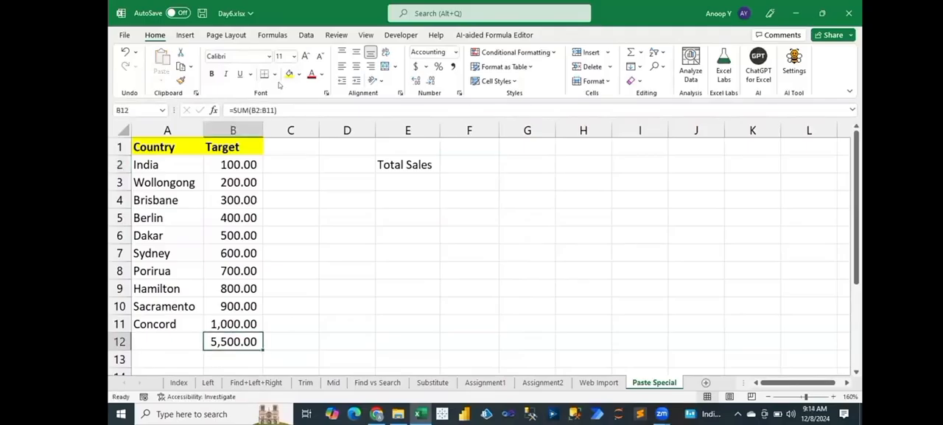
pyautogui.click(298, 73)
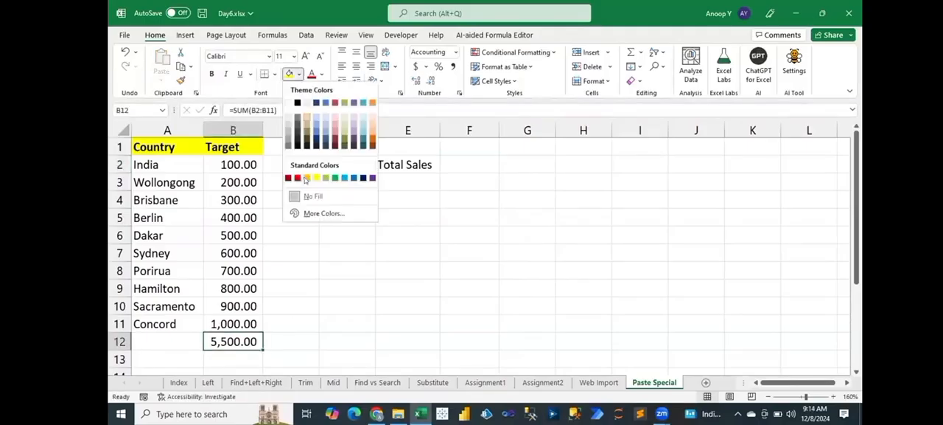
pyautogui.click(303, 177)
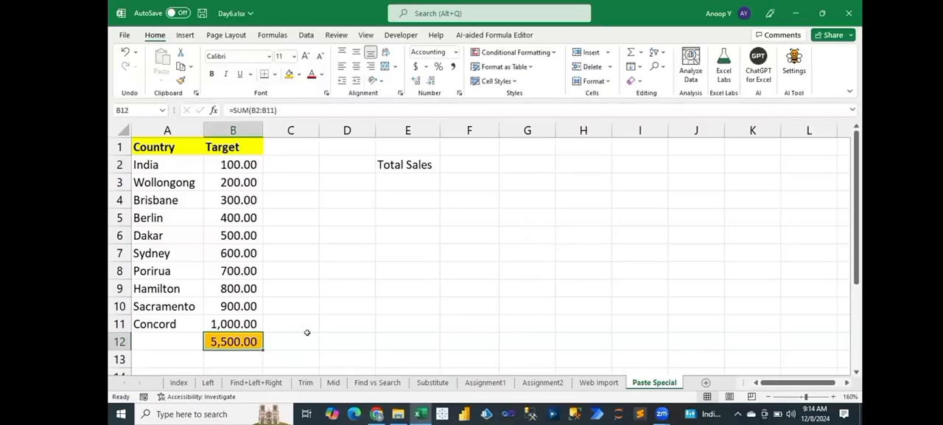
# Step: Copy the total in B12 and paste it into F2 with Paste Special as Values and number formats
pyautogui.press('Right')
pyautogui.press('Left')
pyautogui.hotkey('ctrl', 'c')
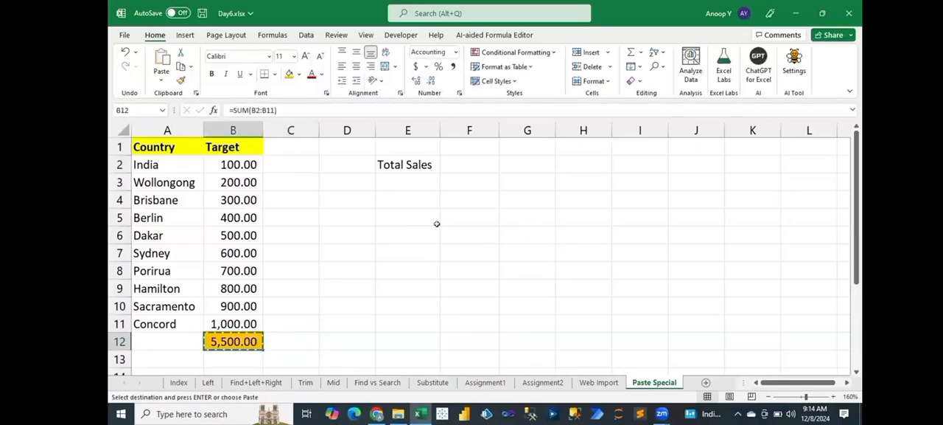
pyautogui.click(462, 162)
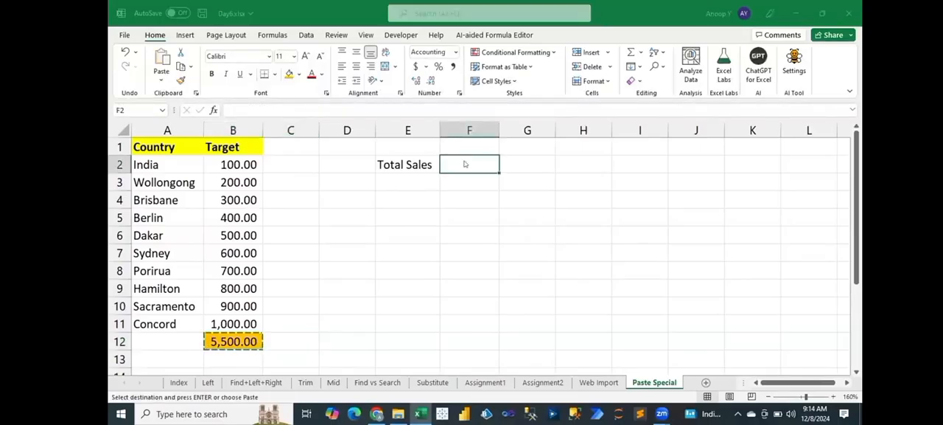
pyautogui.hotkey('ctrl', 'alt', 'v')
pyautogui.click(686, 267)
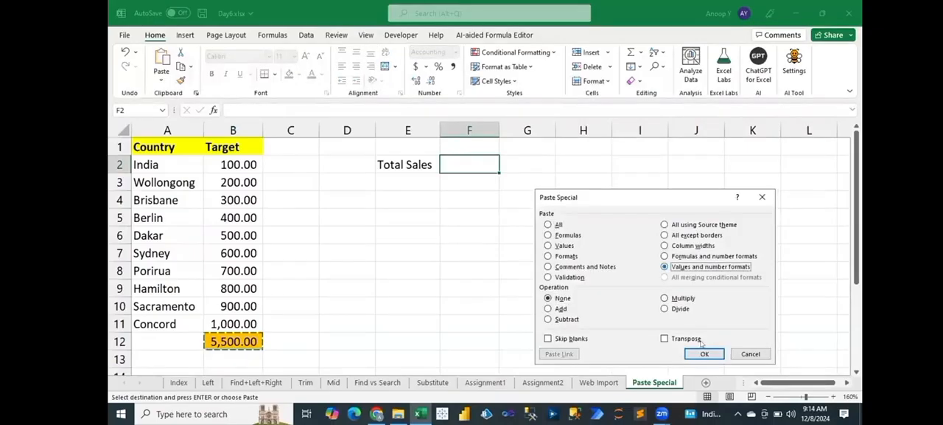
pyautogui.press('Return')
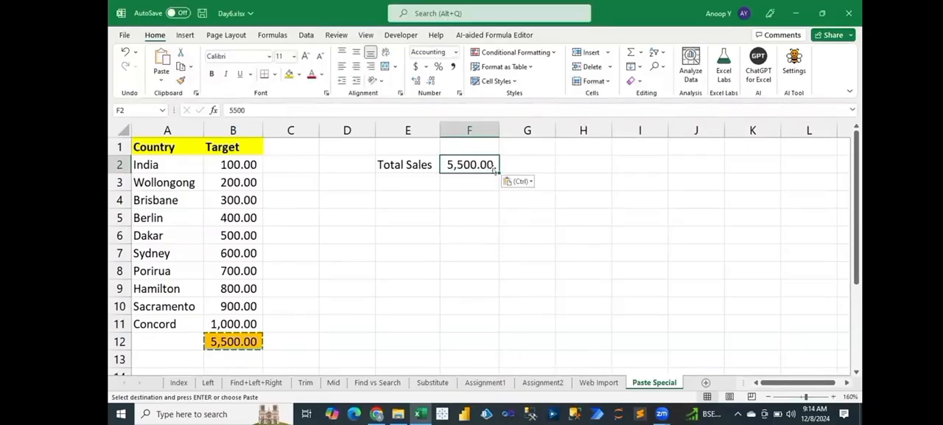
# Step: Apply the formatting of B12 to F2 with the Formats option of Paste Special
pyautogui.hotkey('ctrl', 'alt', 'v')
pyautogui.press('t')
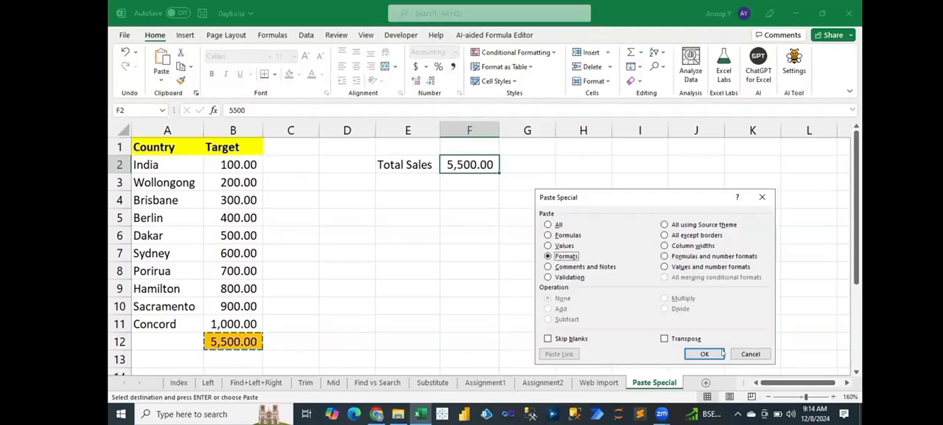
pyautogui.click(705, 354)
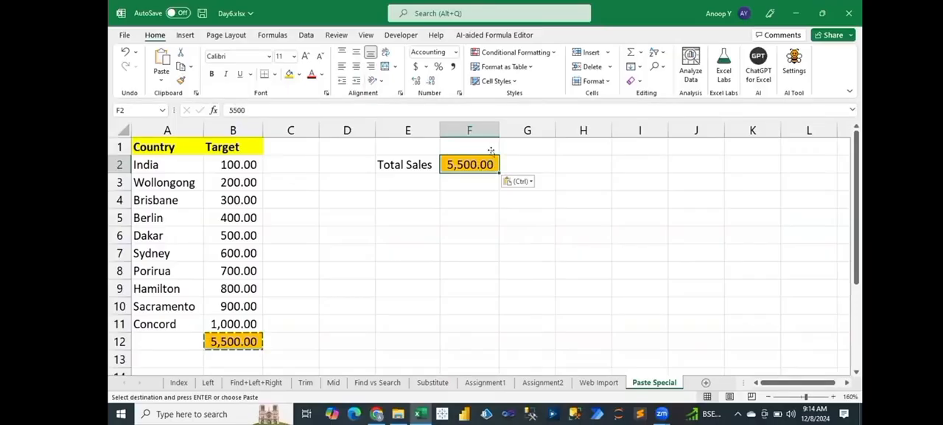
pyautogui.press('Left')
pyautogui.hotkey('shift', 'Right')
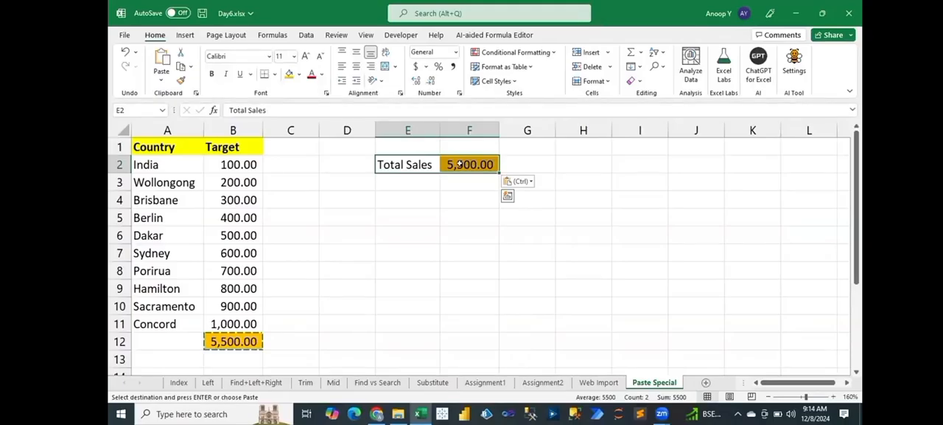
pyautogui.click(459, 164)
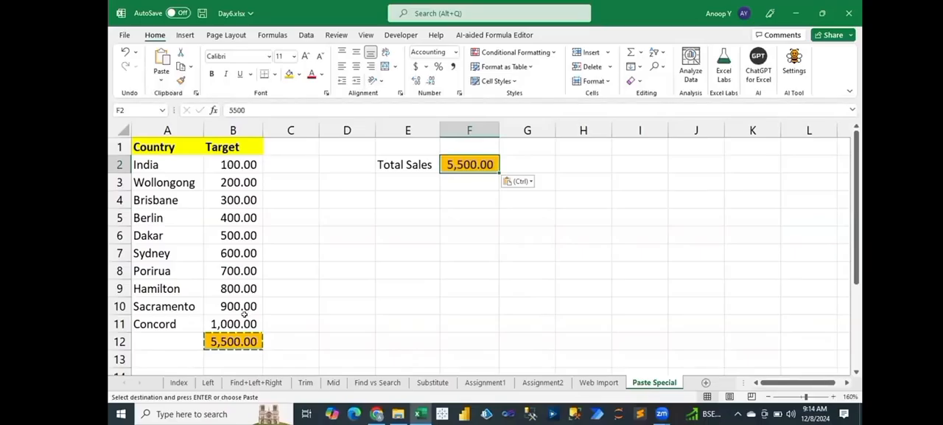
# Step: Copy the Country and Target table A1:B11 and paste it at cell H1
pyautogui.moveTo(167, 146); pyautogui.dragTo(233, 323)
pyautogui.hotkey('ctrl', 'c')
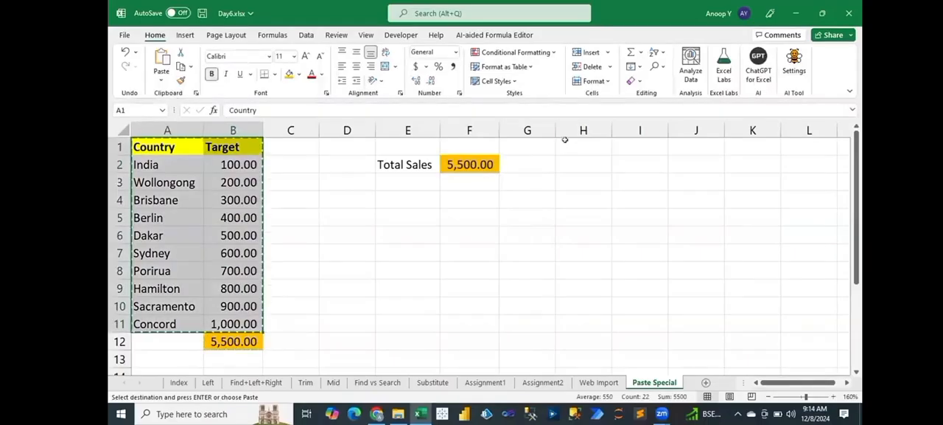
pyautogui.click(568, 147)
pyautogui.hotkey('ctrl', 'v')
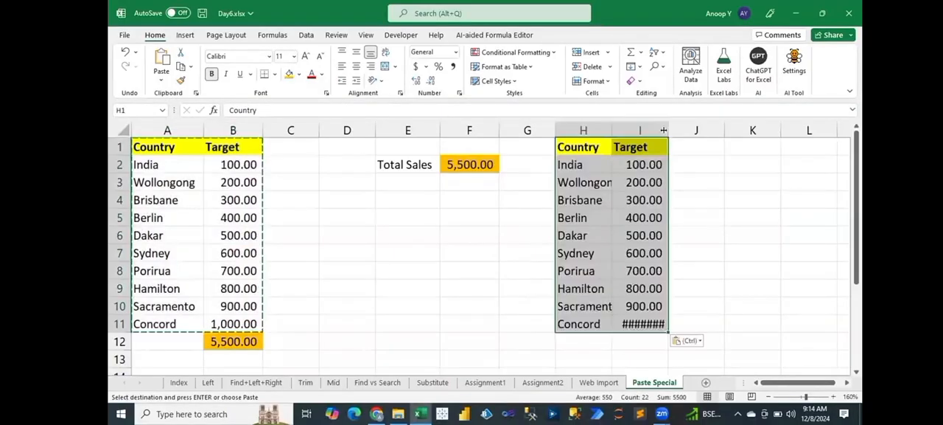
# Step: Fit columns H and I to their contents and enter the header Manager in J1
pyautogui.doubleClick(663, 130)
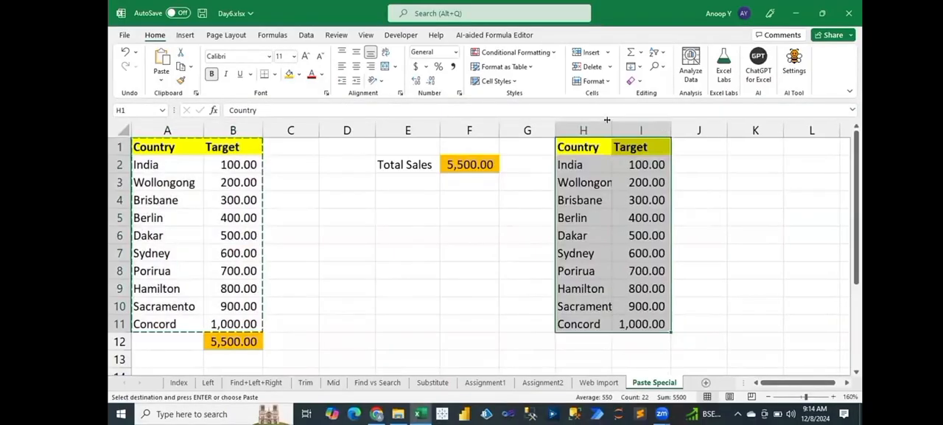
pyautogui.click(697, 142)
pyautogui.write('m')
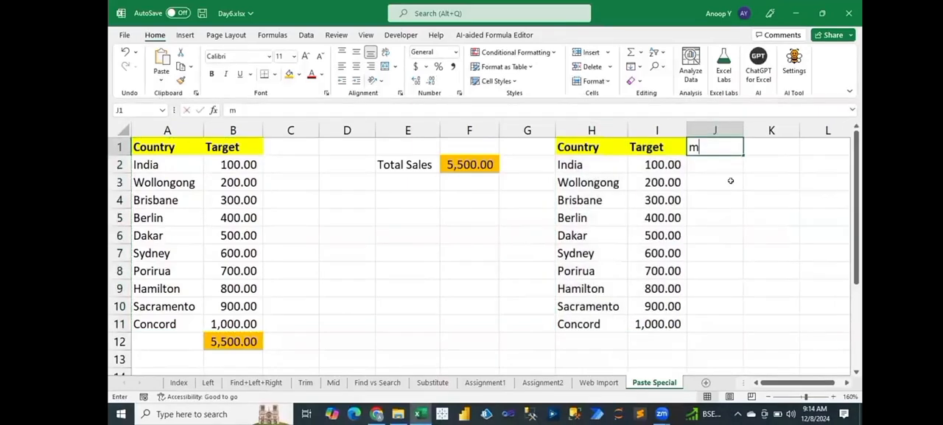
pyautogui.write('ana')
pyautogui.press('BackSpace')
pyautogui.press('BackSpace')
pyautogui.press('BackSpace')
pyautogui.press('BackSpace')
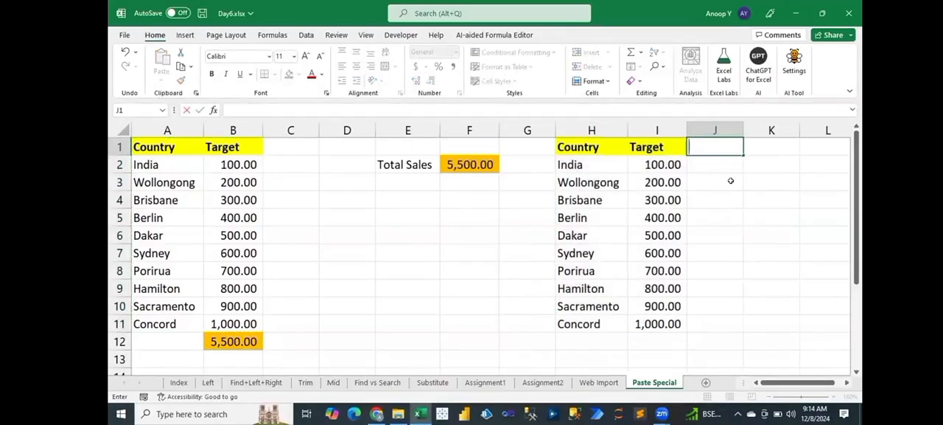
pyautogui.write('Manager')
pyautogui.press('Return')
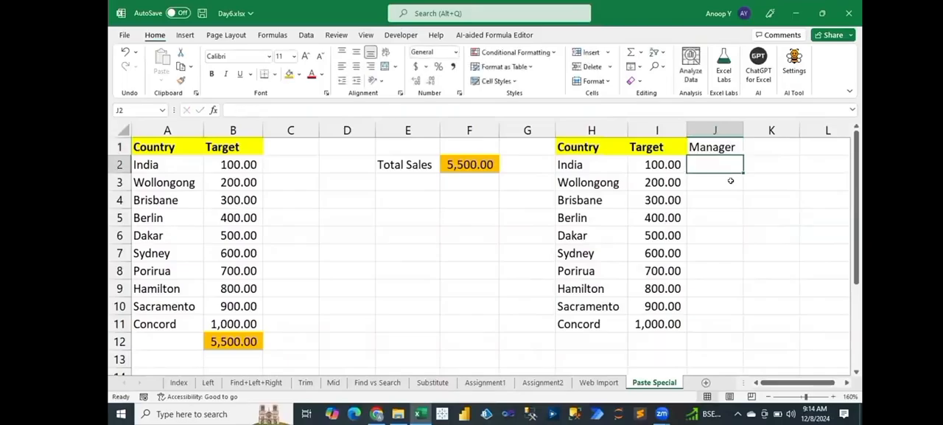
# Step: Enter Manager values of 150 for India in J2, 310 for Brisbane in J4 and 355 for Berlin in J5
pyautogui.press('Up')
pyautogui.press('Down')
pyautogui.write('1')
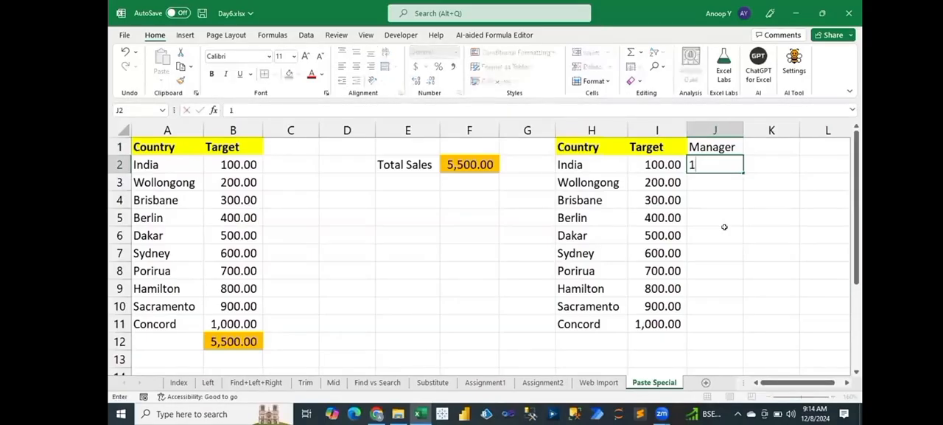
pyautogui.write('50')
pyautogui.press('Return')
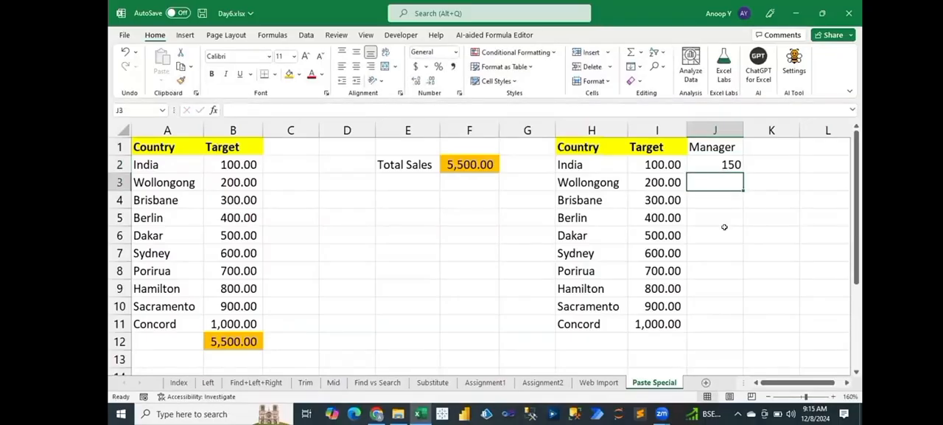
pyautogui.press('Down')
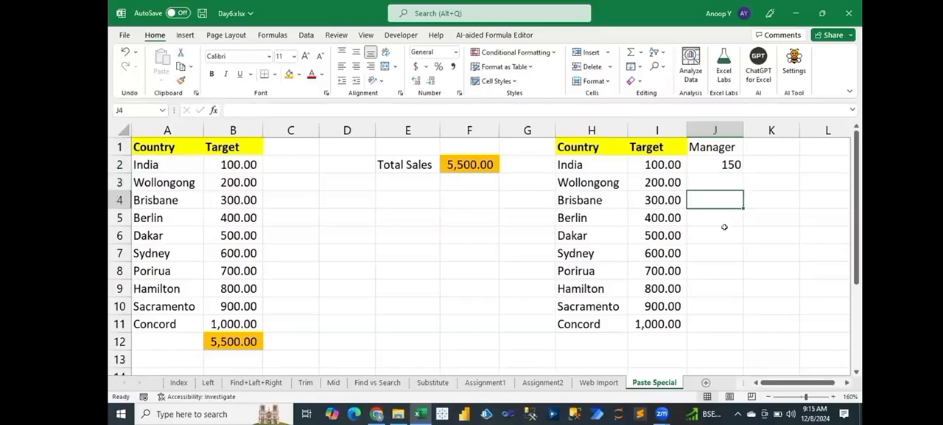
pyautogui.write('310')
pyautogui.press('Return')
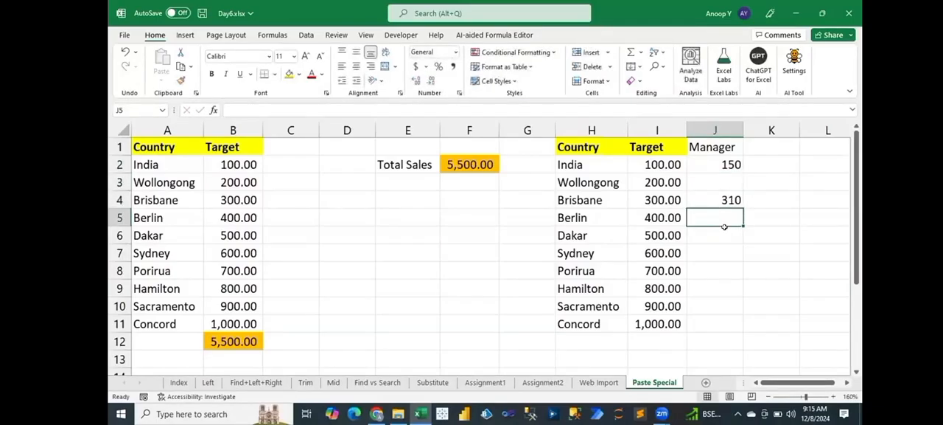
pyautogui.write('355')
pyautogui.press('Return')
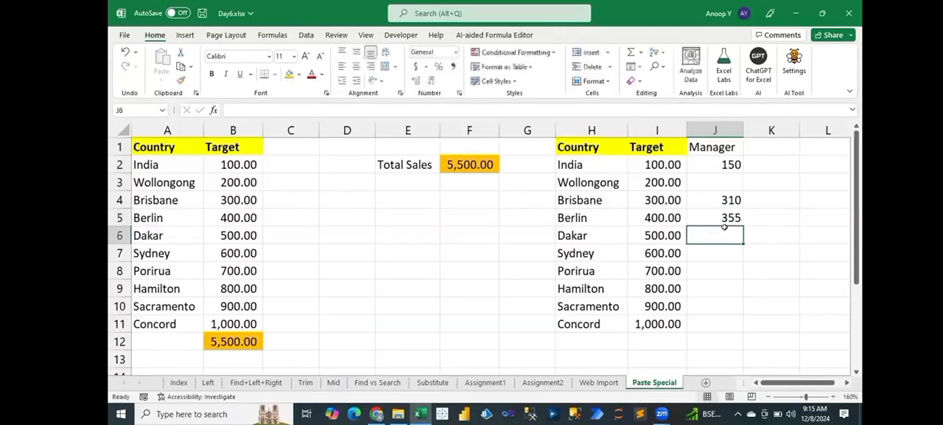
# Step: Enter Manager values 610 for Sydney, 890 for Hamilton and 1200 for Concord, and apply Comma Style to J2:J11
pyautogui.press('Return')
pyautogui.write('610')
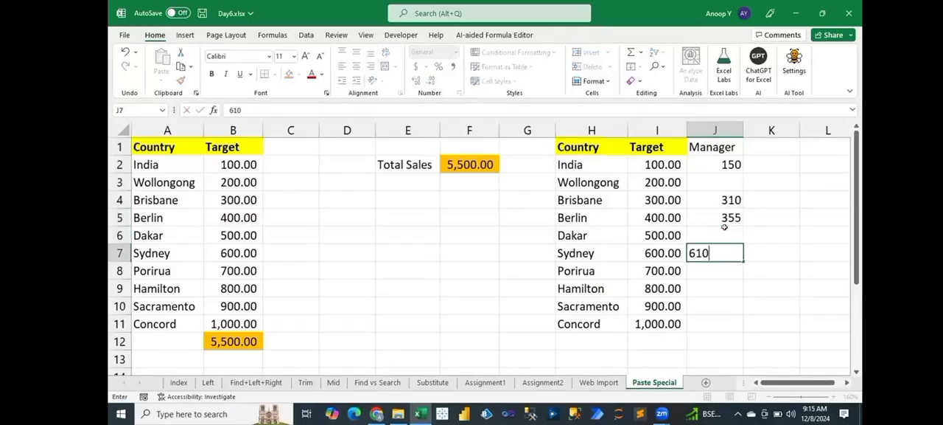
pyautogui.press('Return')
pyautogui.press('Return')
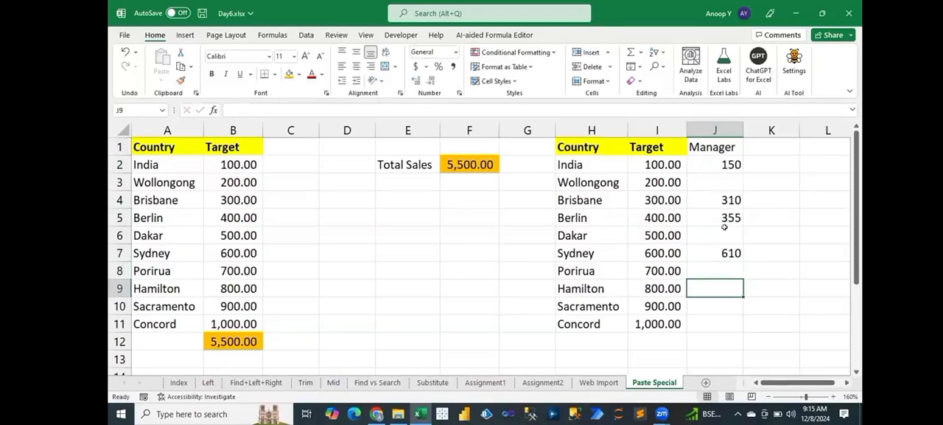
pyautogui.write('890')
pyautogui.press('Return')
pyautogui.press('Return')
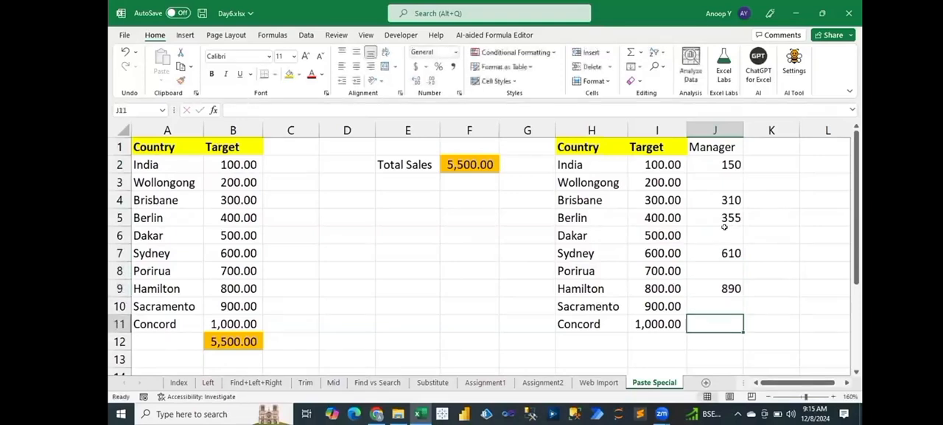
pyautogui.write('1200')
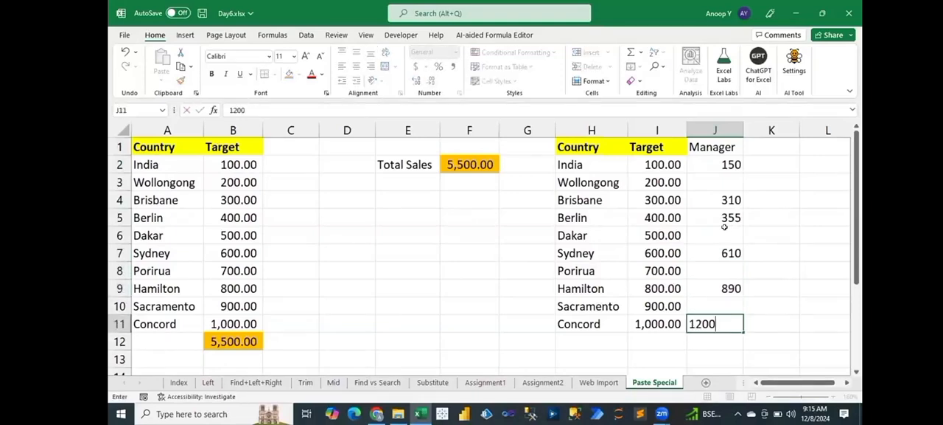
pyautogui.press('Return')
pyautogui.moveTo(720, 159); pyautogui.dragTo(716, 325)
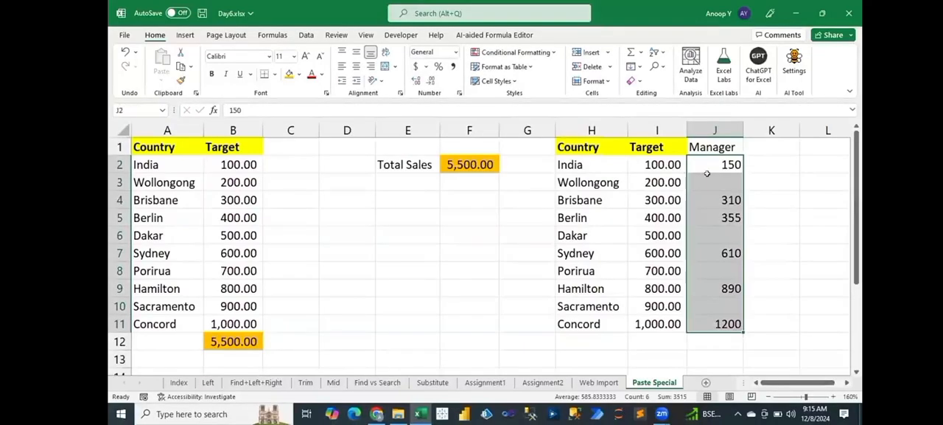
pyautogui.click(453, 66)
# Step: Copy the Manager values J2:J11 and paste them over the targets I2:I11 using Paste Special with Skip blanks
pyautogui.click(660, 165)
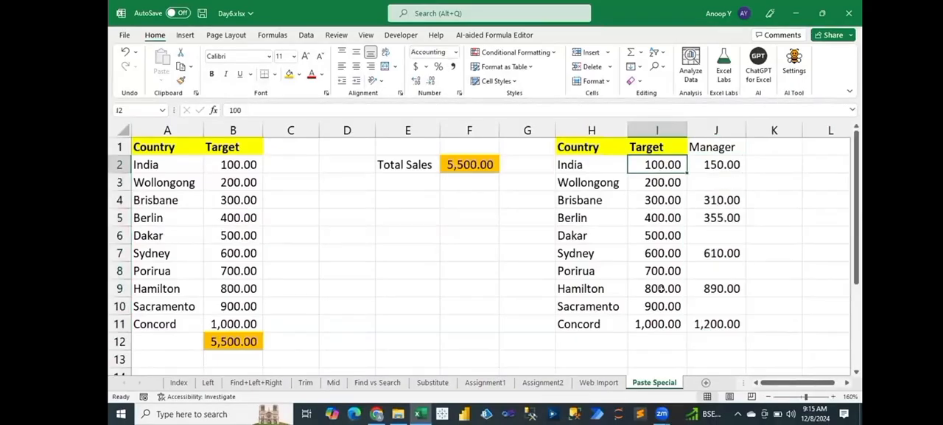
pyautogui.keyDown('shift'); pyautogui.click(661, 288); pyautogui.keyUp('shift')
pyautogui.moveTo(661, 288); pyautogui.dragTo(661, 323)
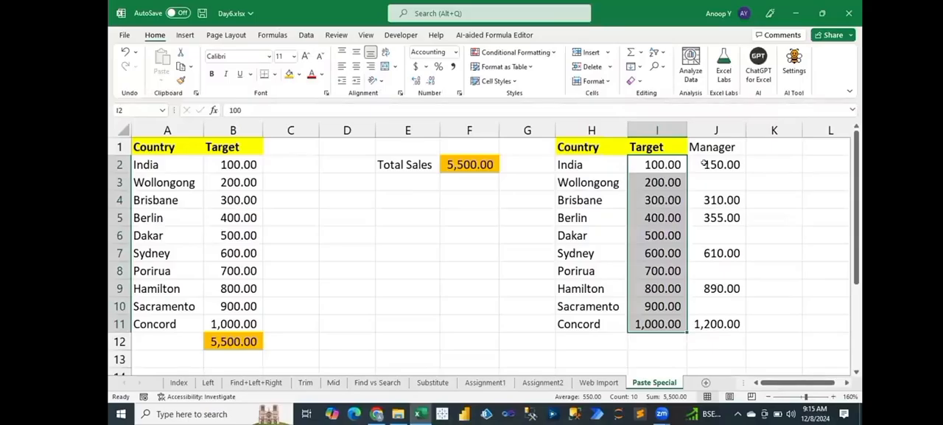
pyautogui.click(704, 165)
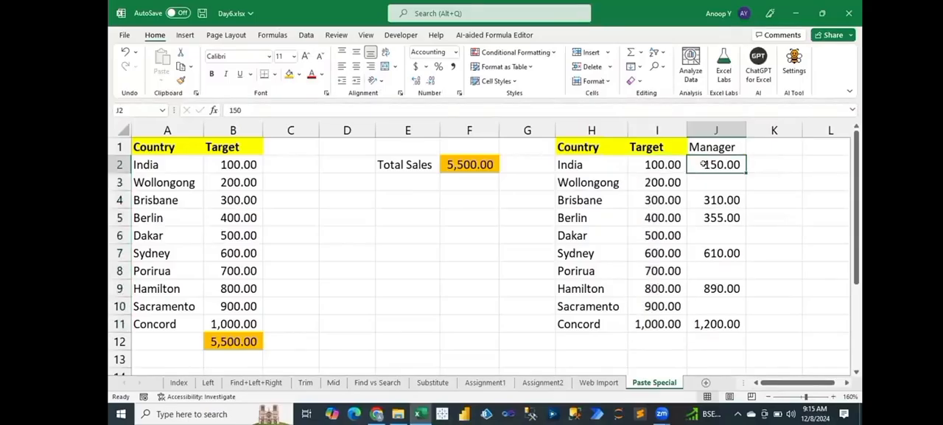
pyautogui.hotkey('shift', 'Down')
pyautogui.moveTo(710, 288); pyautogui.dragTo(709, 317)
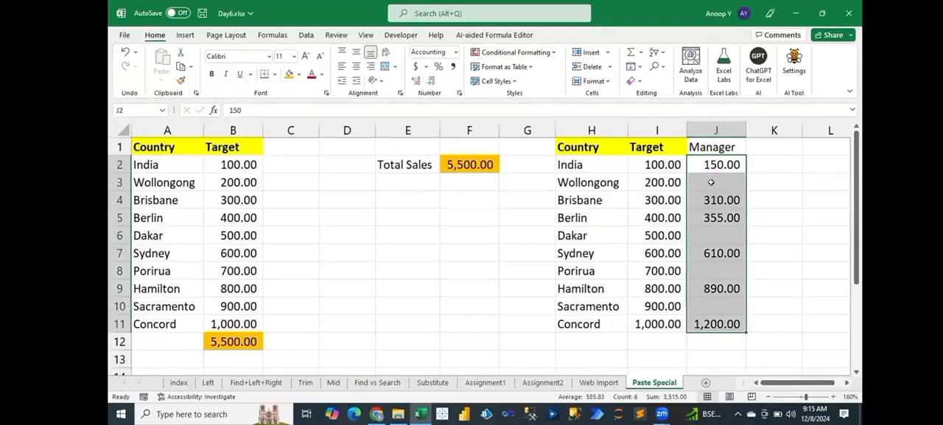
pyautogui.hotkey('ctrl', 'c')
pyautogui.moveTo(663, 164); pyautogui.dragTo(667, 325)
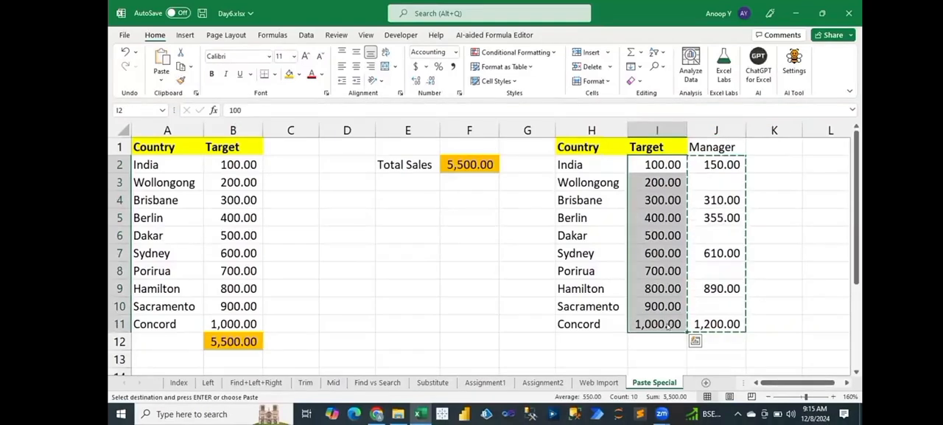
pyautogui.hotkey('ctrl', 'alt', 'v')
pyautogui.moveTo(591, 199); pyautogui.dragTo(352, 147)
pyautogui.click(307, 283)
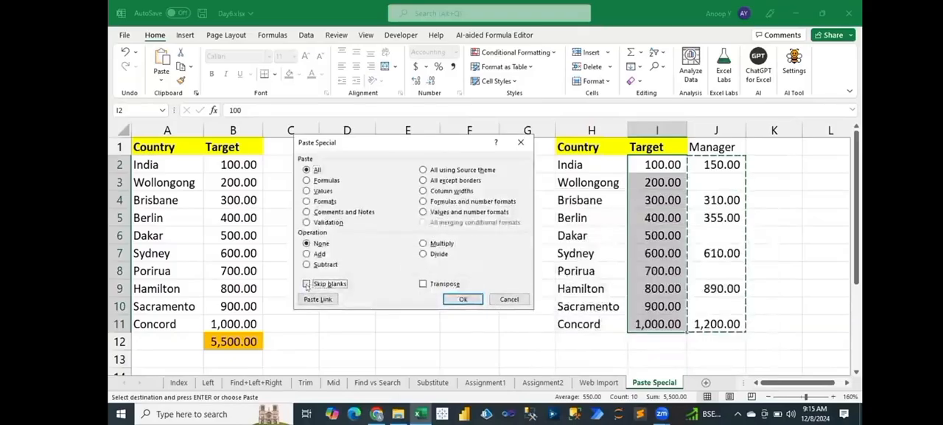
pyautogui.click(307, 283)
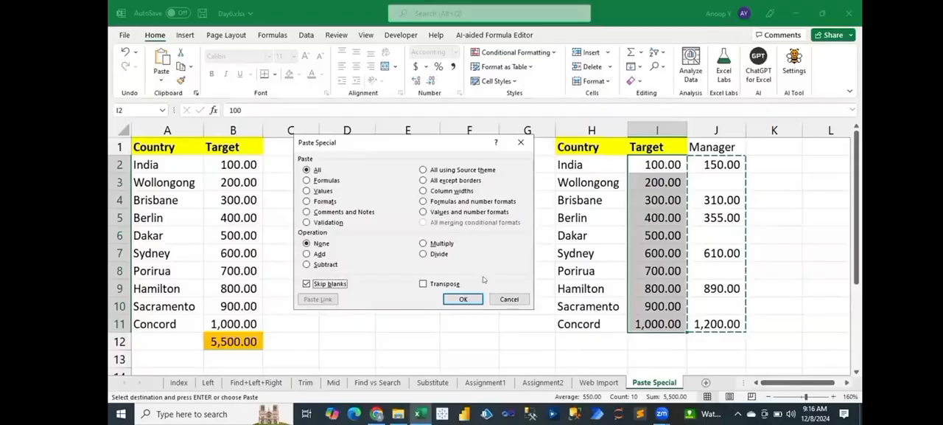
pyautogui.click(465, 298)
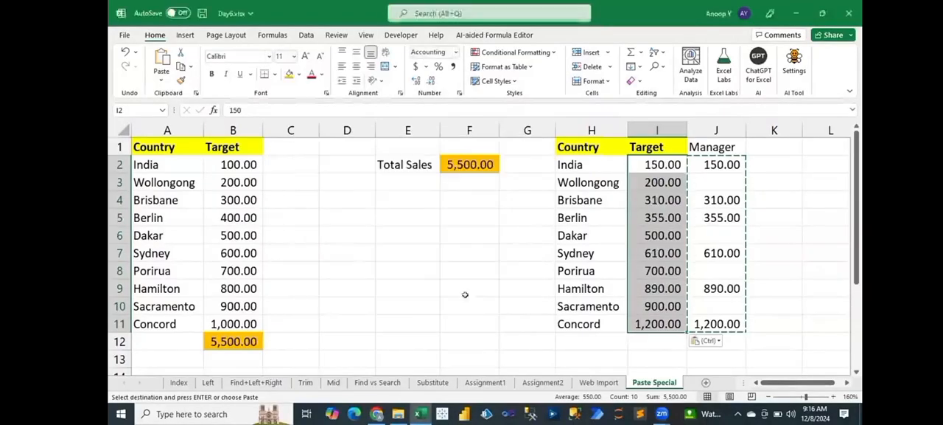
# Step: Compare the Target and Manager values for India, Brisbane, Berlin, Sydney, Hamilton and Concord, and clear the copy marker
pyautogui.moveTo(699, 163); pyautogui.dragTo(656, 164)
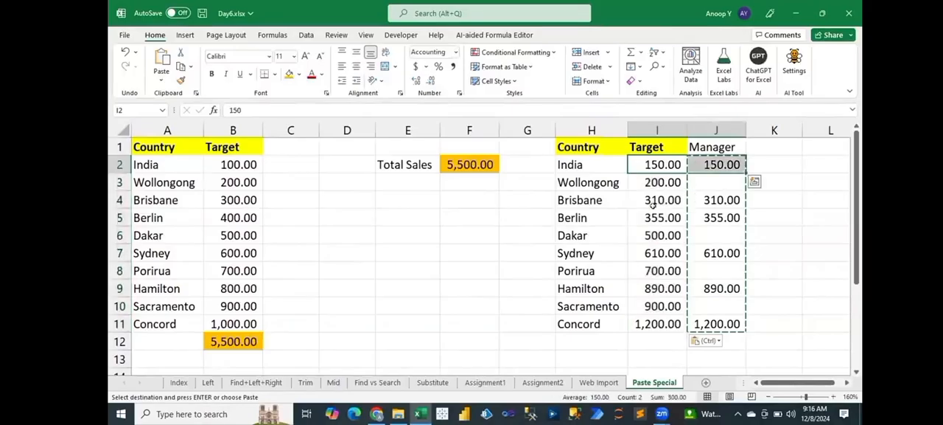
pyautogui.moveTo(656, 206); pyautogui.dragTo(706, 218)
pyautogui.moveTo(664, 253); pyautogui.dragTo(712, 253)
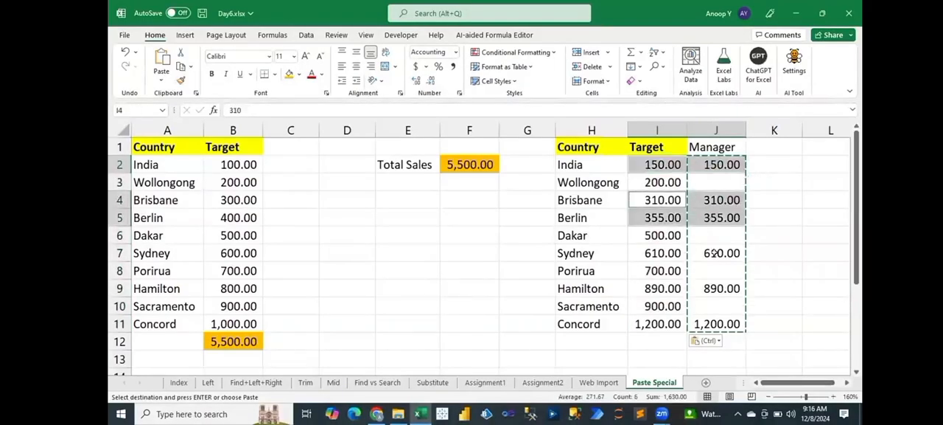
pyautogui.keyDown('ctrl'); pyautogui.moveTo(680, 285); pyautogui.dragTo(732, 286); pyautogui.keyUp('ctrl')
pyautogui.keyDown('ctrl'); pyautogui.moveTo(652, 325); pyautogui.dragTo(706, 326); pyautogui.keyUp('ctrl')
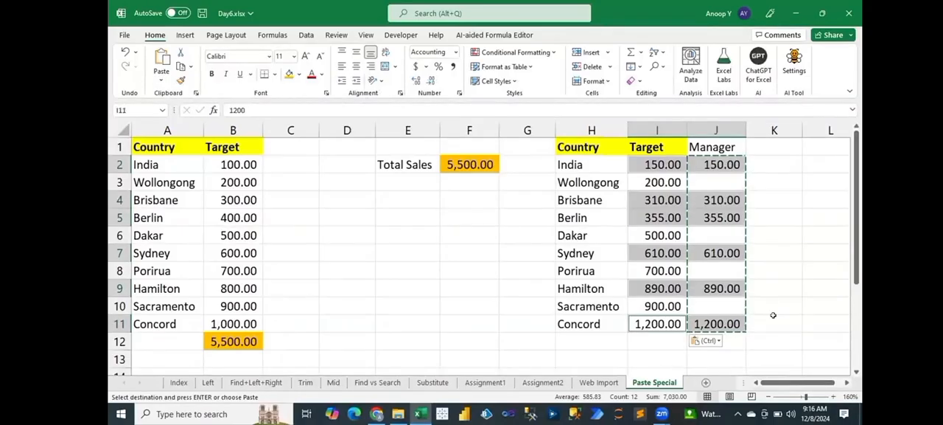
pyautogui.press('Escape')
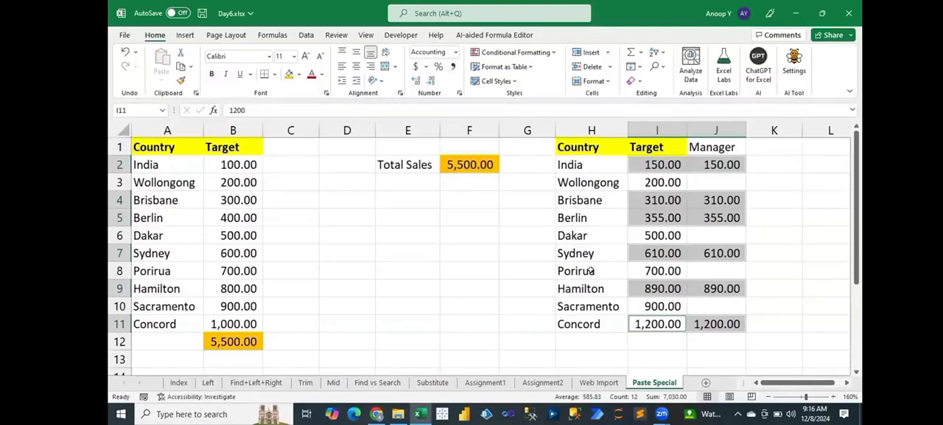
# Step: Copy the original Country and Target table A1:B11 and paste it at cell L1
pyautogui.click(164, 146)
pyautogui.moveTo(234, 306); pyautogui.dragTo(237, 323)
pyautogui.hotkey('ctrl', 'c')
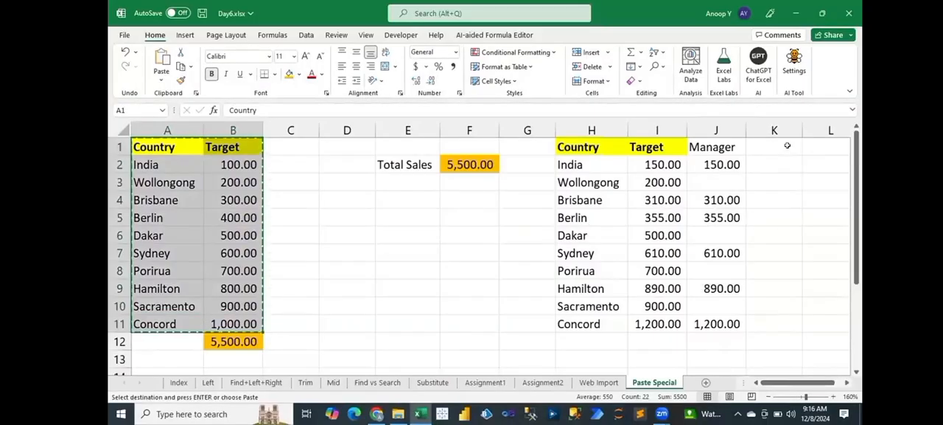
pyautogui.click(836, 146)
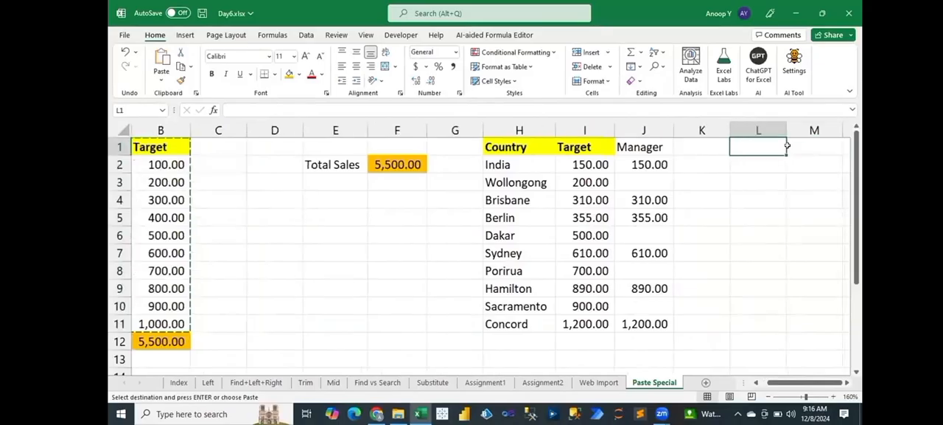
pyautogui.hotkey('ctrl', 'v')
# Step: AutoFit the widths of columns M and L to the pasted table
pyautogui.click(788, 147)
pyautogui.hscroll(3, 787, 146)
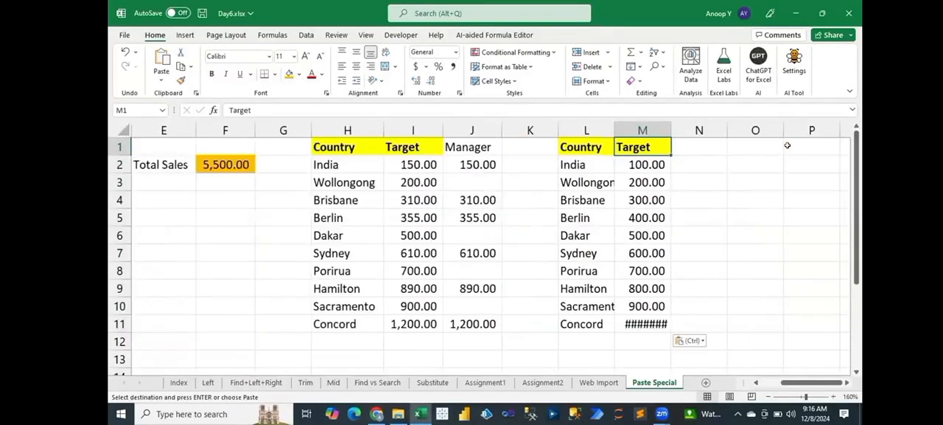
pyautogui.hotkey('ctrl', 'shift', 'Down')
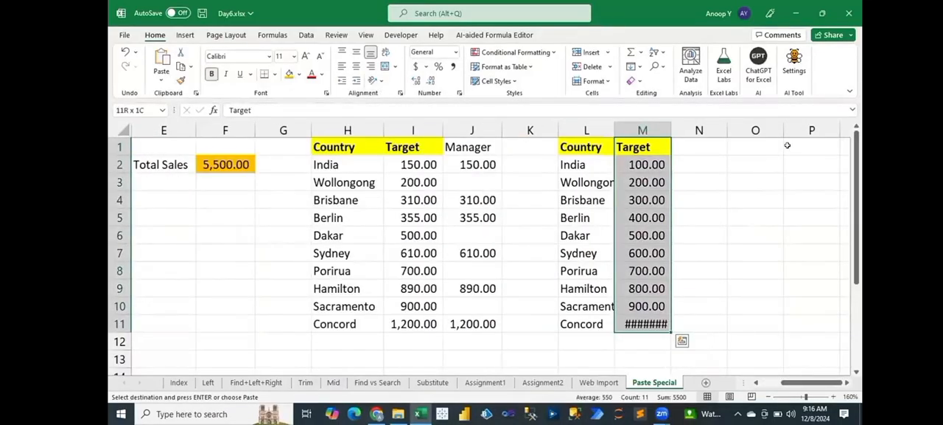
pyautogui.hotkey('alt', 'h')
pyautogui.press('o')
pyautogui.press('i')
pyautogui.press('Right')
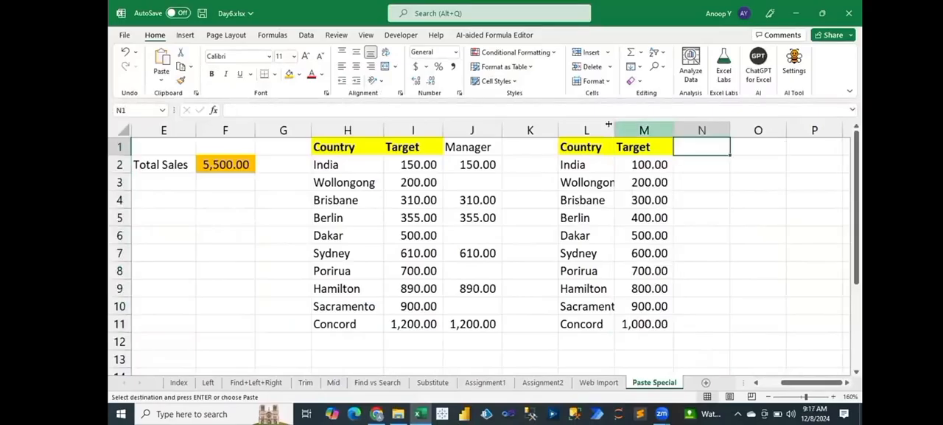
pyautogui.doubleClick(613, 125)
# Step: Enter the value 2 in cell O2 beside the pasted table
pyautogui.click(758, 167)
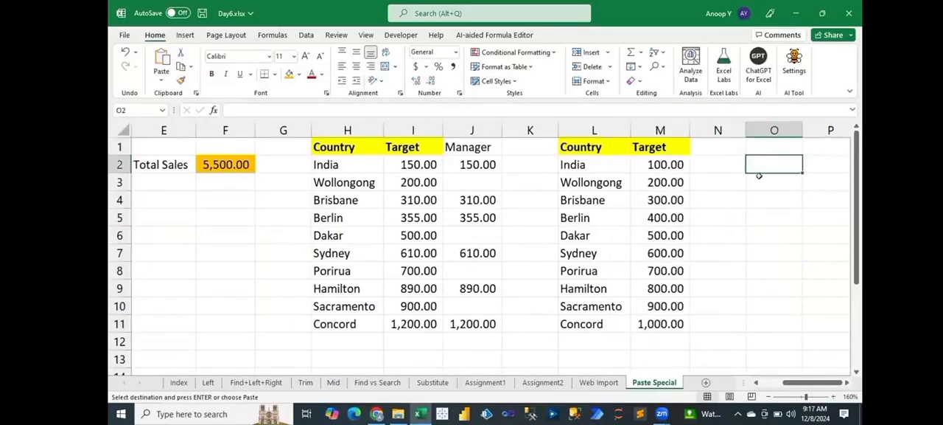
pyautogui.write('2')
pyautogui.press('Return')
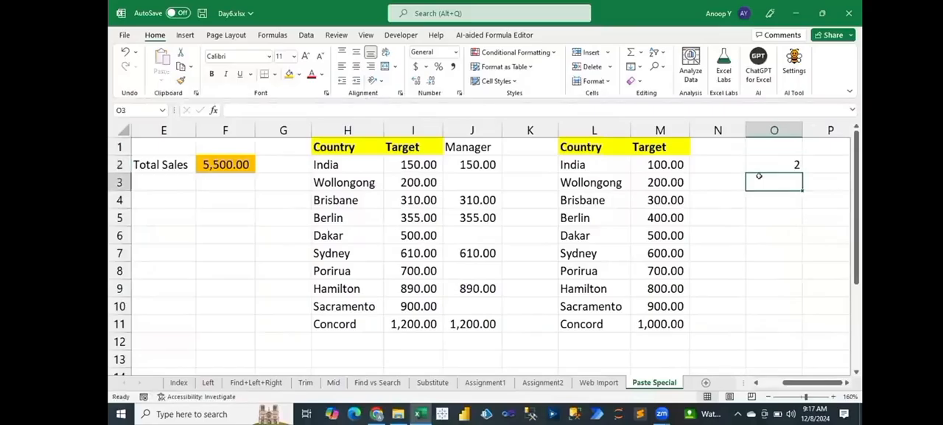
# Step: Multiply the targets in M2:M11 by the value in O2 using Paste Special with the Multiply operation, and clear cell O2
pyautogui.moveTo(575, 165); pyautogui.dragTo(666, 164)
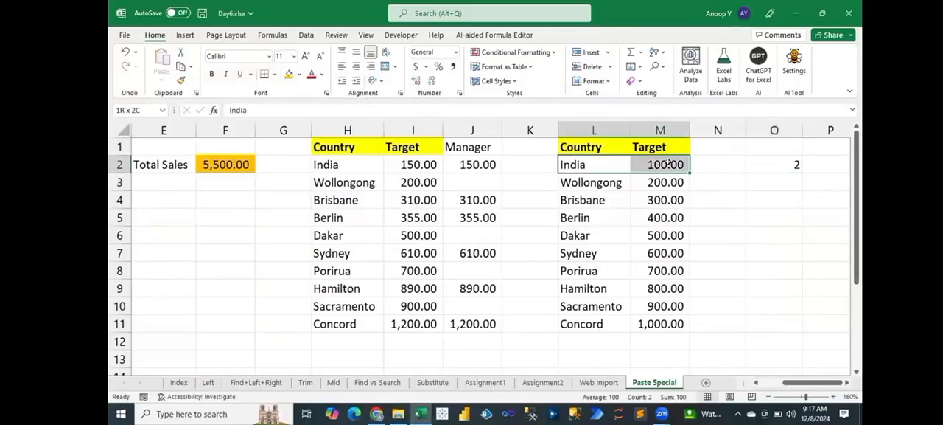
pyautogui.moveTo(589, 182); pyautogui.dragTo(662, 182)
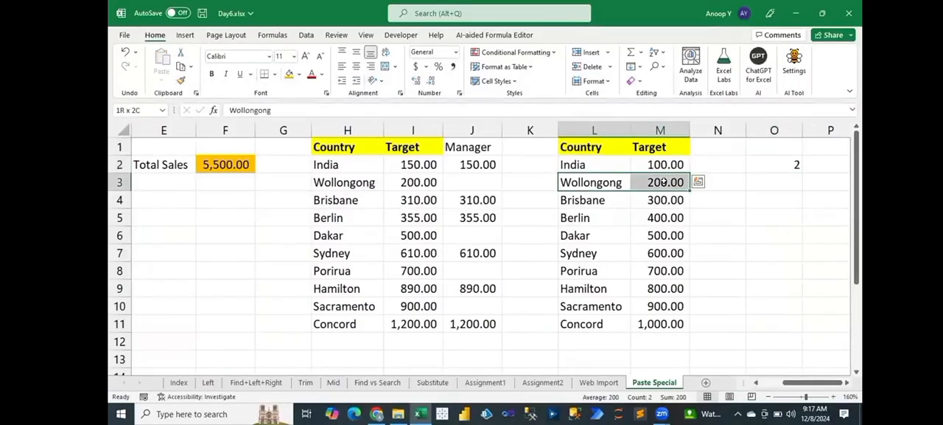
pyautogui.moveTo(589, 200); pyautogui.dragTo(661, 200)
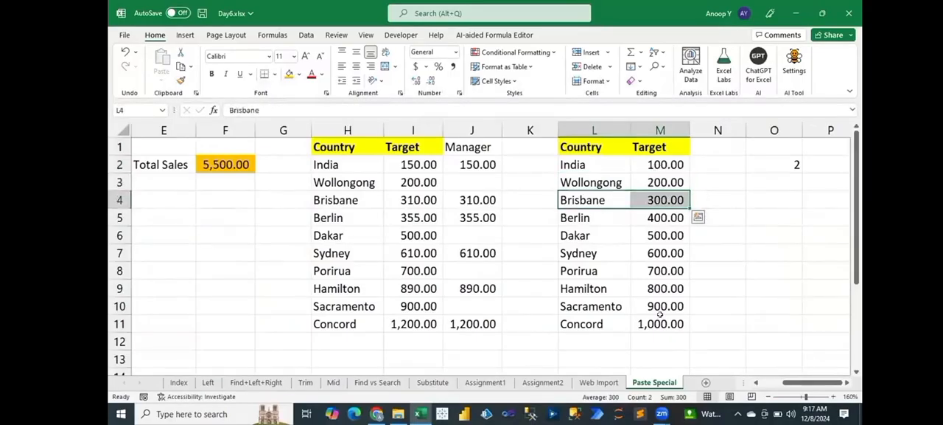
pyautogui.moveTo(661, 165); pyautogui.dragTo(660, 321)
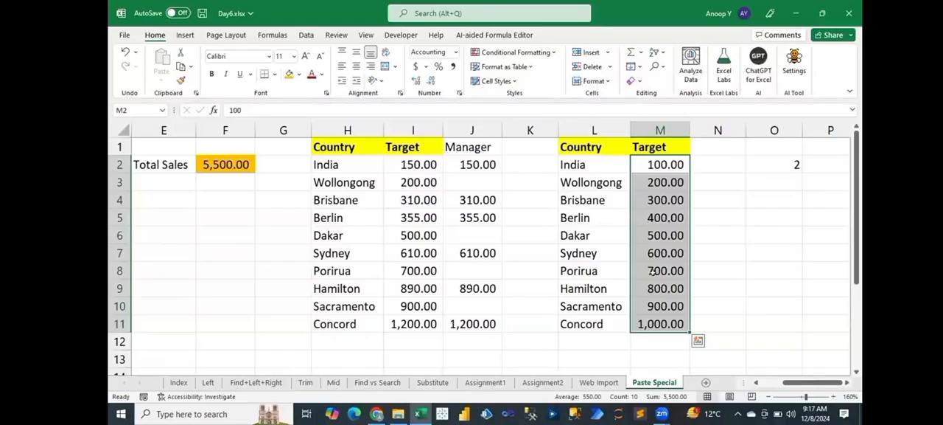
pyautogui.click(768, 172)
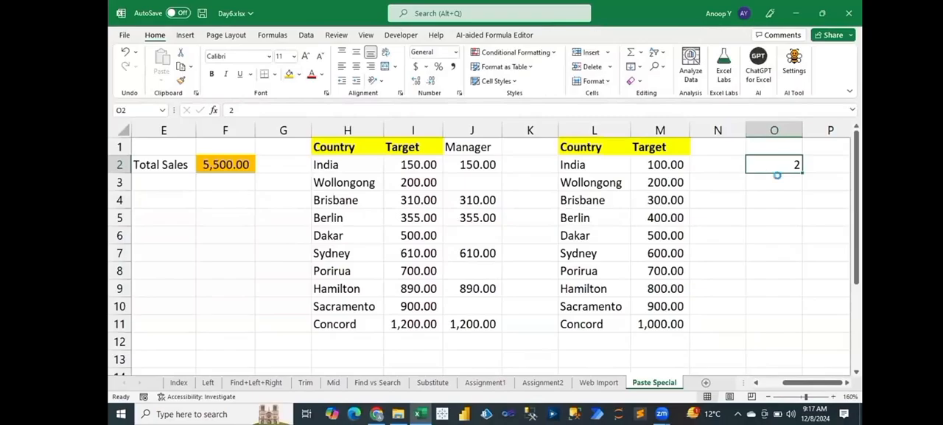
pyautogui.hotkey('ctrl', 'c')
pyautogui.moveTo(662, 164); pyautogui.dragTo(724, 316)
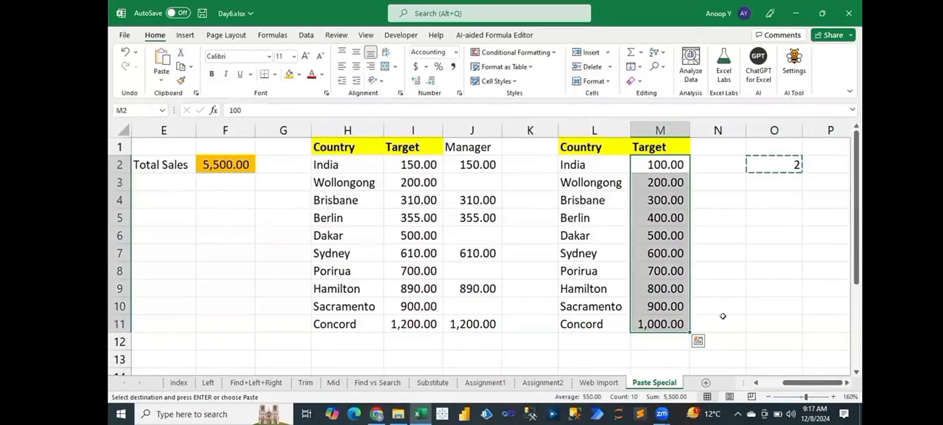
pyautogui.hotkey('ctrl', 'alt', 'v')
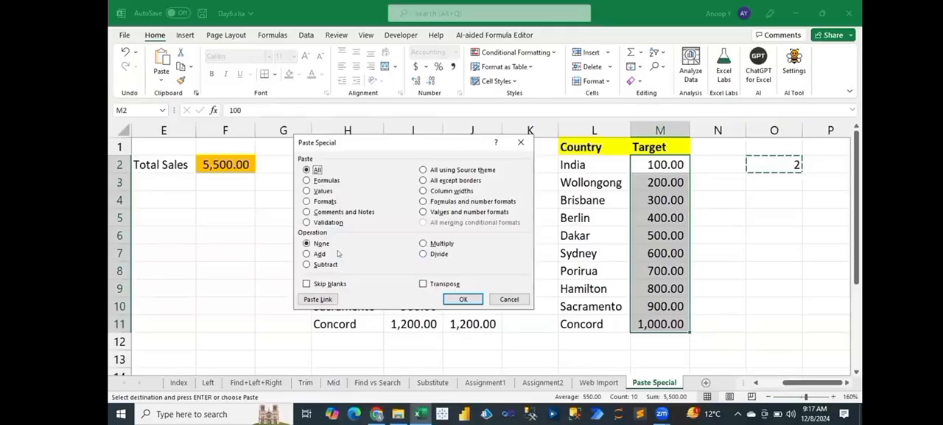
pyautogui.click(432, 244)
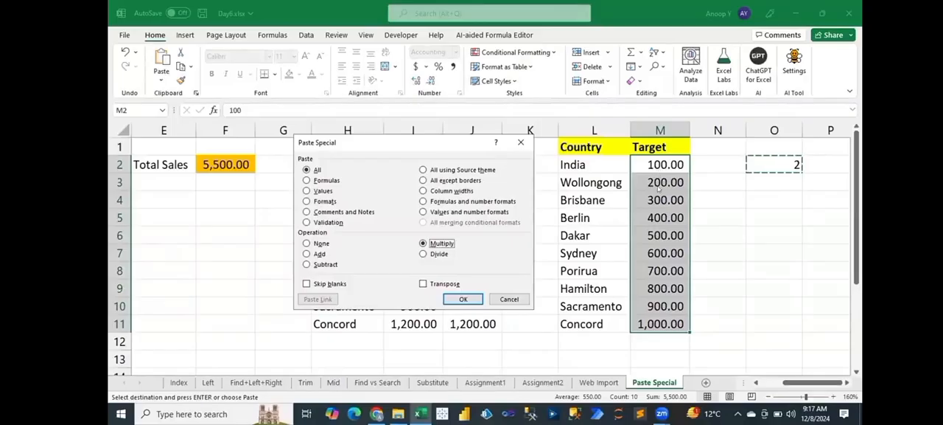
pyautogui.click(465, 298)
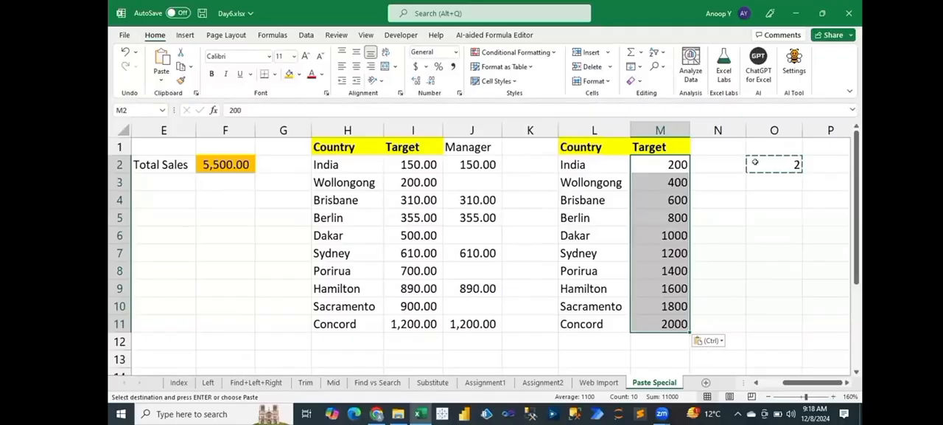
pyautogui.click(752, 159)
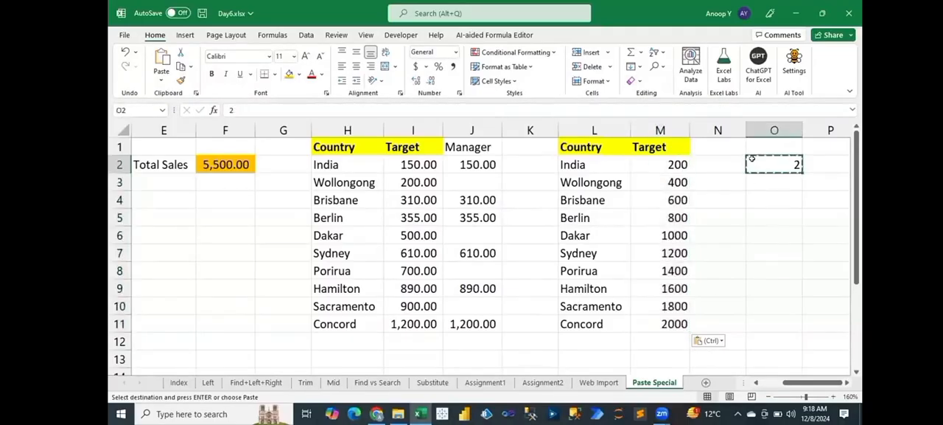
pyautogui.press('Delete')
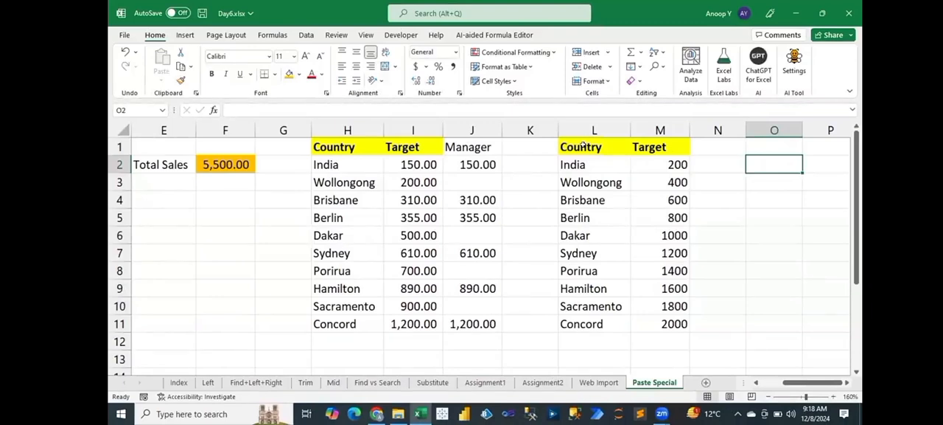
# Step: Copy the Country and Target table L1:M11 and paste it transposed at cell L13 using Paste Special
pyautogui.moveTo(583, 145); pyautogui.dragTo(659, 322)
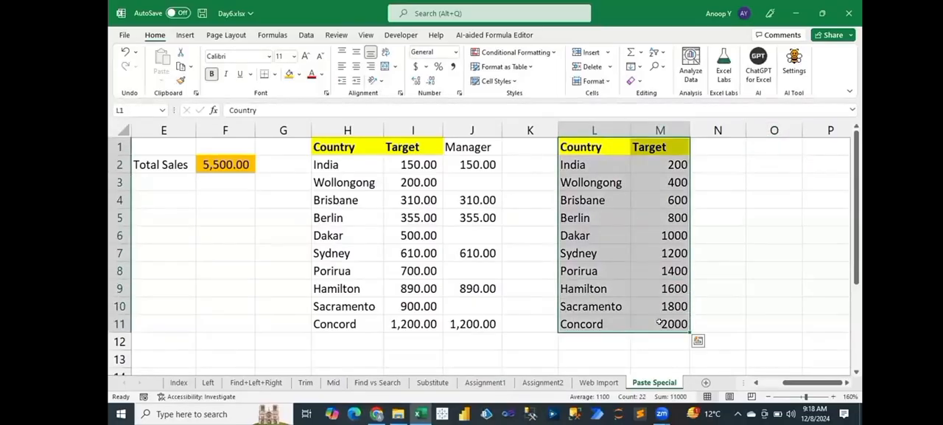
pyautogui.hotkey('ctrl', 'c')
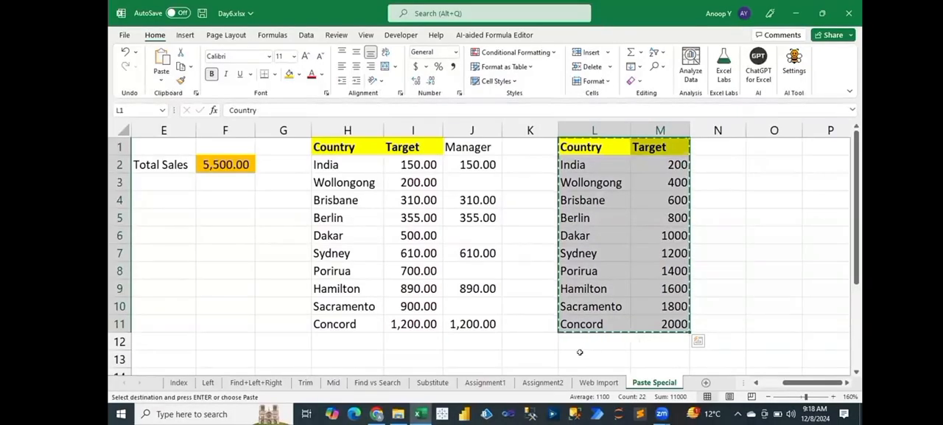
pyautogui.click(580, 352)
pyautogui.scroll(-1, 580, 351)
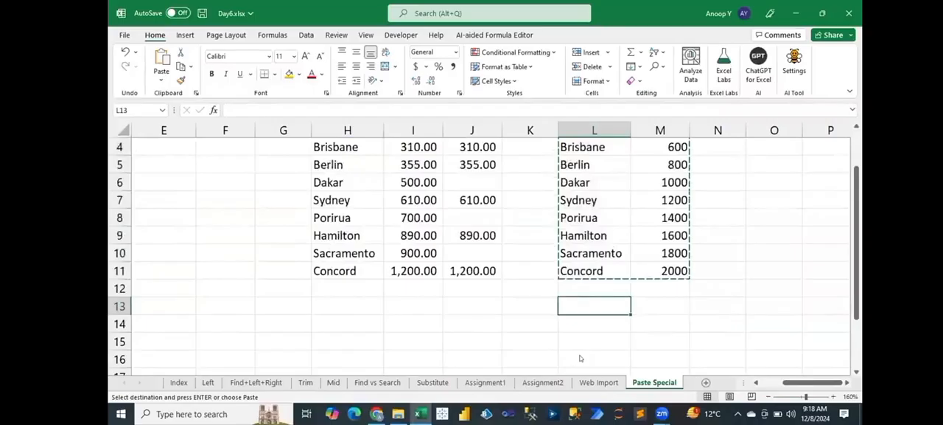
pyautogui.press('alt')
pyautogui.press('e')
pyautogui.press('s')
pyautogui.click(426, 284)
pyautogui.click(463, 299)
# Step: AutoFit the widths of columns L to V to fit both the transposed table and the vertical table above it
pyautogui.press('Right')
pyautogui.press('Right')
pyautogui.press('Right')
pyautogui.press('Right')
pyautogui.press('Right')
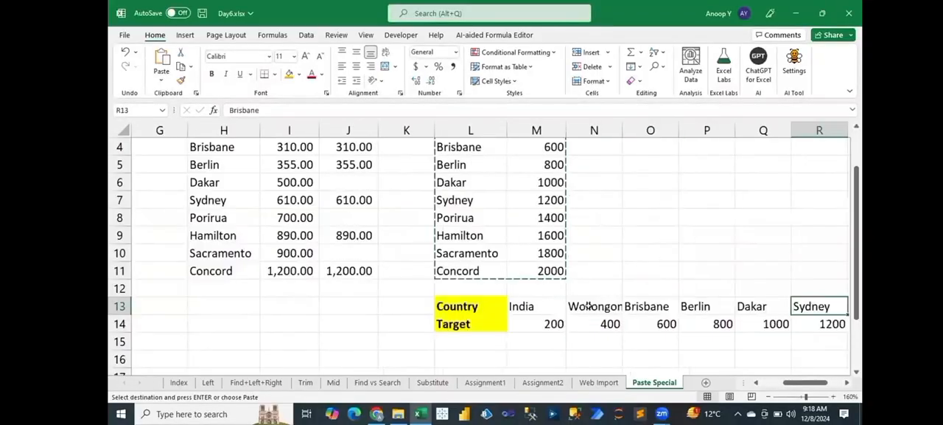
pyautogui.press('Right')
pyautogui.press('Right')
pyautogui.press('Right')
pyautogui.press('Right')
pyautogui.press('Right')
pyautogui.press('Left')
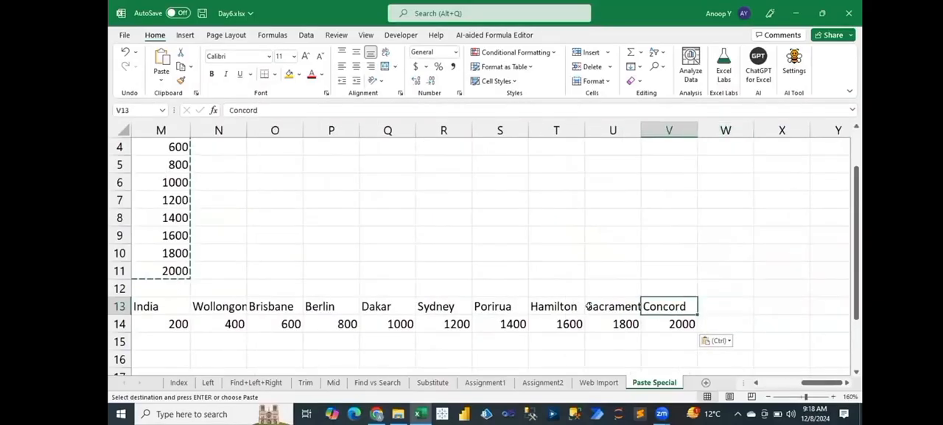
pyautogui.hotkey('ctrl', 'shift', 'Left')
pyautogui.hotkey('shift', 'Down')
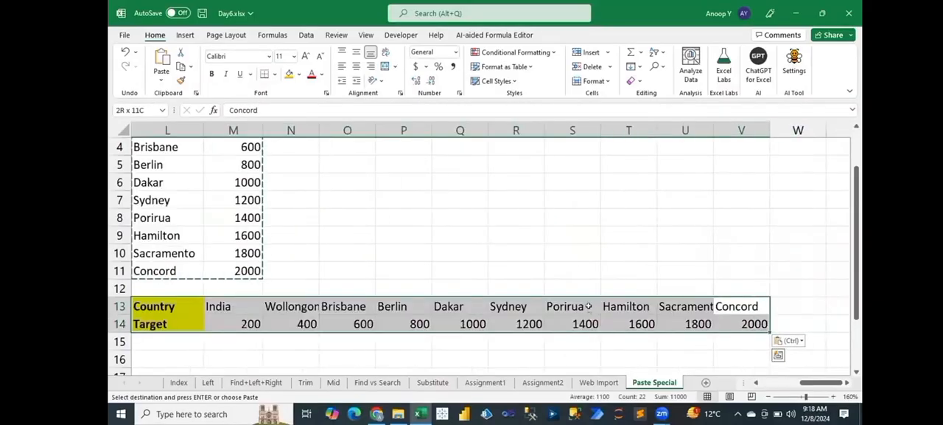
pyautogui.hotkey('alt', 'h')
pyautogui.press('o')
pyautogui.press('i')
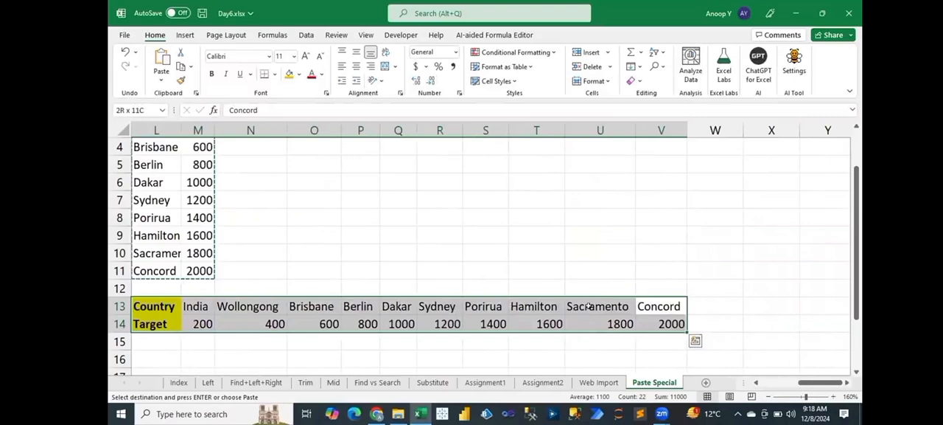
pyautogui.hotkey('ctrl', 'a')
pyautogui.hotkey('alt', 'h')
pyautogui.press('o')
pyautogui.press('i')
# Step: Copy the horizontal table L13:V14 and paste it transposed back into a vertical layout at cell O1
pyautogui.press('Down')
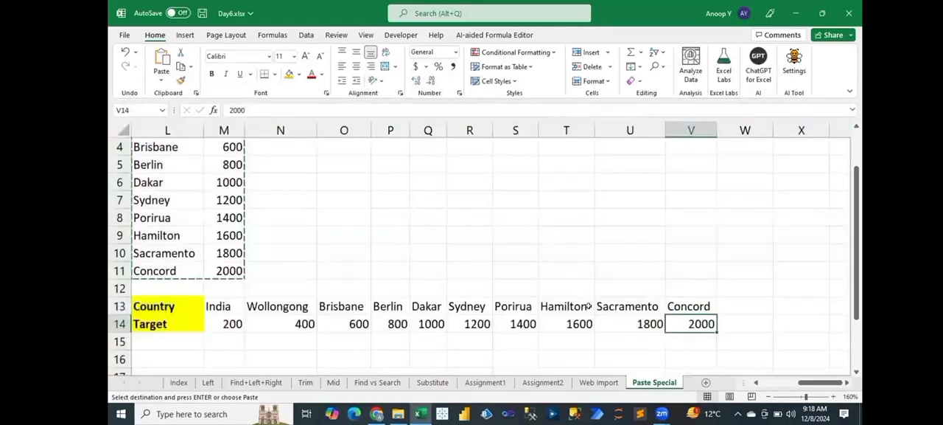
pyautogui.press('Up')
pyautogui.hotkey('ctrl', 'shift', 'Left')
pyautogui.hotkey('shift', 'Down')
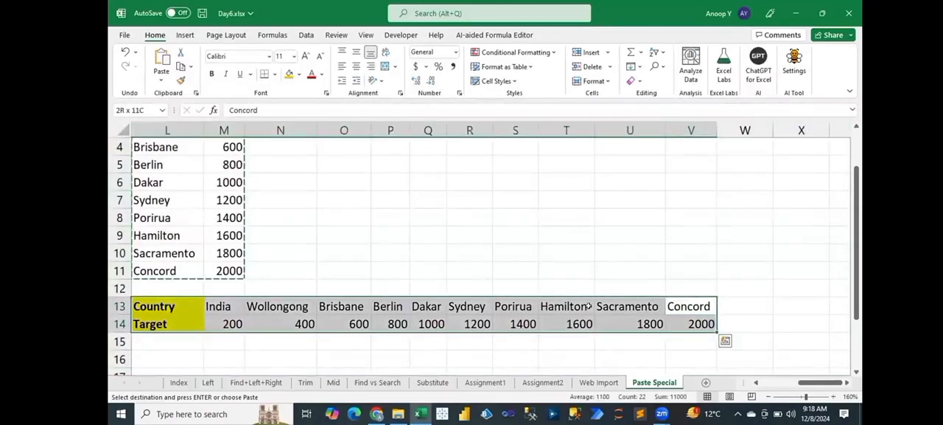
pyautogui.hotkey('ctrl', 'c')
pyautogui.hotkey('ctrl', 'Up')
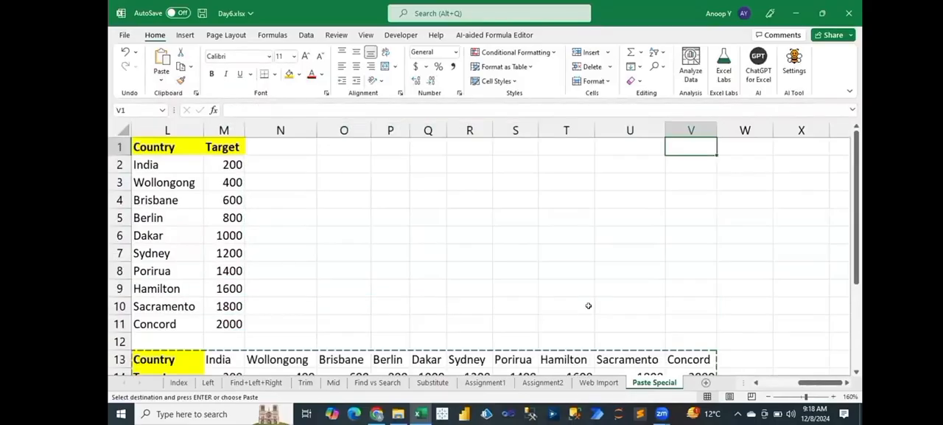
pyautogui.press('Left')
pyautogui.press('Left')
pyautogui.press('Left')
pyautogui.press('Left')
pyautogui.press('Left')
pyautogui.press('Left')
pyautogui.press('Left')
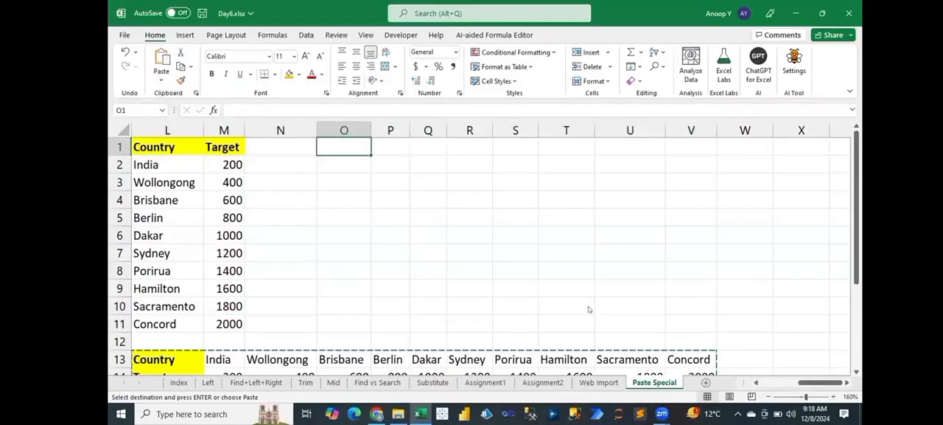
pyautogui.hotkey('ctrl', 'alt', 'v')
pyautogui.press('e')
pyautogui.press('Return')
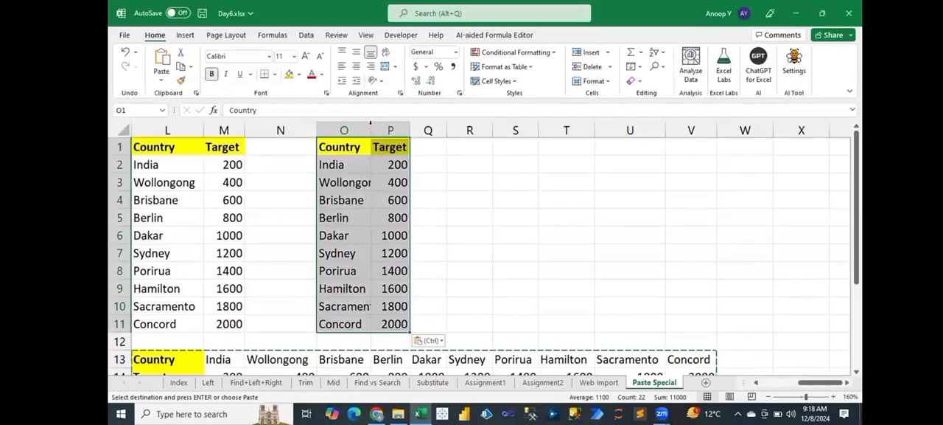
# Step: AutoFit columns O and P to the newly pasted table and clear the copy marker
pyautogui.doubleClick(410, 129)
pyautogui.doubleClick(424, 130)
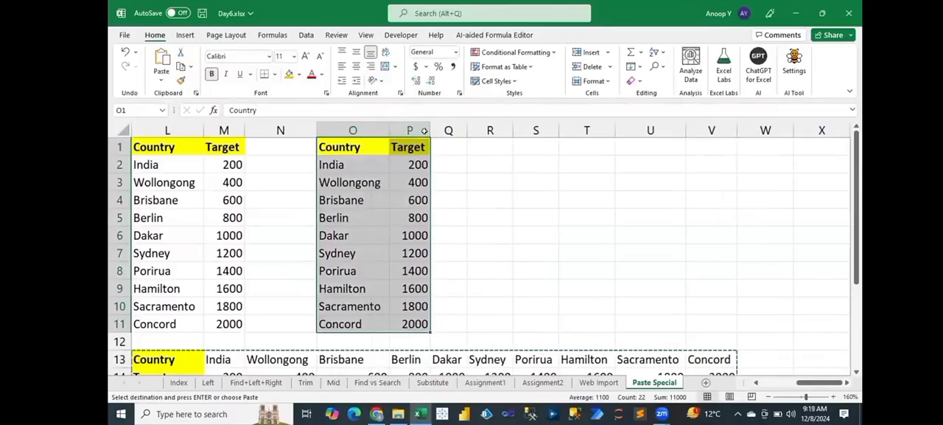
pyautogui.click(452, 177)
pyautogui.press('Escape')
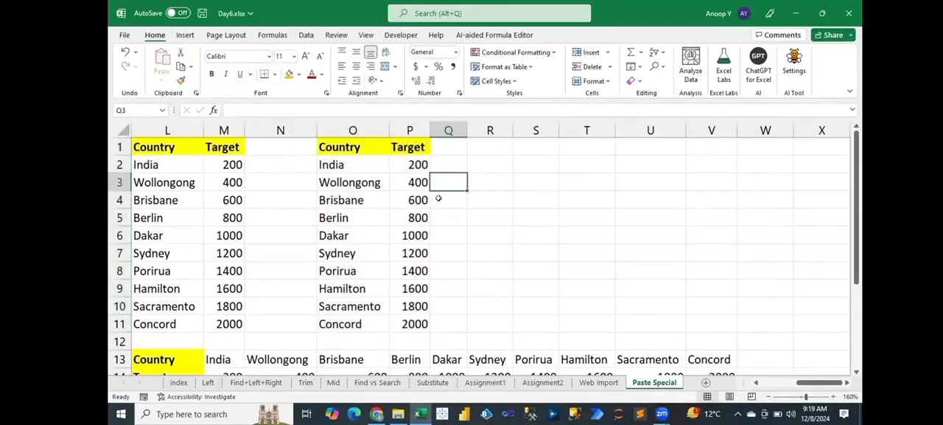
pyautogui.click(439, 199)
pyautogui.press('Left')
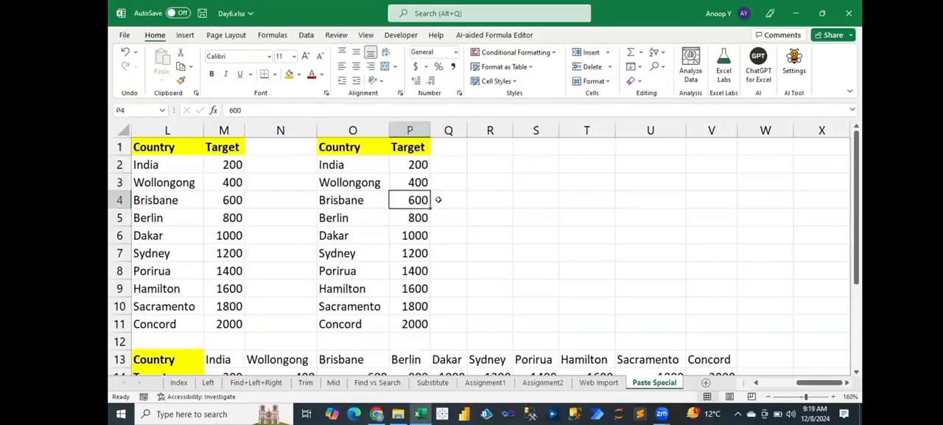
pyautogui.press('Home')
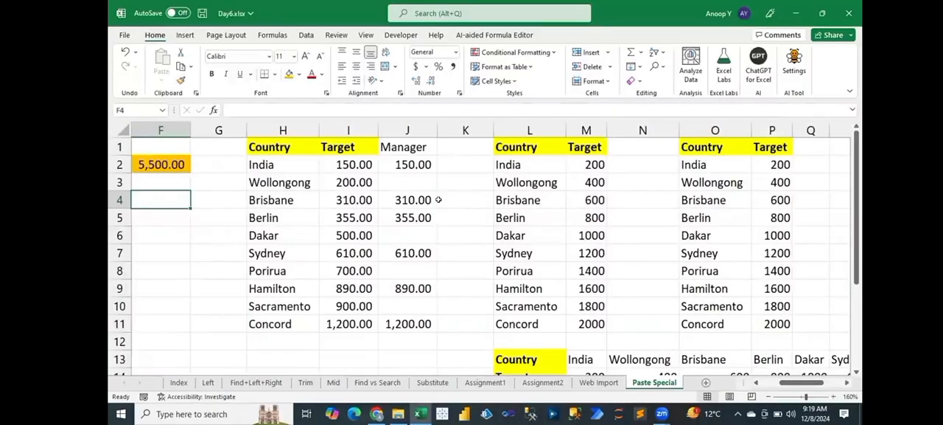
pyautogui.press('Left')
pyautogui.press('Left')
pyautogui.press('Left')
pyautogui.press('Left')
pyautogui.press('Left')
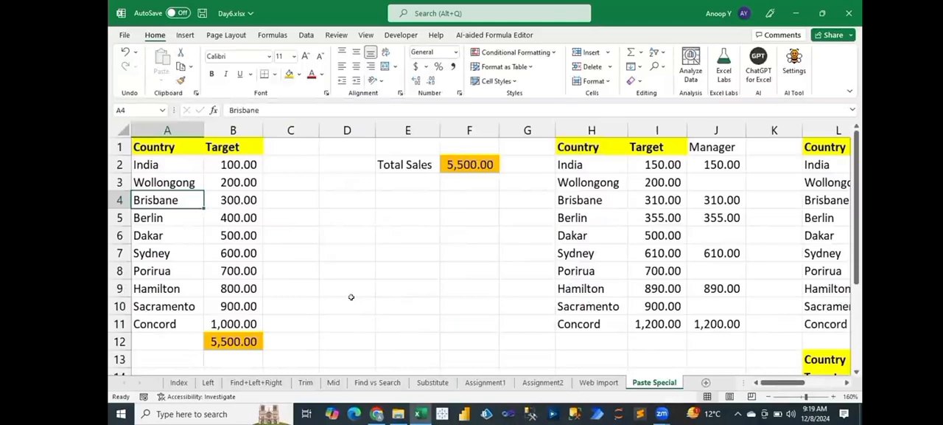
pyautogui.hotkey('ctrl', 'c')
pyautogui.hotkey('ctrl', 'alt', 'v')
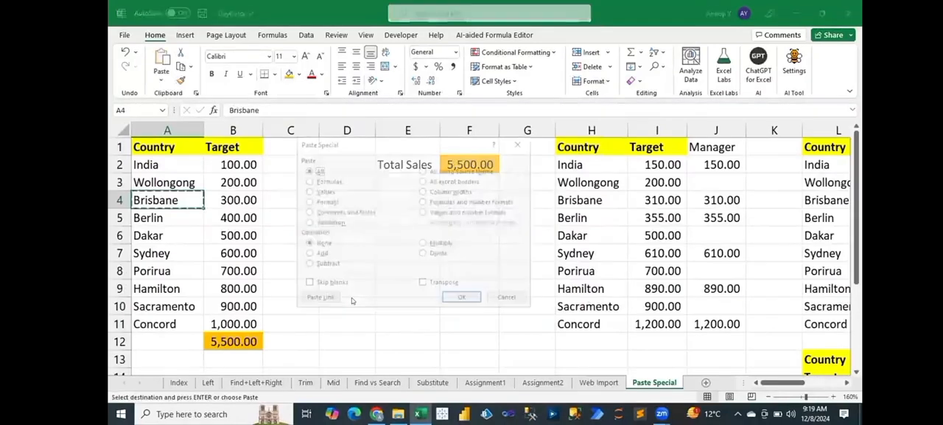
pyautogui.press('Escape')
pyautogui.press('Escape')
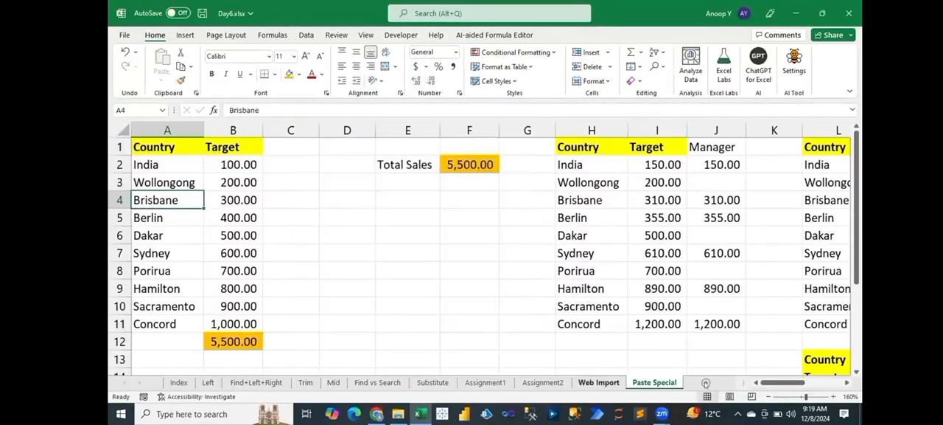
# Step: Add a new worksheet after the Paste Special sheet and name it PasteLink
pyautogui.click(714, 382)
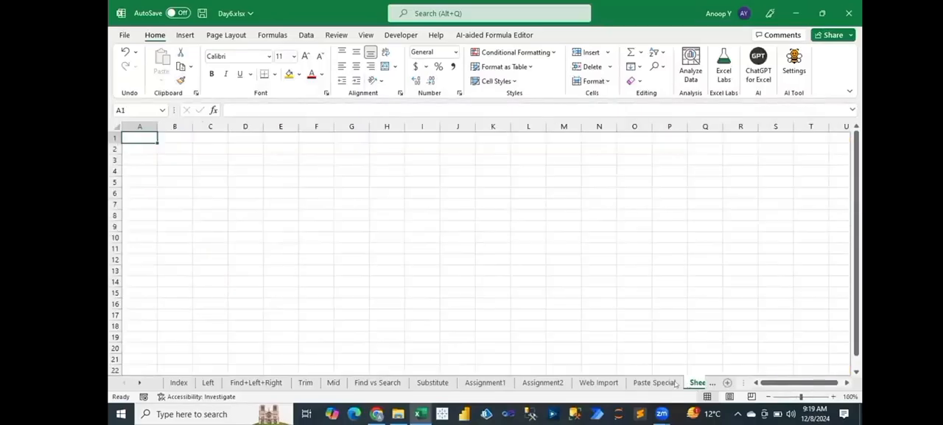
pyautogui.doubleClick(667, 381)
pyautogui.write('pa')
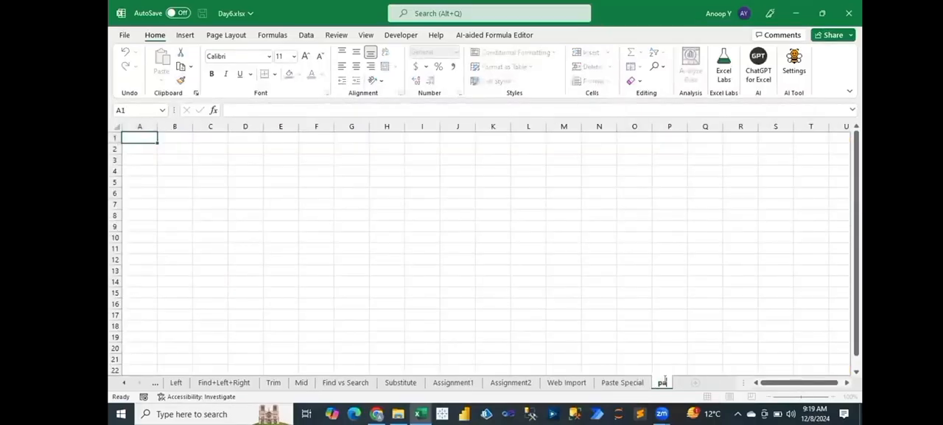
pyautogui.write('ste')
pyautogui.press('Return')
pyautogui.write('Link')
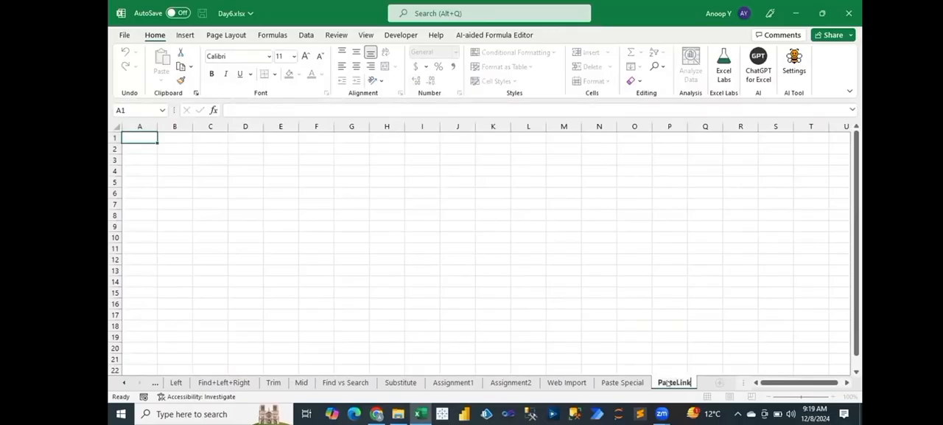
pyautogui.press('Return')
# Step: Copy the range A1:B11 from the Paste Special sheet and paste it as links at cell A1 of the PasteLink sheet
pyautogui.hotkey('ctrl', 'pageup')
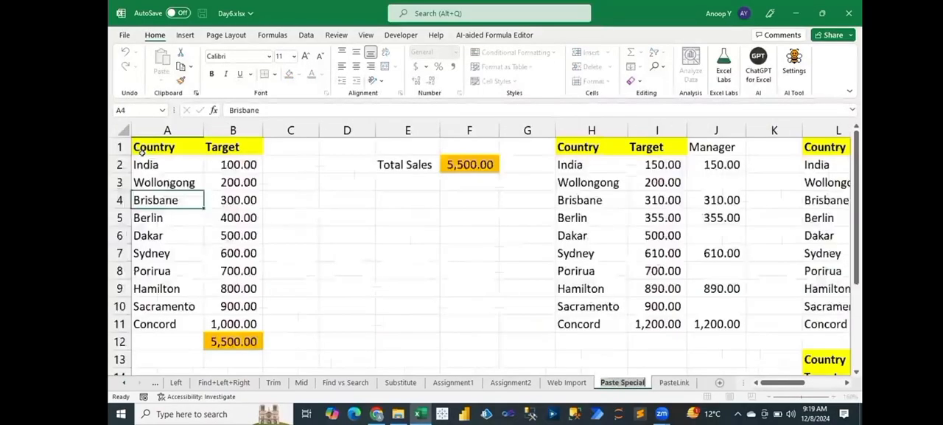
pyautogui.hotkey('ctrl', 'Home')
pyautogui.keyDown('shift'); pyautogui.click(230, 320); pyautogui.keyUp('shift')
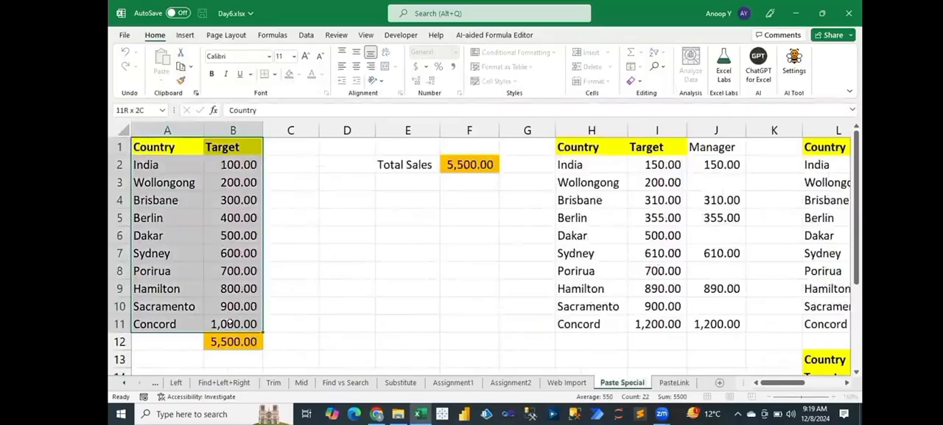
pyautogui.hotkey('ctrl', 'c')
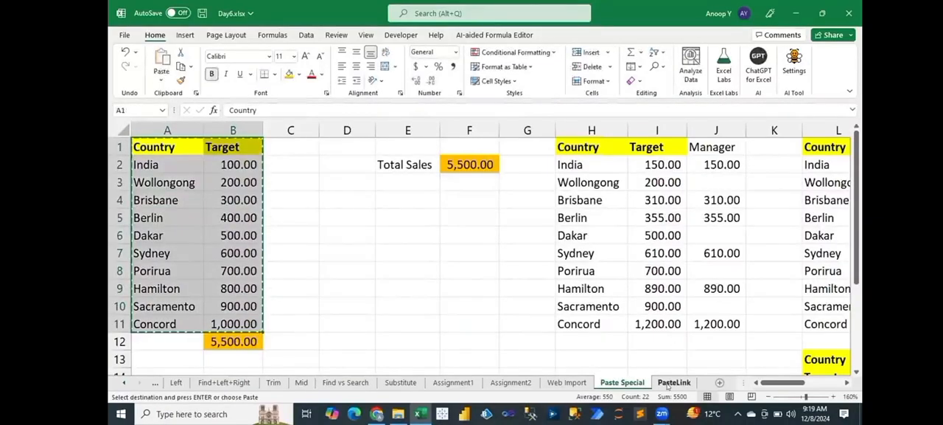
pyautogui.click(668, 384)
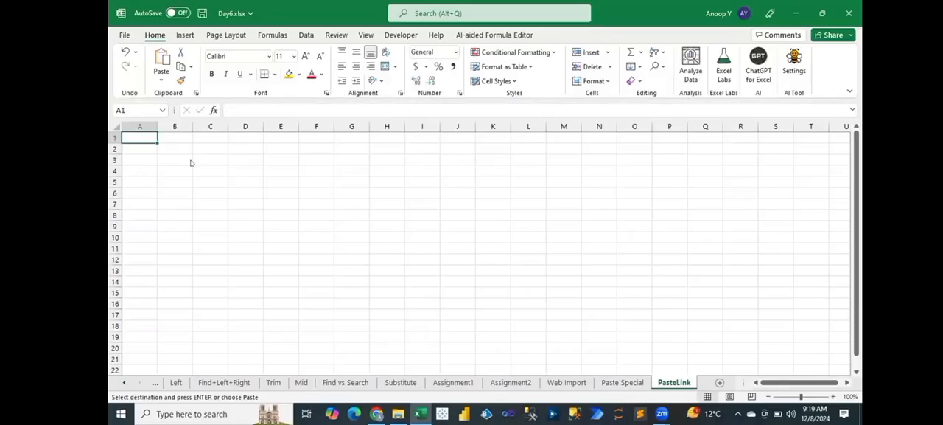
pyautogui.hotkey('ctrl', 'alt', 'v')
pyautogui.click(318, 299)
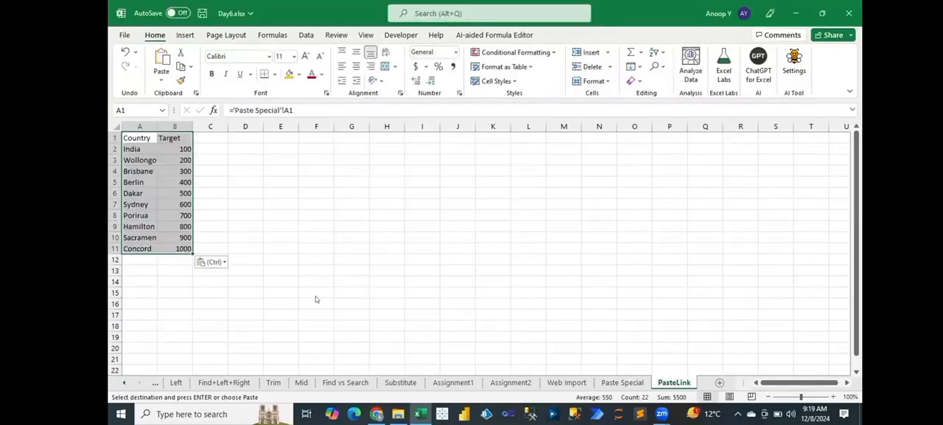
# Step: Paste only the formats of the copied source table onto the linked table in PasteLink
pyautogui.hotkey('ctrl', 'alt', 'v')
pyautogui.click(325, 202)
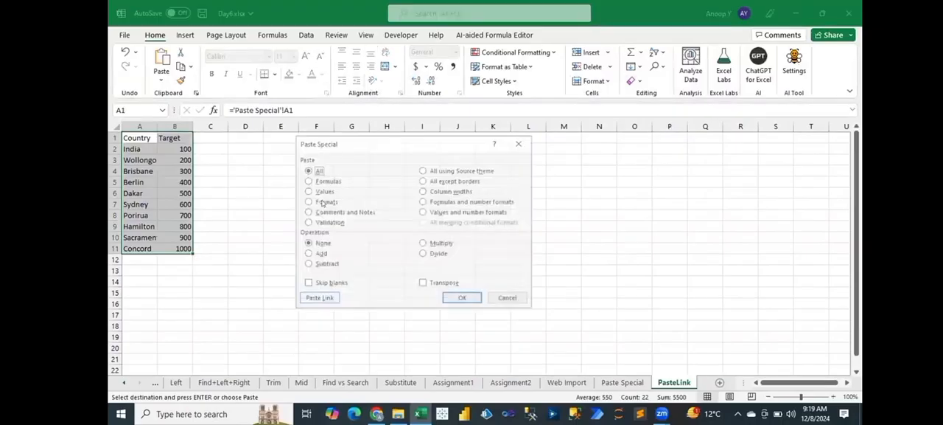
pyautogui.click(463, 298)
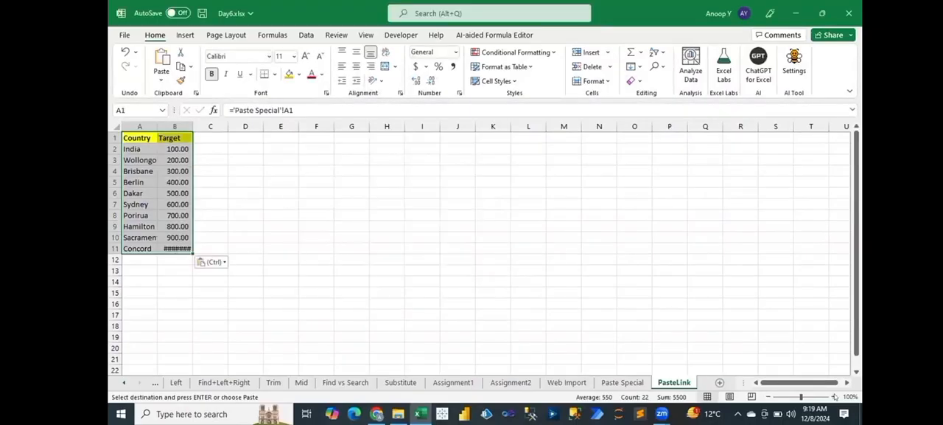
# Step: AutoFit columns A and B of the PasteLink sheet to the linked country and target values
pyautogui.click(834, 397)
pyautogui.click(834, 397)
pyautogui.click(835, 396)
pyautogui.click(834, 397)
pyautogui.click(835, 397)
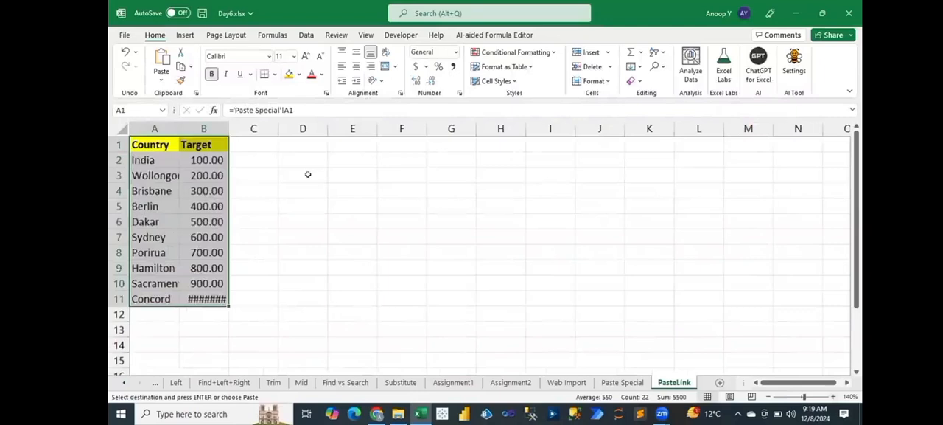
pyautogui.doubleClick(236, 131)
pyautogui.click(174, 145)
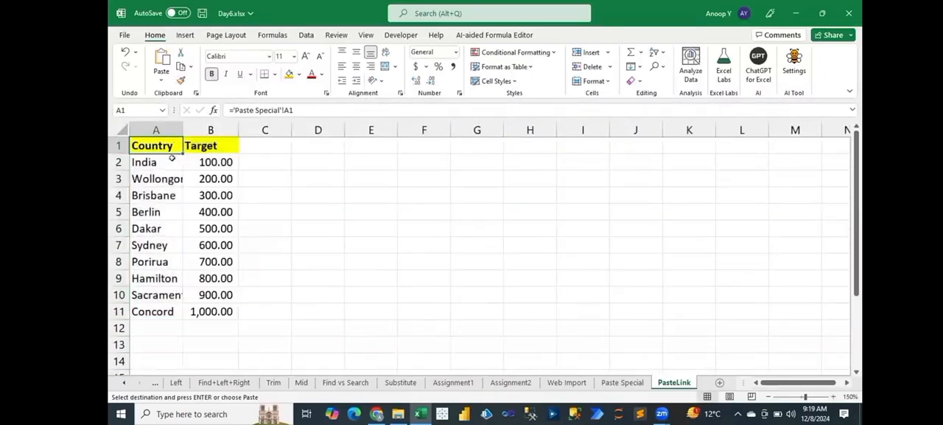
pyautogui.click(211, 196)
pyautogui.doubleClick(182, 127)
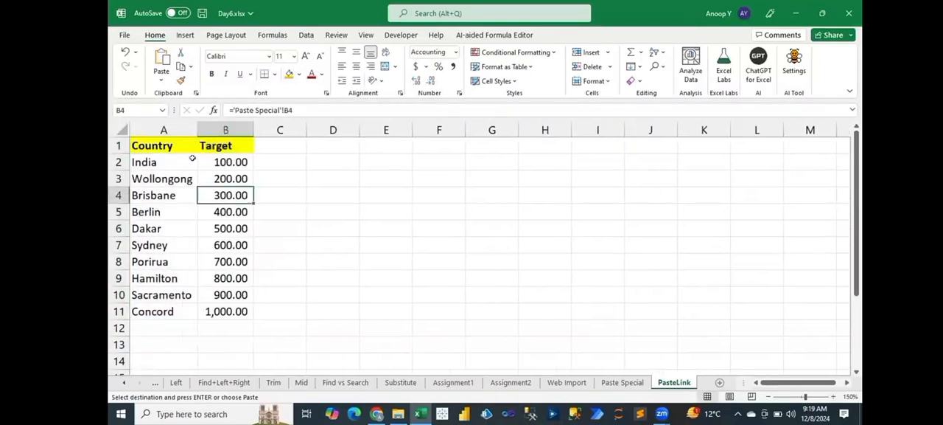
# Step: Examine the link formulas behind the country and target cells of the PasteLink table
pyautogui.click(227, 161)
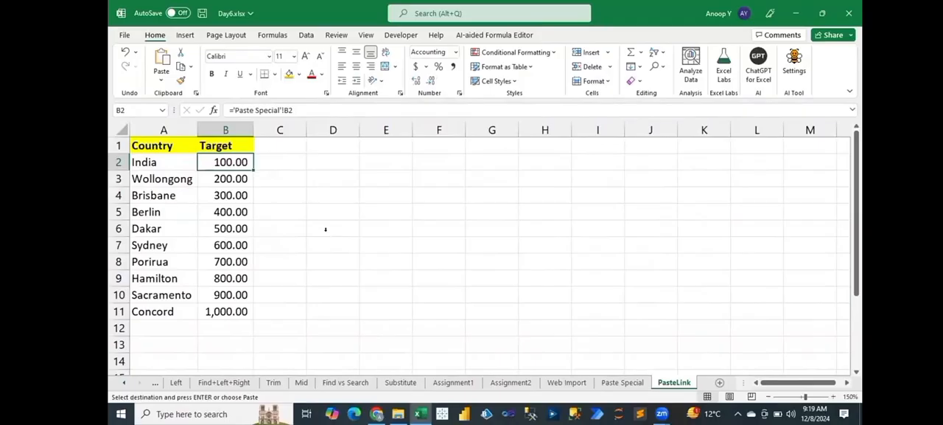
pyautogui.press('Down')
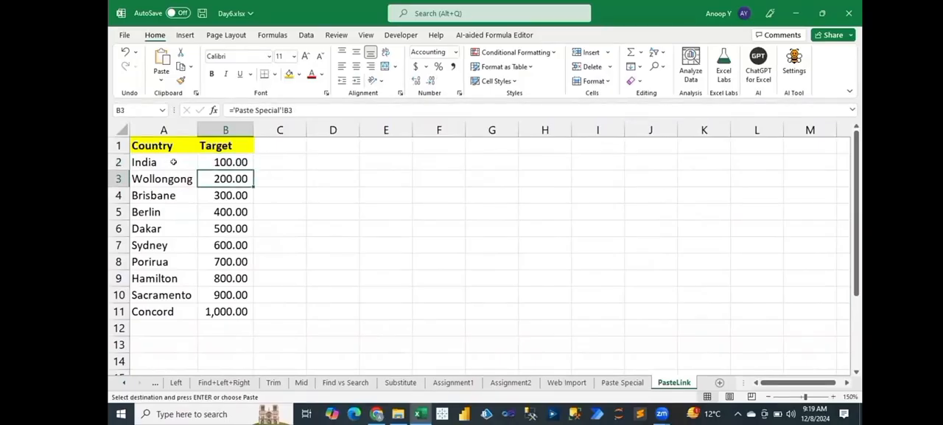
pyautogui.press('Up')
pyautogui.press('Left')
pyautogui.press('Down')
pyautogui.press('Down')
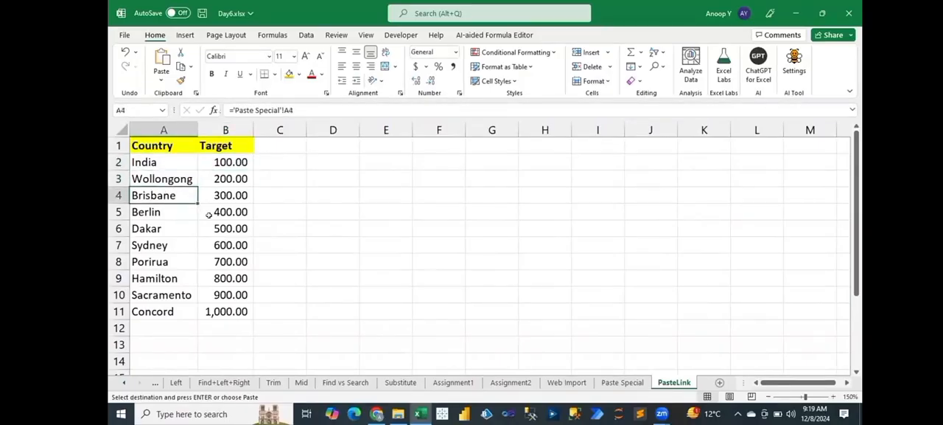
pyautogui.press('Down')
pyautogui.press('Down')
pyautogui.press('Right')
pyautogui.hotkey('ctrl', 'Up')
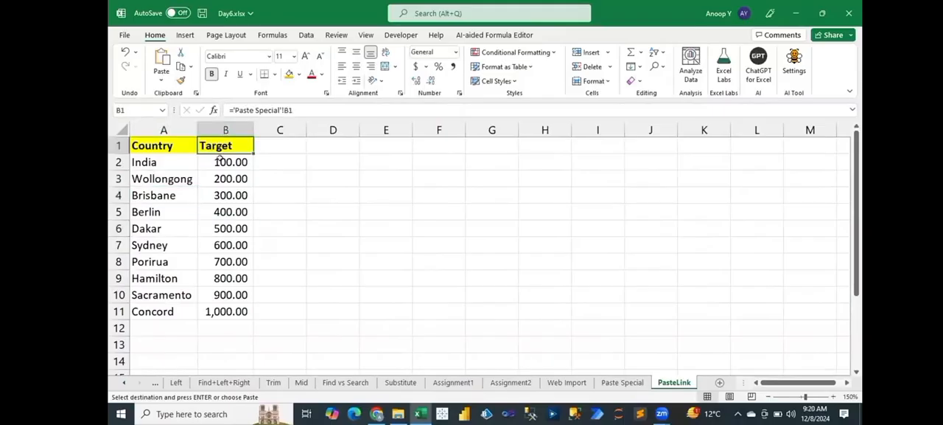
pyautogui.press('Down')
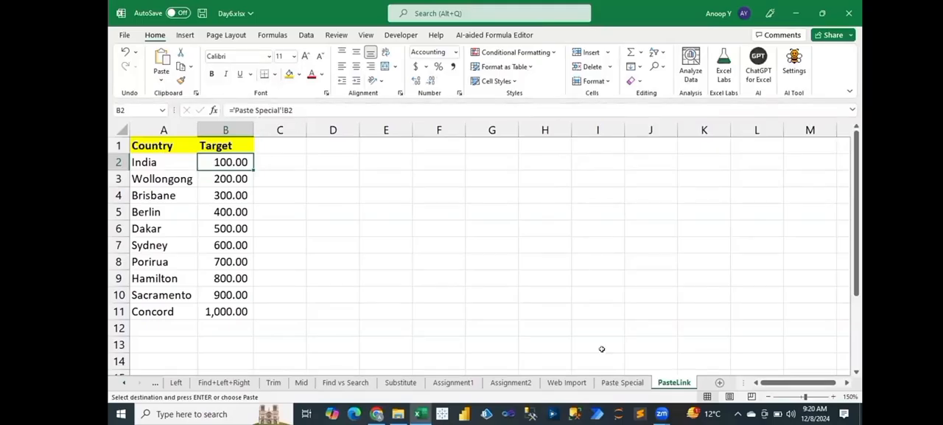
# Step: Set India's target in cell B2 of the Paste Special sheet to 120 and check the linked cell in PasteLink
pyautogui.click(618, 383)
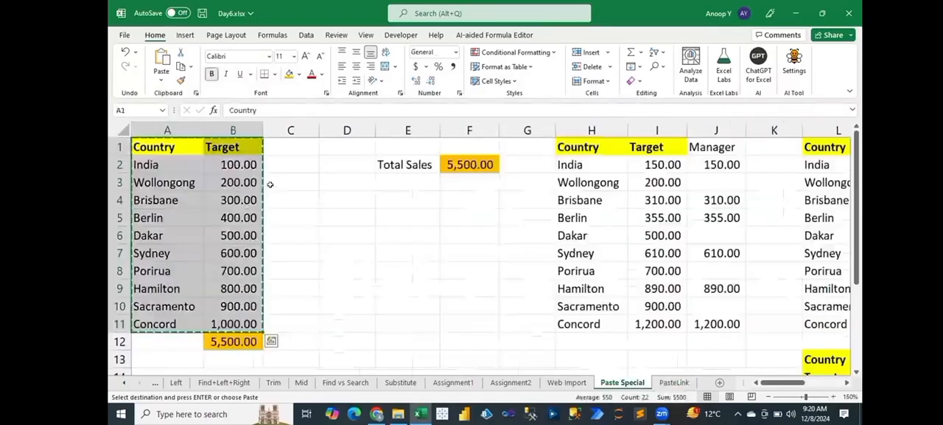
pyautogui.press('Escape')
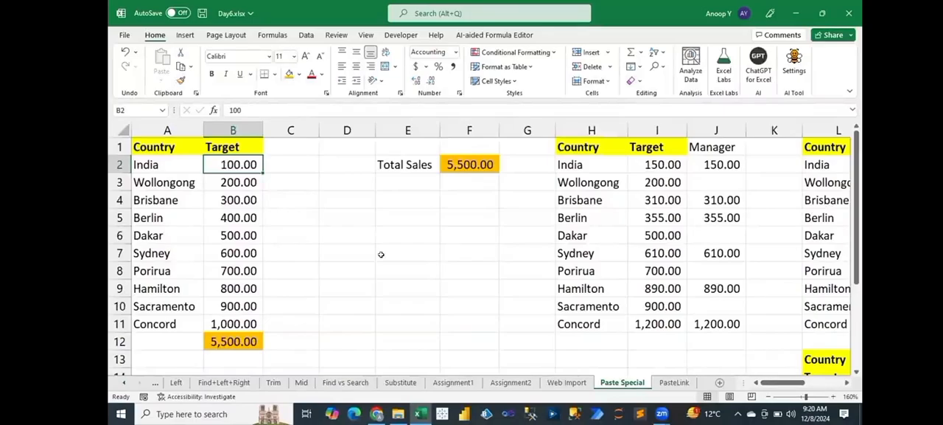
pyautogui.write('120')
pyautogui.press('Return')
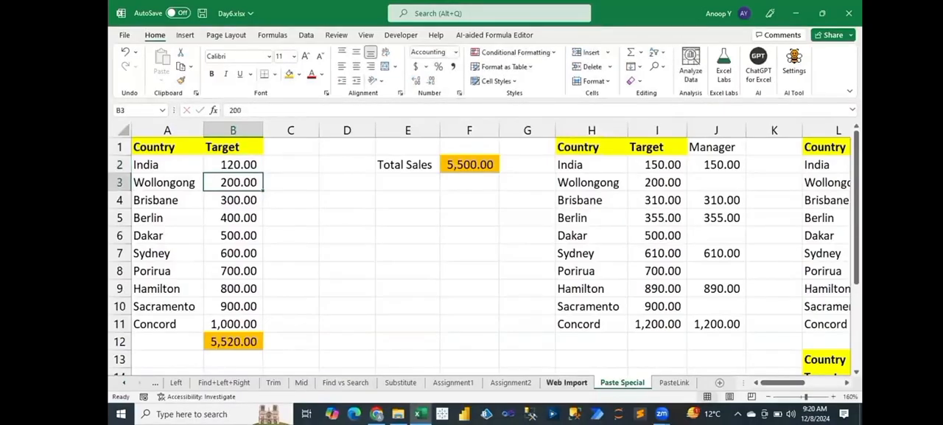
pyautogui.click(673, 381)
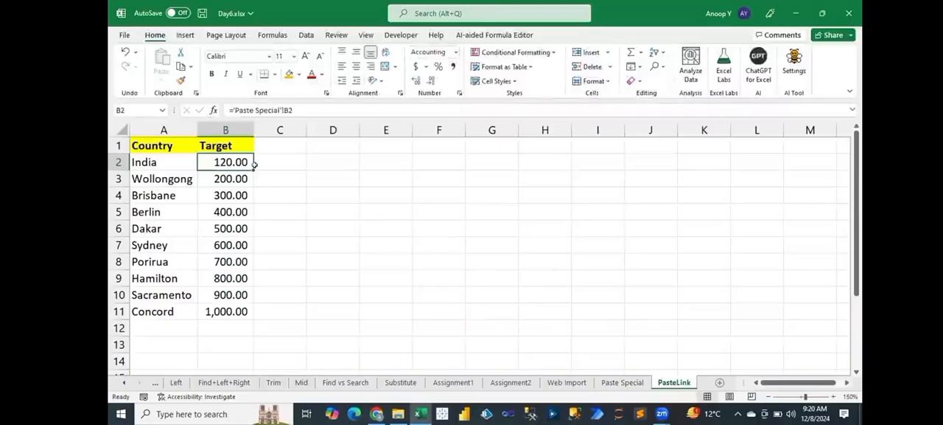
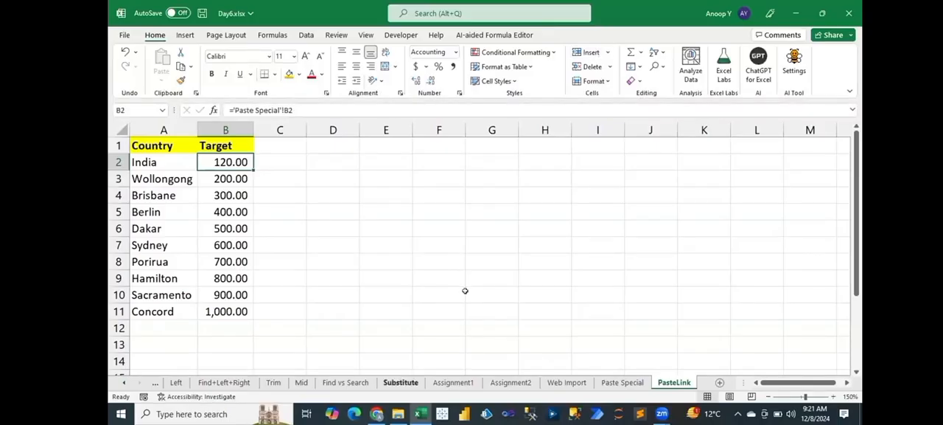
# Step: Save the Day6.xlsx workbook with the linked target table in PasteLink
pyautogui.click(465, 291)
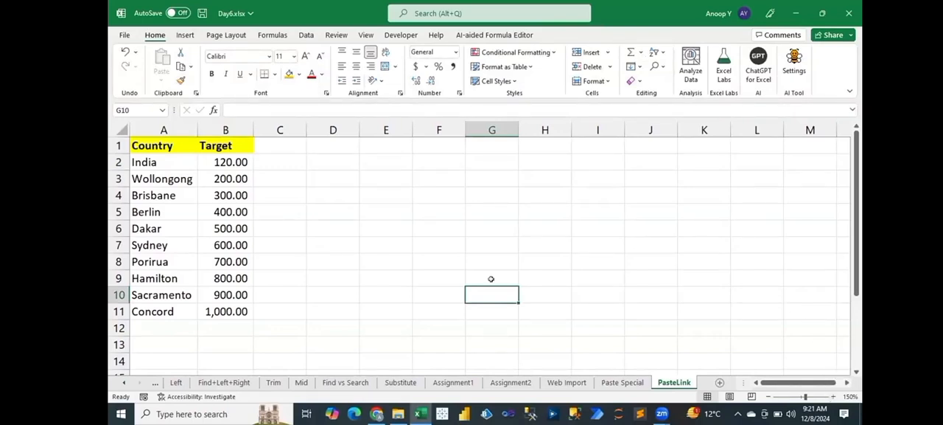
pyautogui.hotkey('ctrl', 's')
pyautogui.click(454, 287)
pyautogui.click(393, 199)
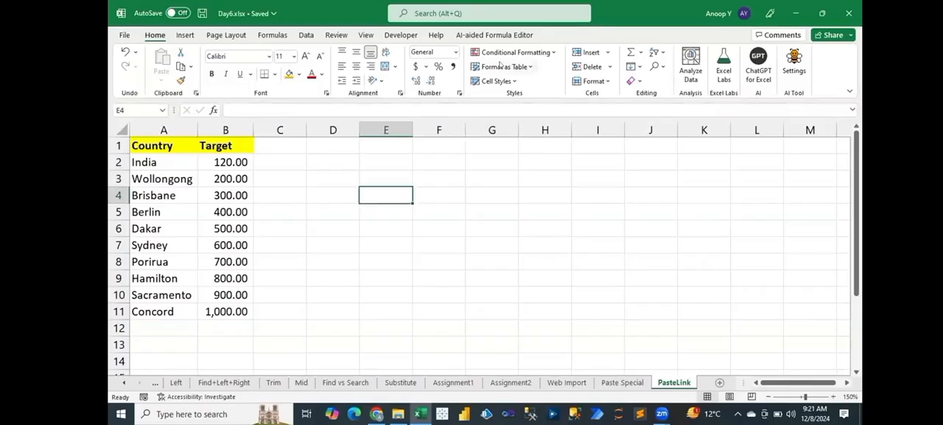
pyautogui.click(500, 65)
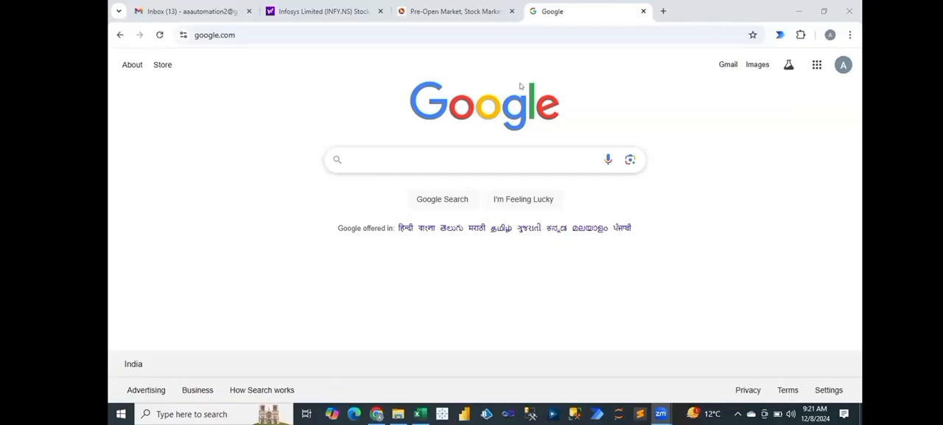
# Step: Search Google for "coachx" in the browser
pyautogui.click(416, 159)
pyautogui.write('coaxh')
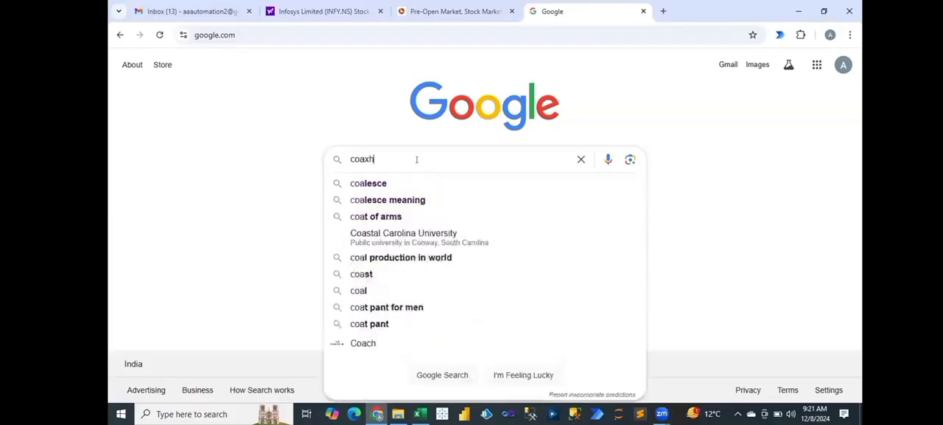
pyautogui.press('BackSpace')
pyautogui.press('BackSpace')
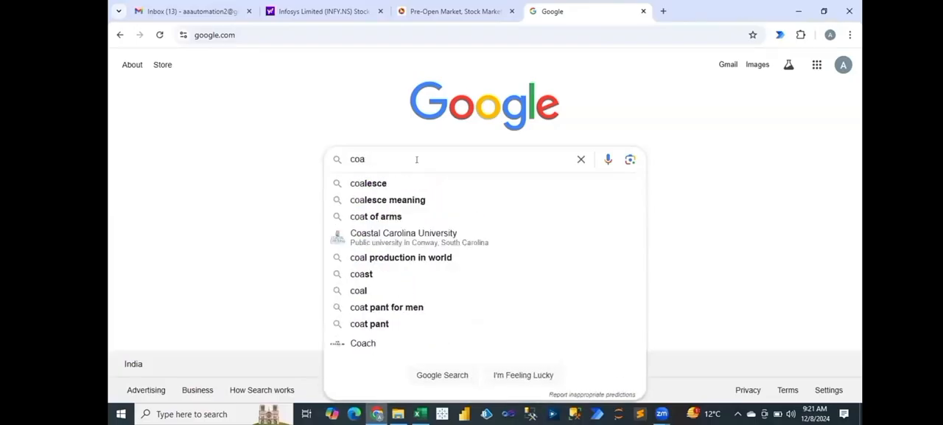
pyautogui.write('chx')
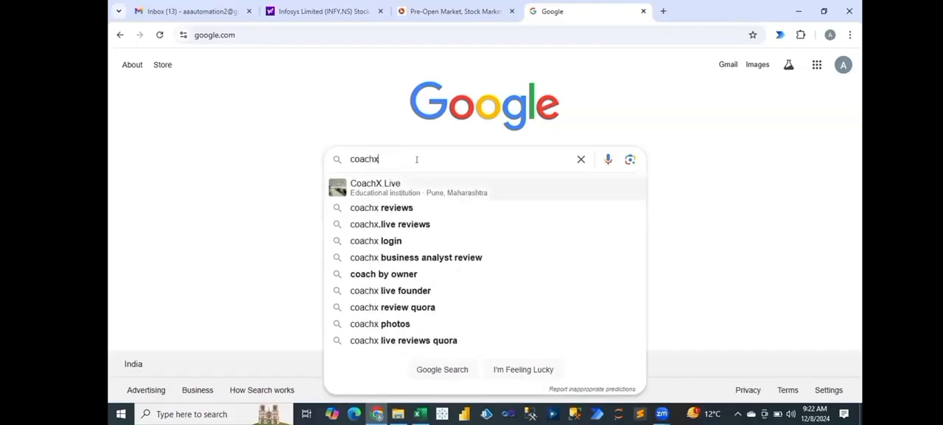
pyautogui.press('Return')
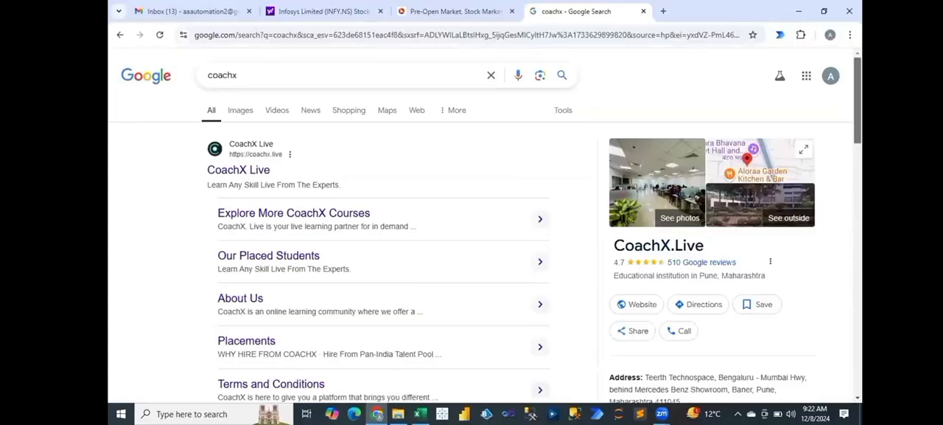
# Step: Open the Google review form for CoachX.Live, look at its rating and comment fields, and cancel it without posting
pyautogui.scroll(-5, 486, 227)
pyautogui.scroll(-2, 704, 224)
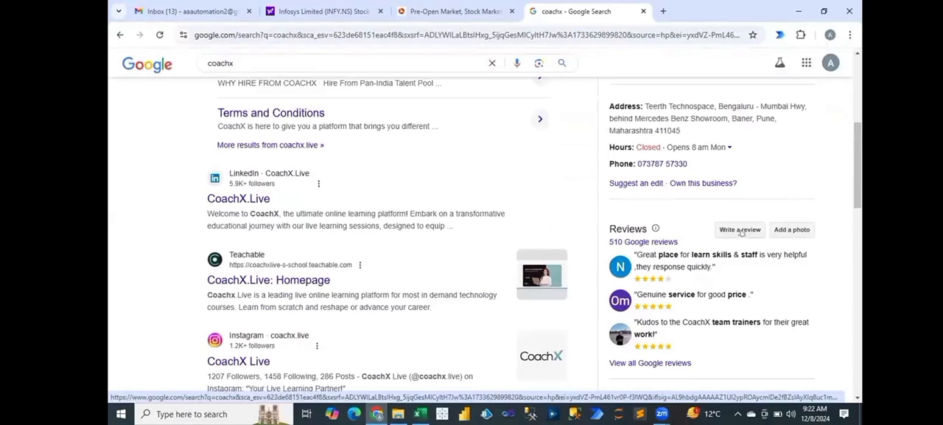
pyautogui.click(741, 231)
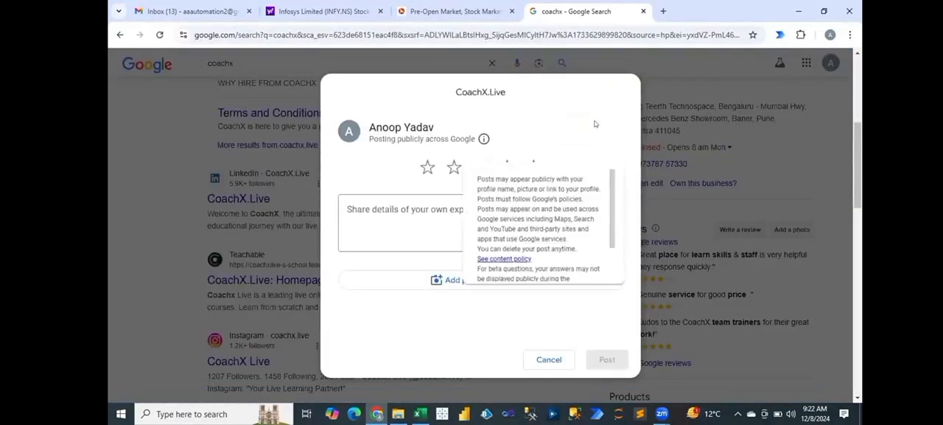
pyautogui.click(394, 209)
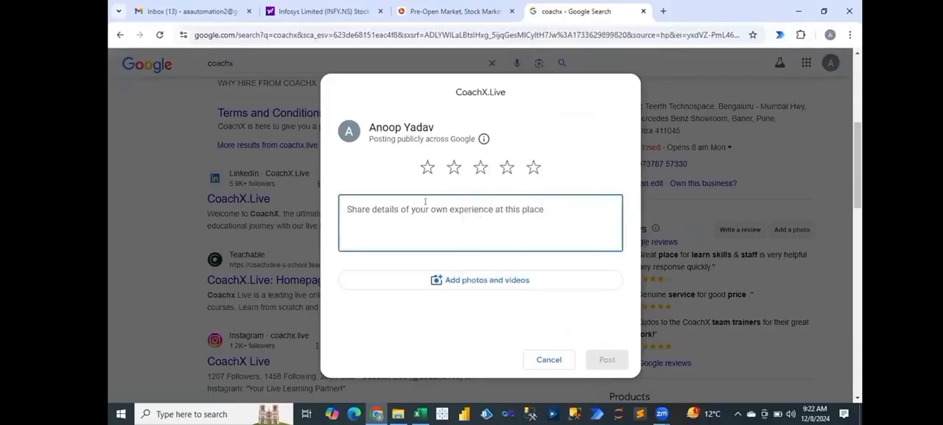
pyautogui.click(549, 359)
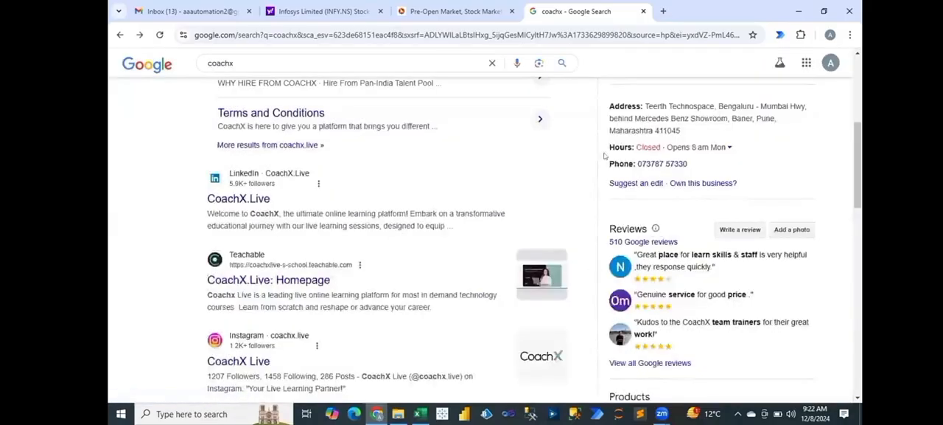
pyautogui.moveTo(858, 159); pyautogui.dragTo(858, 92)
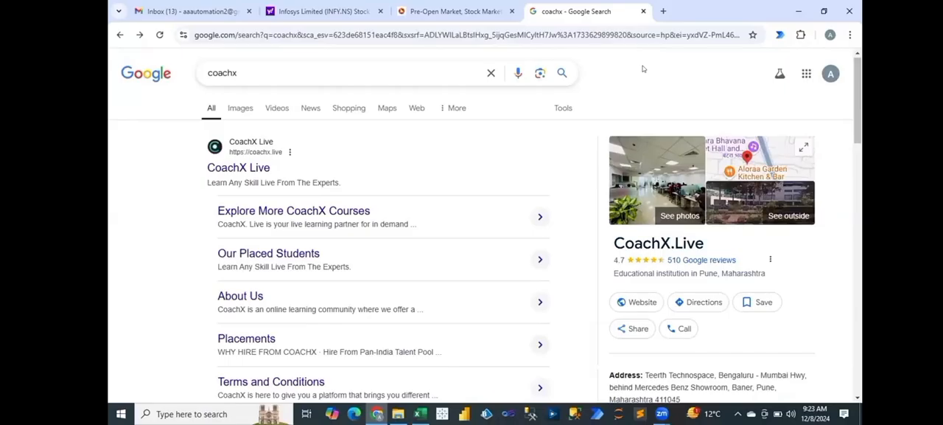
# Step: Switch to Excel and create a new blank workbook
pyautogui.moveTo(420, 413)
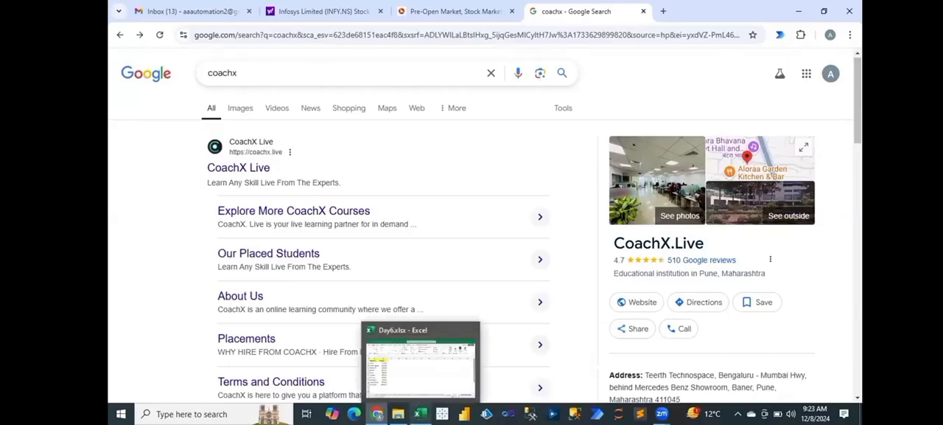
pyautogui.click(420, 413)
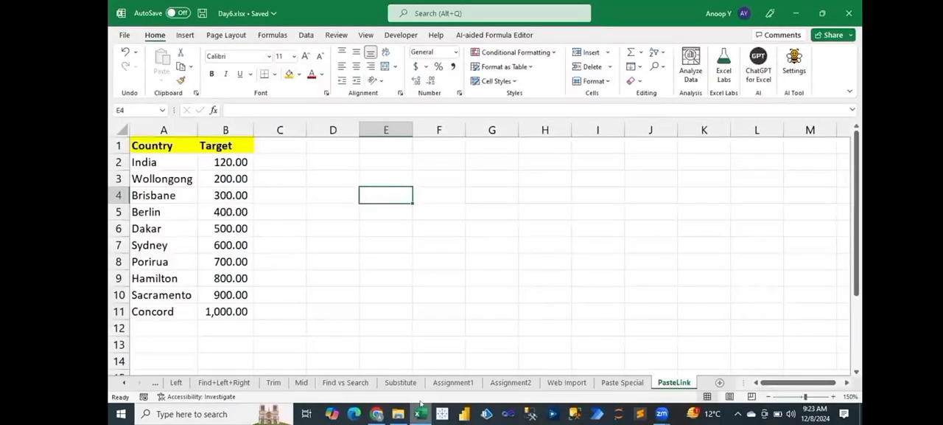
pyautogui.hotkey('ctrl', 'n')
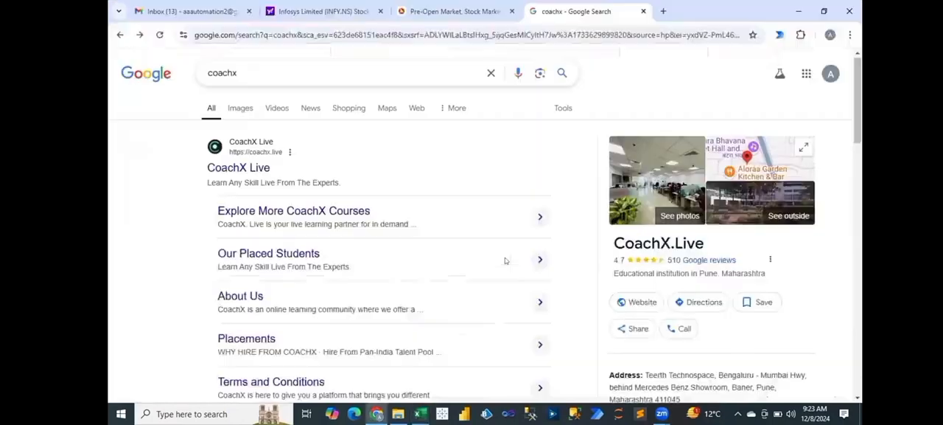
pyautogui.click(377, 414)
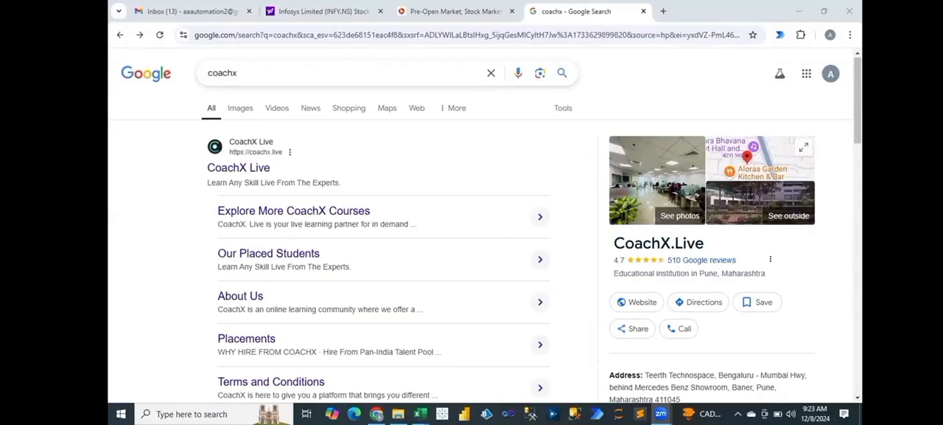
pyautogui.moveTo(421, 413)
pyautogui.click(448, 369)
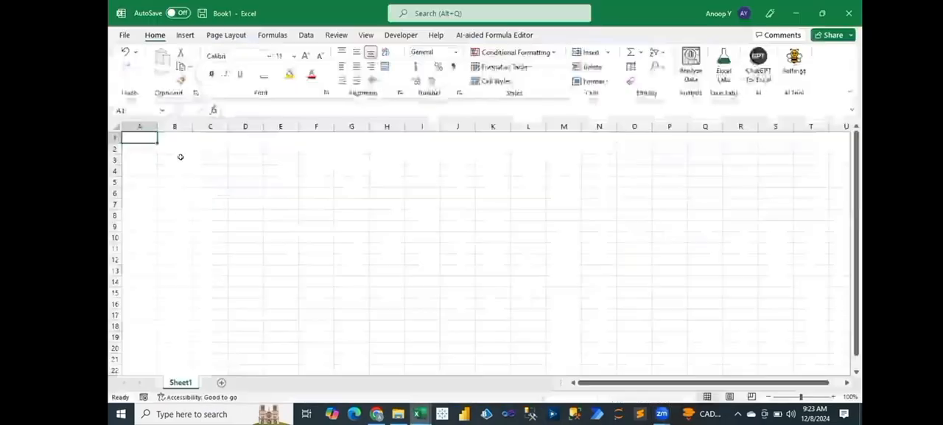
# Step: Enter the header Name in bold in cell A1 and widen column A
pyautogui.click(834, 396)
pyautogui.click(834, 396)
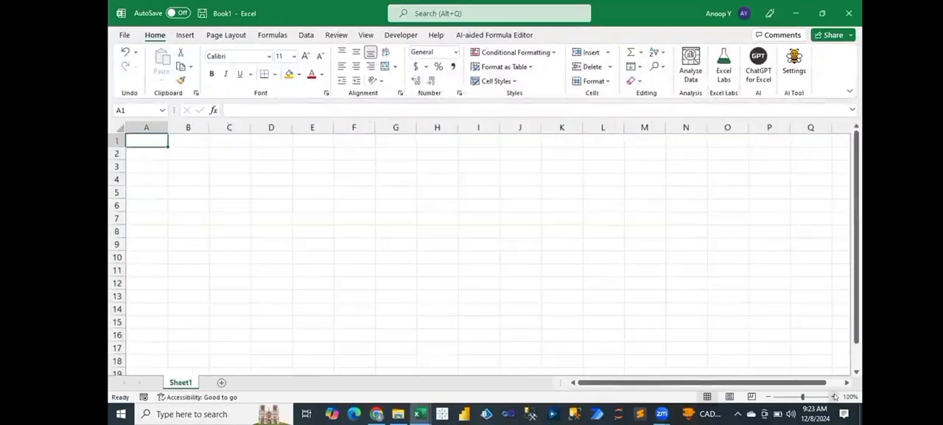
pyautogui.click(835, 397)
pyautogui.write('Name')
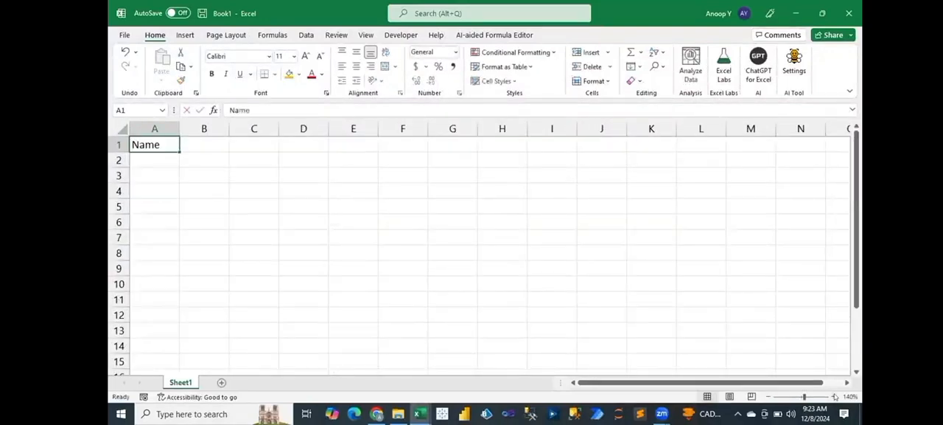
pyautogui.hotkey('ctrl', 'b')
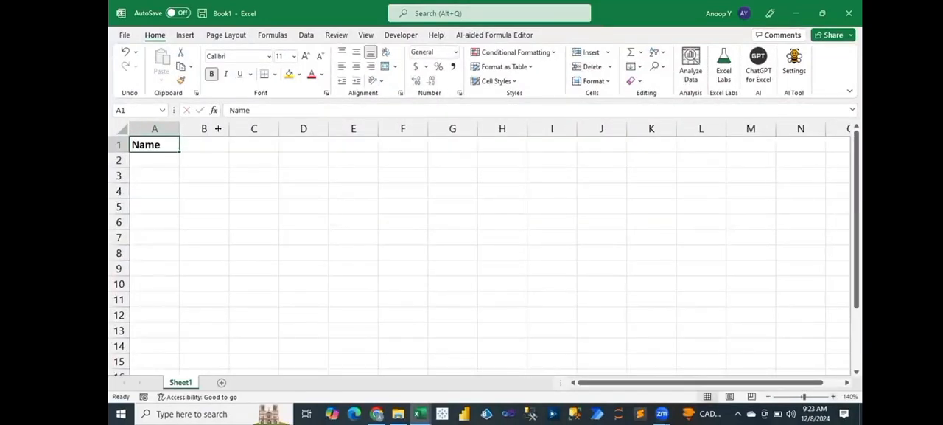
pyautogui.moveTo(179, 128); pyautogui.dragTo(222, 129)
pyautogui.click(181, 156)
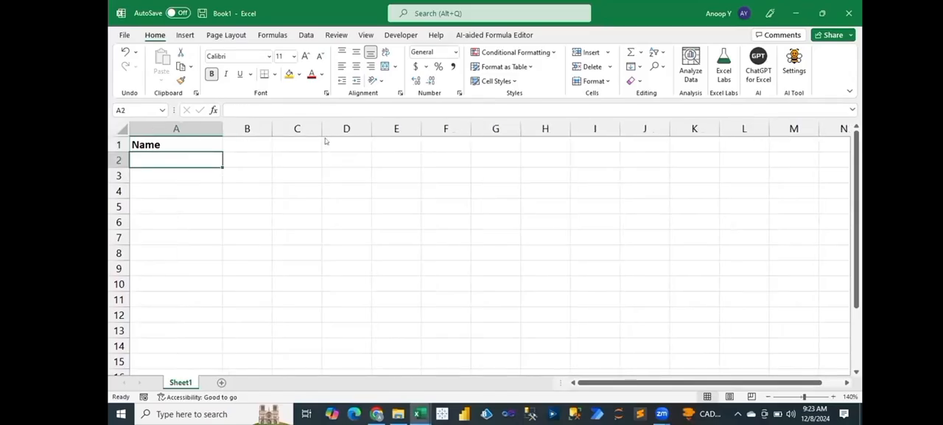
pyautogui.click(149, 157)
pyautogui.write('Ayan')
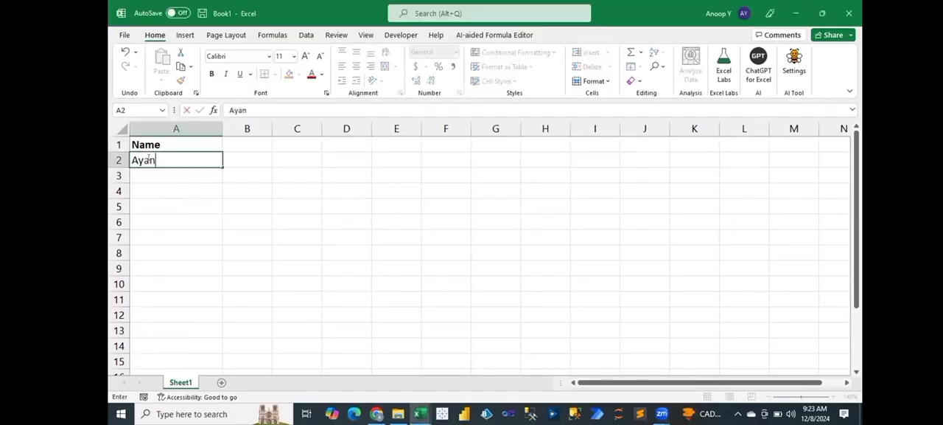
pyautogui.press('Escape')
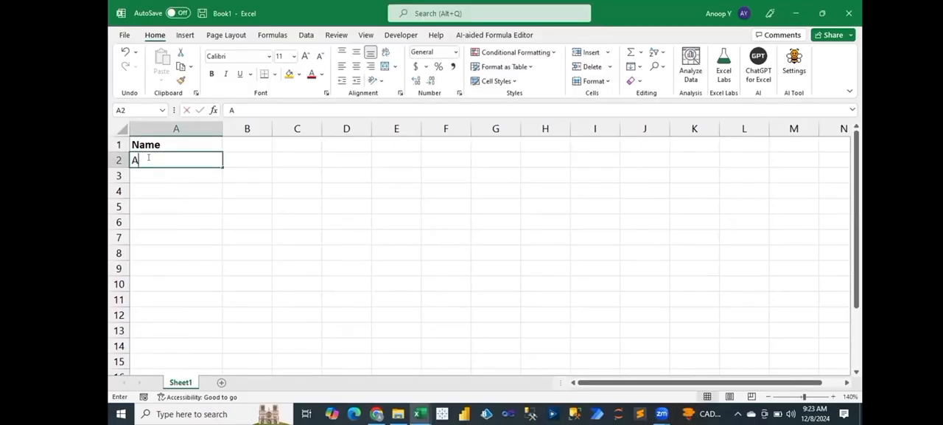
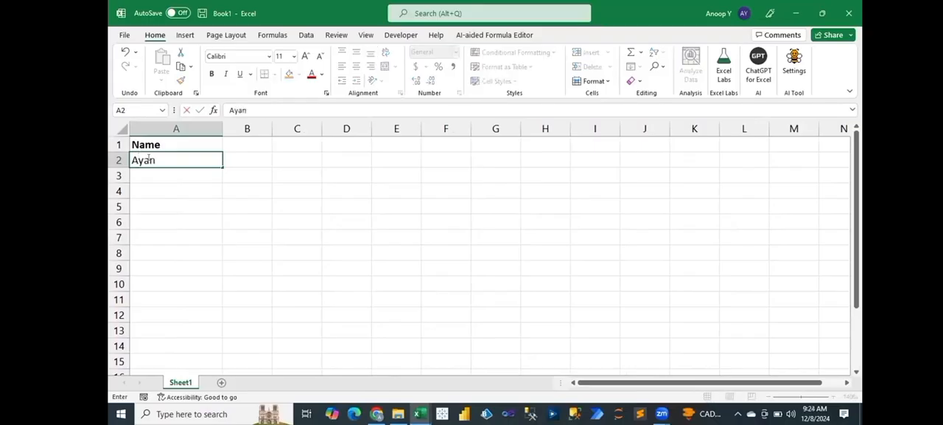
# Step: Enter the first person's full name in cell A2 and the second person's first name in cell A3
pyautogui.press('Return')
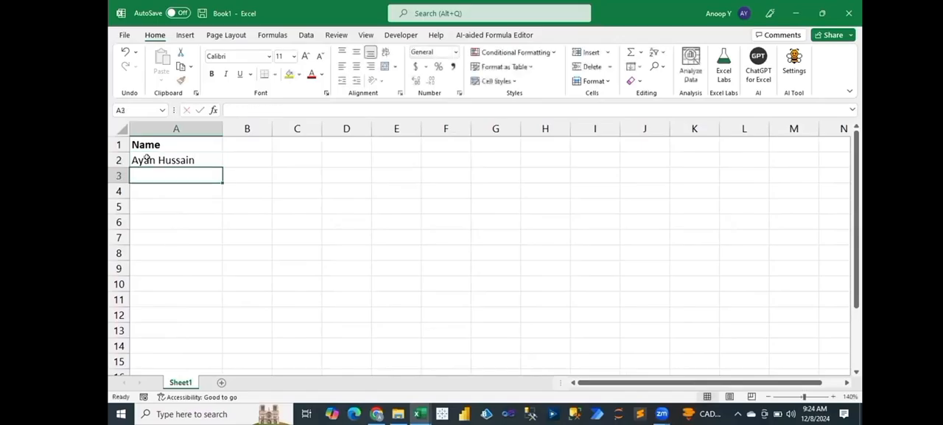
pyautogui.write('Ash')
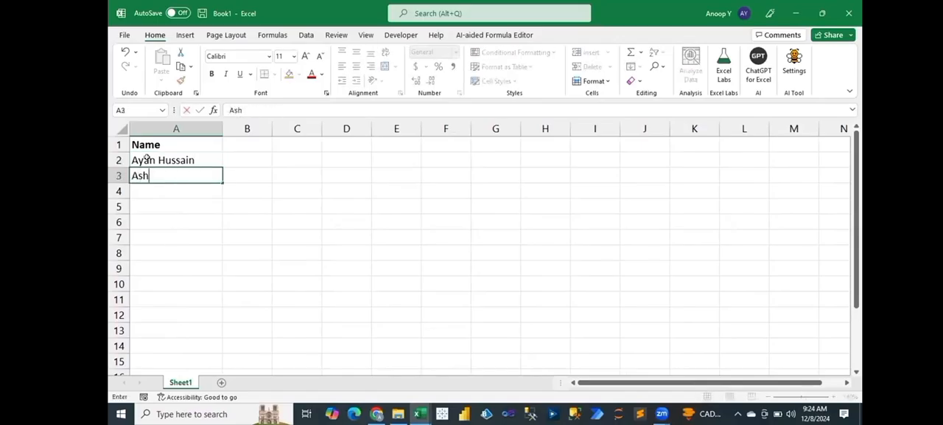
pyautogui.write('ay')
pyautogui.press('Return')
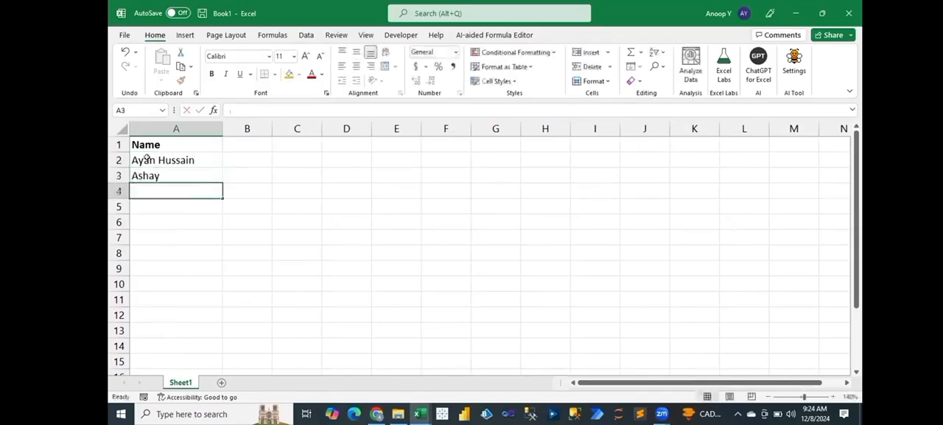
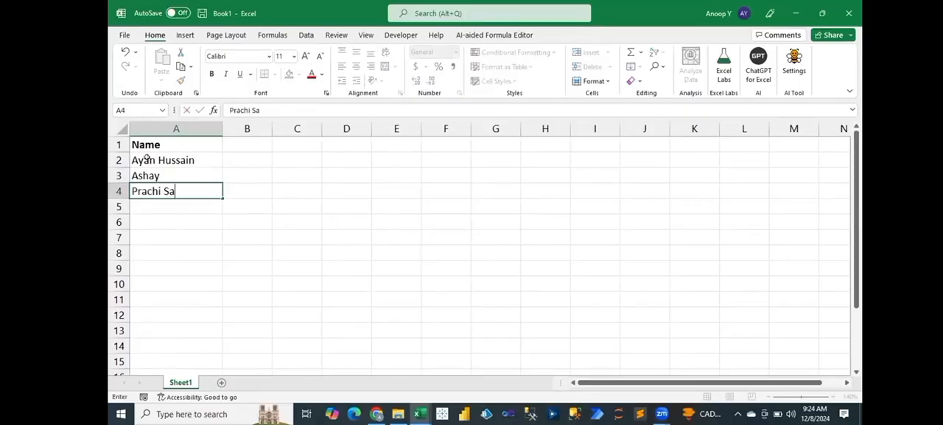
# Step: Enter the third person's full name in cell A4 and the fourth person's first name in cell A5
pyautogui.press('Return')
pyautogui.write('C')
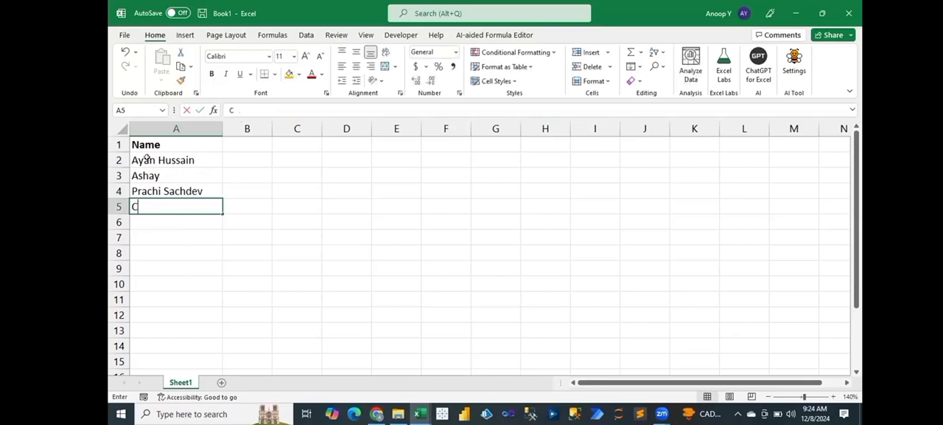
pyautogui.write('hahat')
pyautogui.press('Return')
# Step: Enter the fifth person's first name in cell A6 and the sixth person's full name in cell A7
pyautogui.write('Gau')
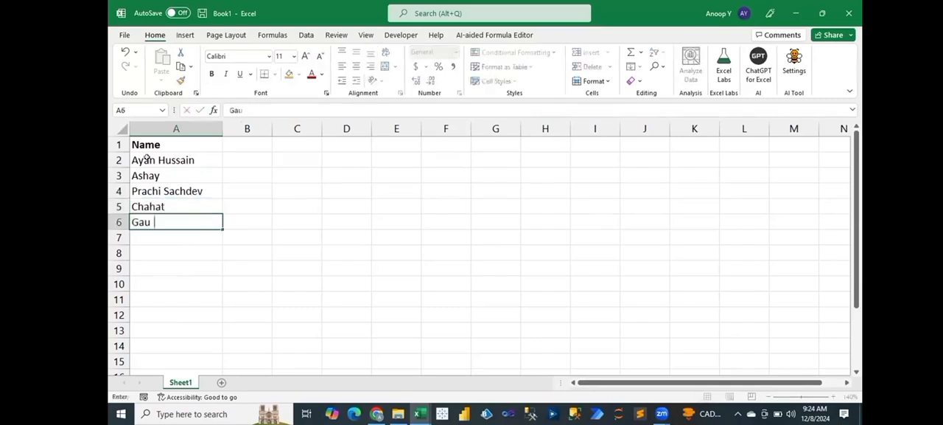
pyautogui.write('tam')
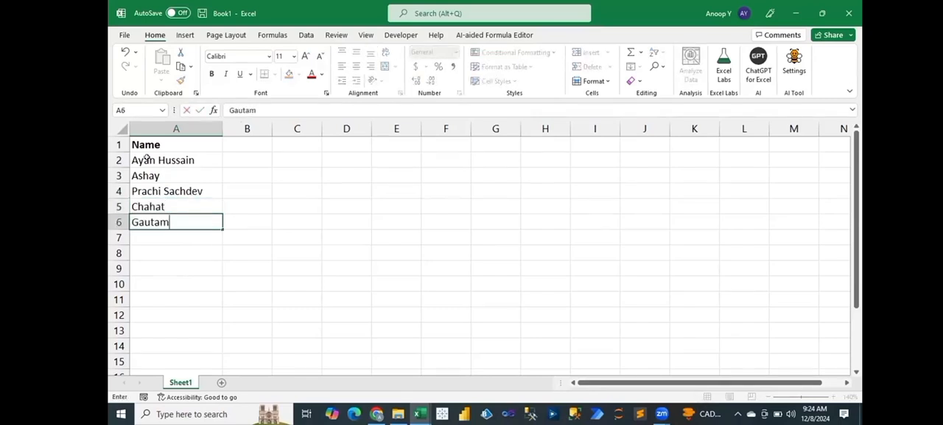
pyautogui.press('Return')
pyautogui.press('Return')
# Step: Enter the seventh person's first name in cell A8 and the eighth person's first name in cell A9
pyautogui.write('Imran')
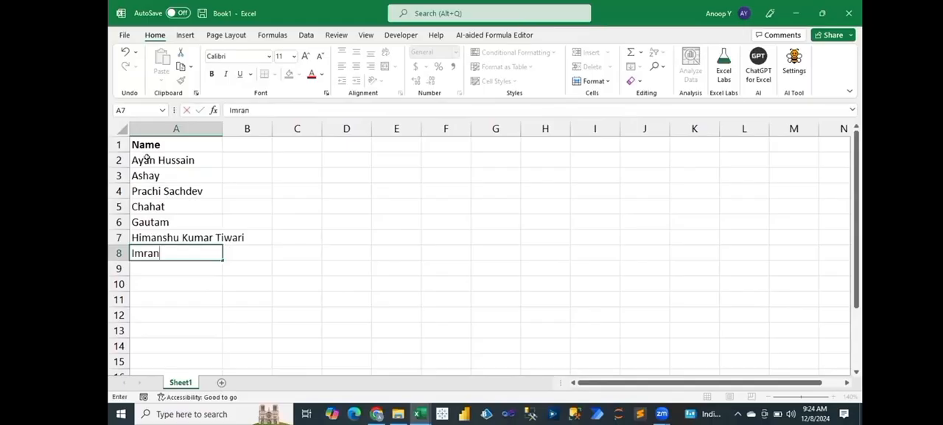
pyautogui.press('Return')
pyautogui.write('Kama')
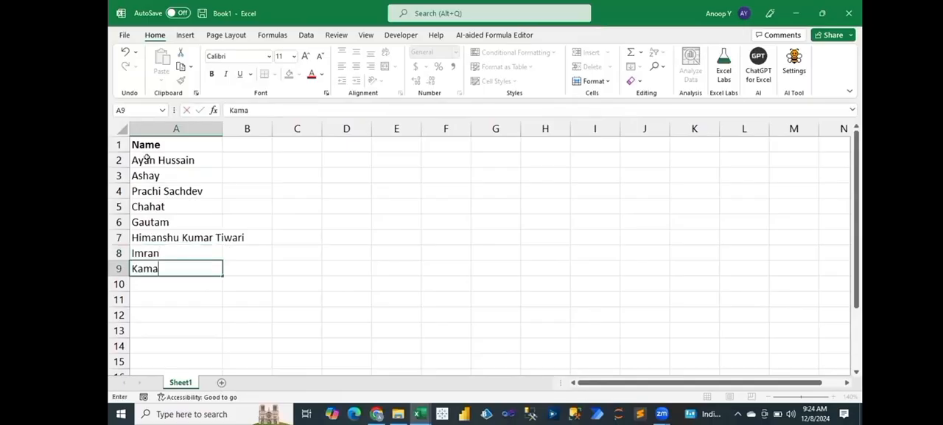
pyautogui.write('l')
pyautogui.press('Return')
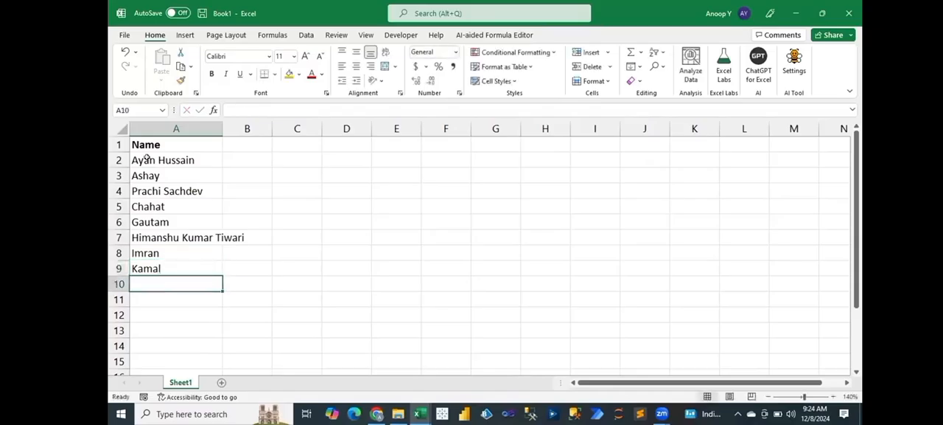
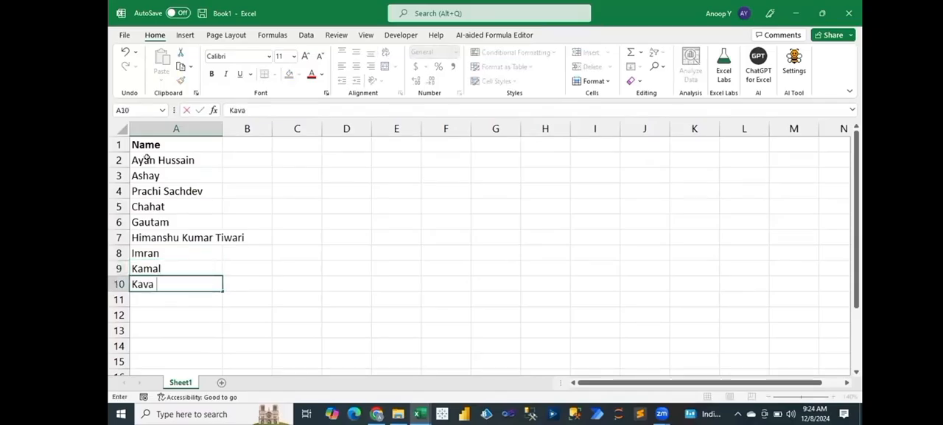
# Step: Enter the ninth person's full name in cell A10
pyautogui.press('Return')
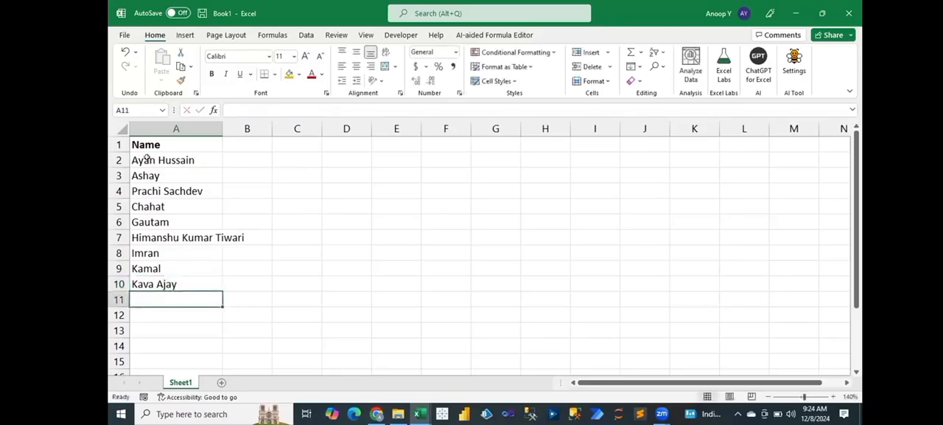
# Step: Enter the tenth person's full name in cell A11 and the eleventh person's first name in cell A12
pyautogui.press('Return')
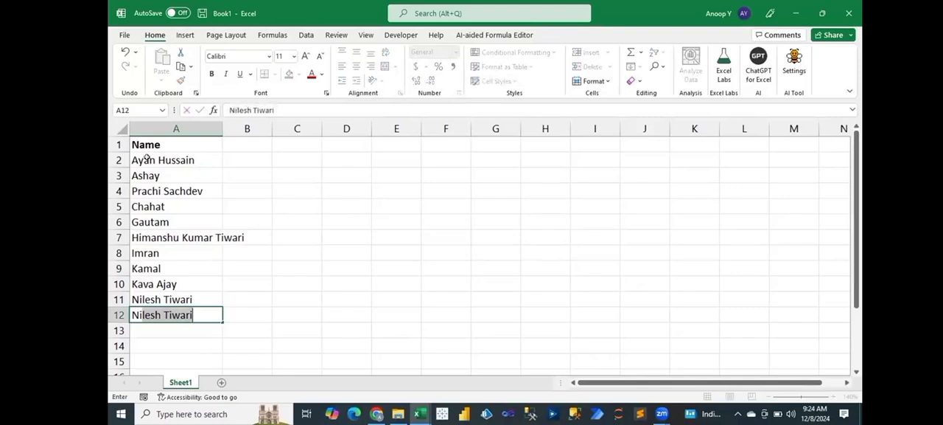
pyautogui.write('vedita')
pyautogui.press('Return')
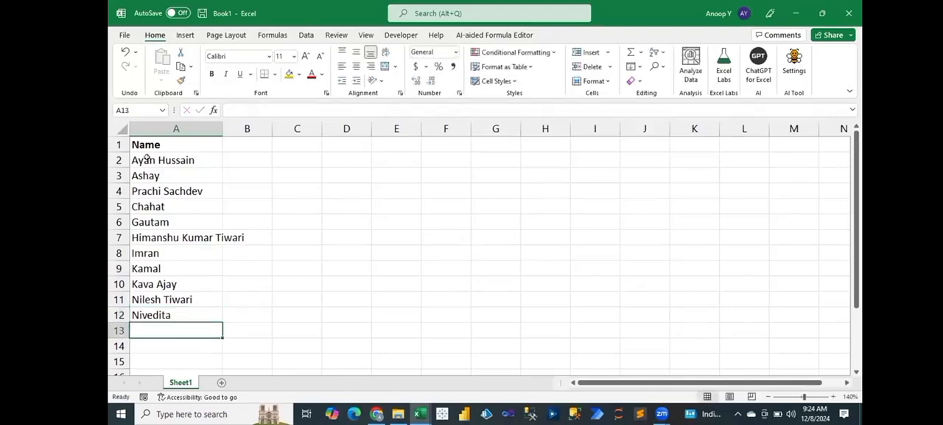
# Step: Enter the twelfth person's first name in cell A13
pyautogui.write('Pra')
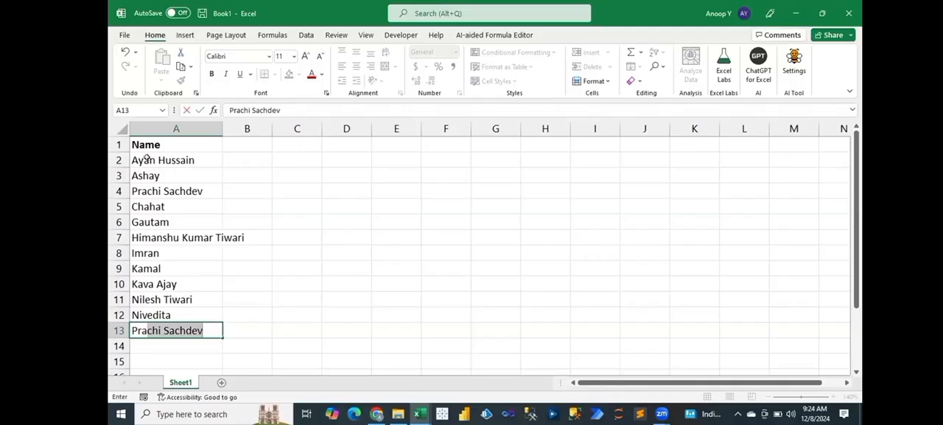
pyautogui.write('jwa')
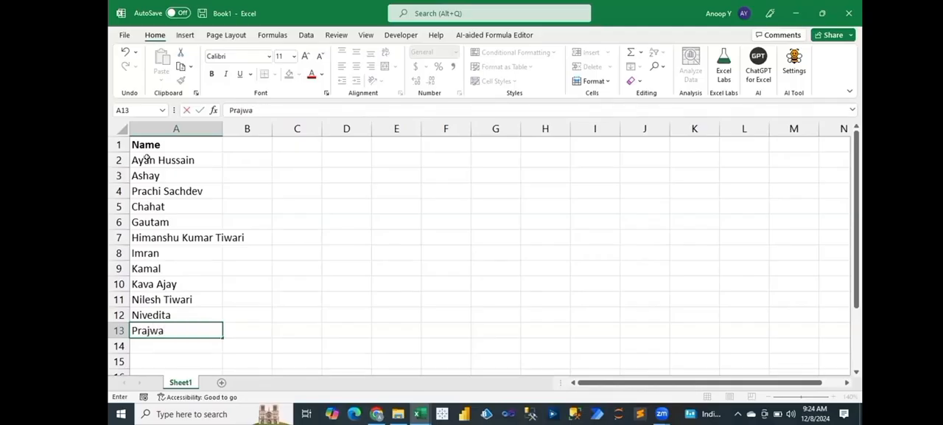
pyautogui.write('l')
pyautogui.press('Return')
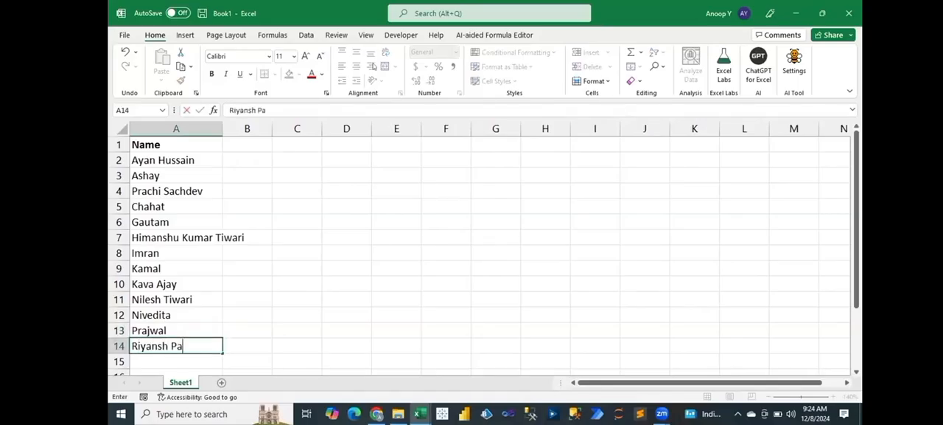
# Step: Enter the thirteenth person's full name in cell A14
pyautogui.press('Return')
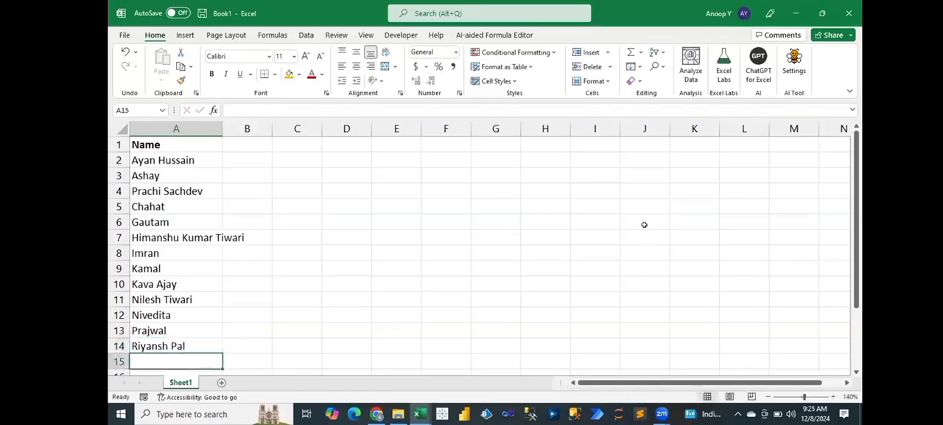
# Step: Enter the fourteenth and fifteenth people's first names in cells A15 and A16
pyautogui.hotkey('alt', 'Tab')
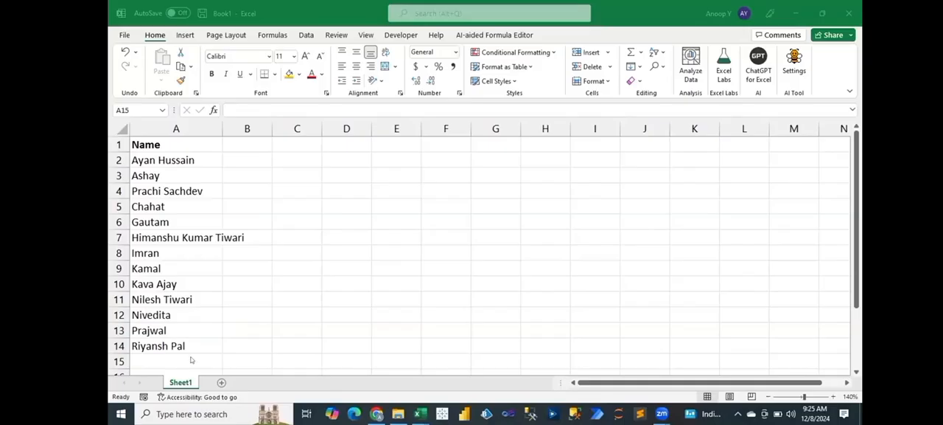
pyautogui.write('Saroj')
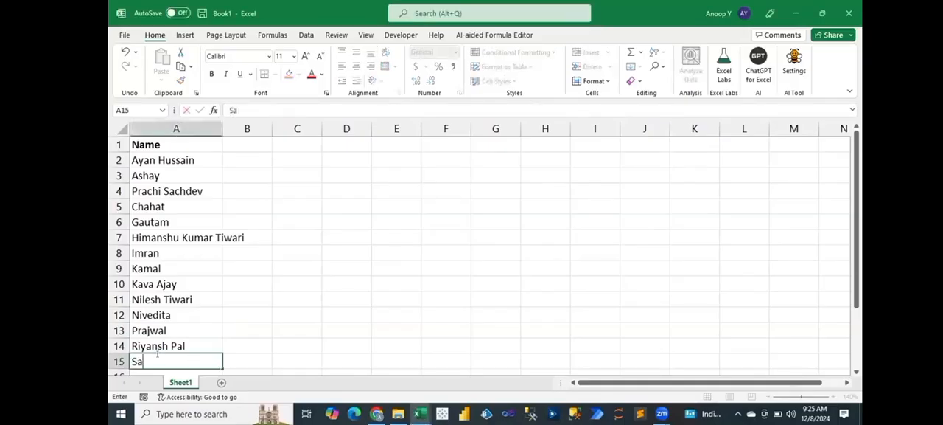
pyautogui.press('Return')
pyautogui.write('Satya')
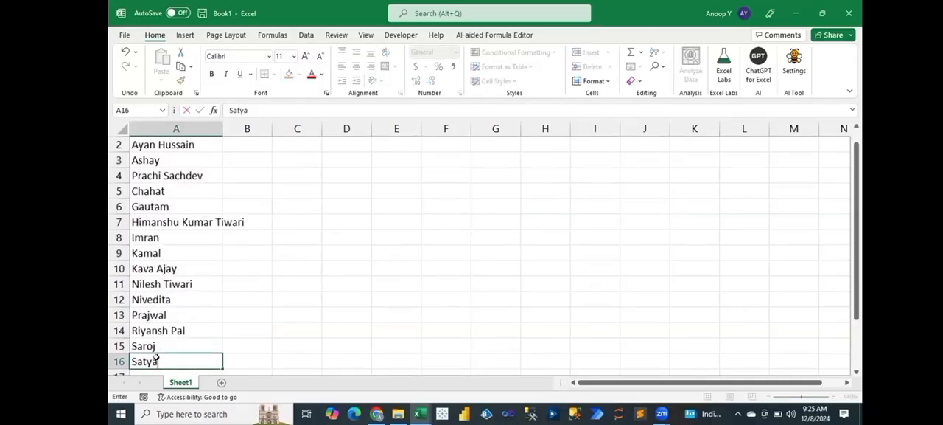
pyautogui.press('Return')
# Step: Enter the sixteenth and seventeenth people's first names in cells A17 and A18
pyautogui.write('S')
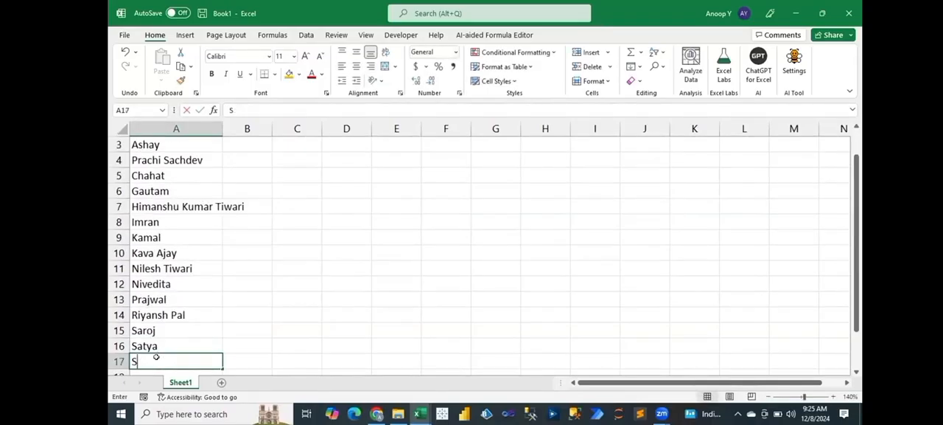
pyautogui.write('ayani')
pyautogui.press('Return')
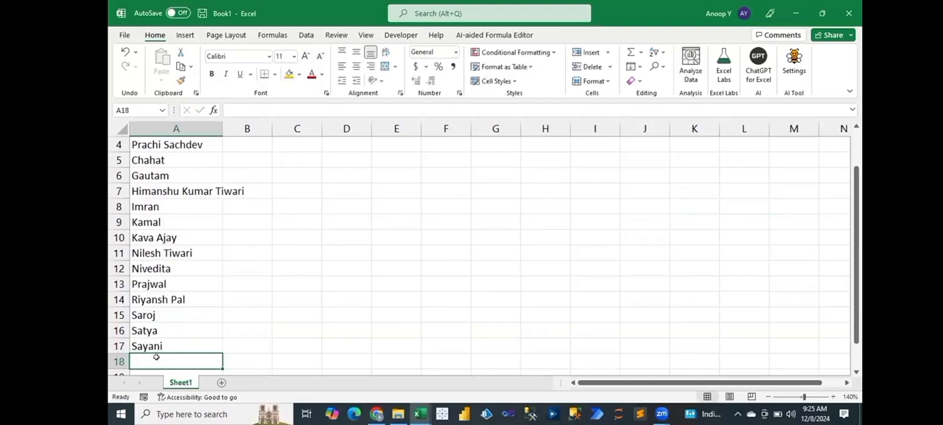
pyautogui.write('Sumit')
pyautogui.press('Return')
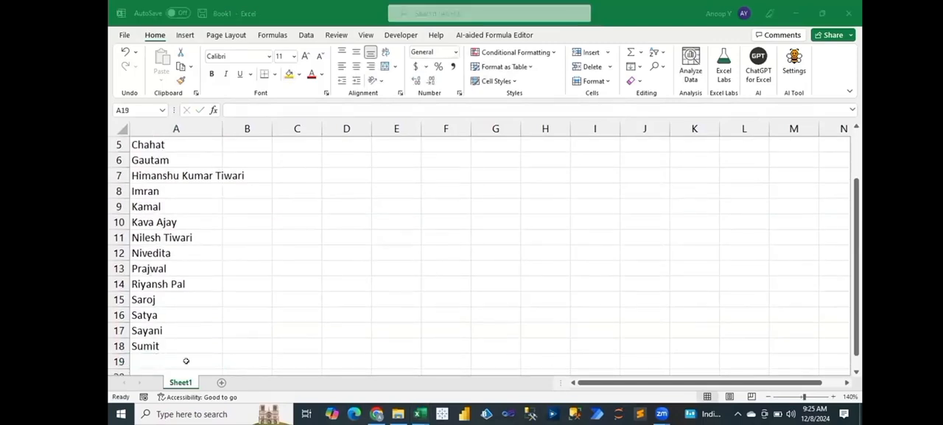
# Step: Enter the eighteenth person's full name in cell A19
pyautogui.click(187, 361)
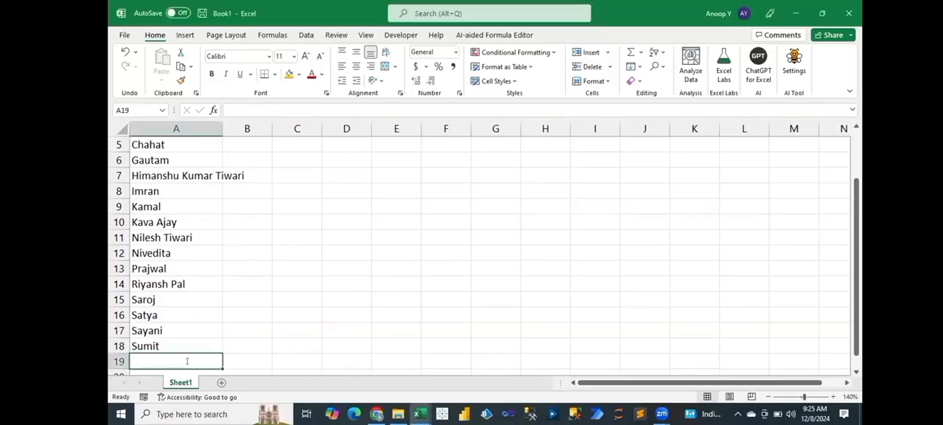
pyautogui.press('Return')
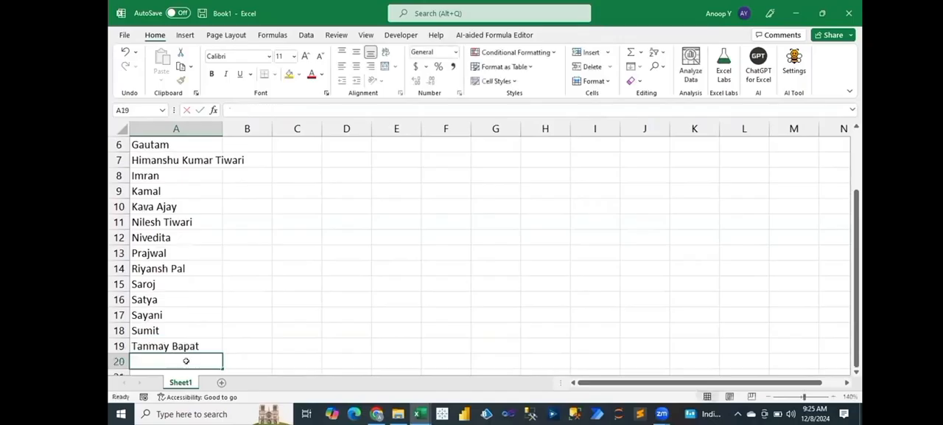
# Step: Enter the nineteenth person's full name in cell A20
pyautogui.hotkey('alt', 'Tab')
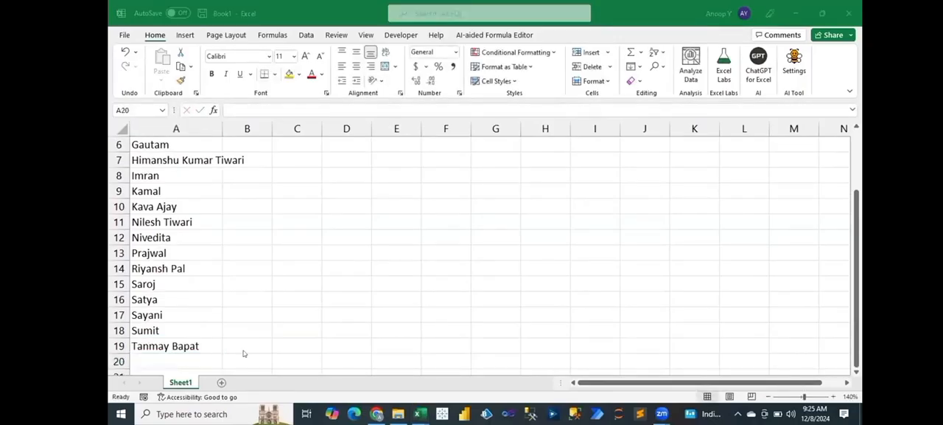
pyautogui.click(192, 360)
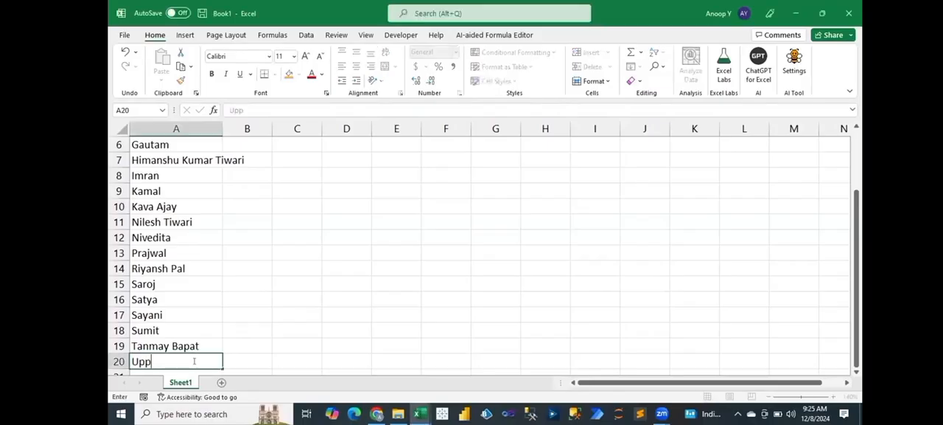
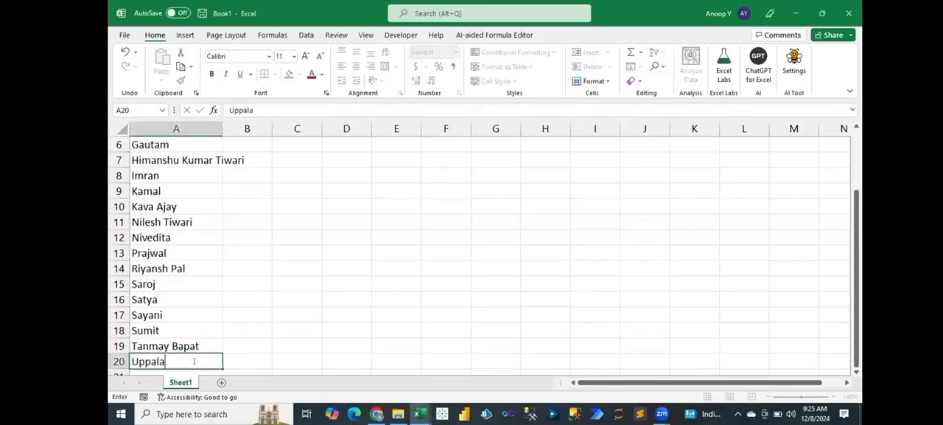
pyautogui.press('Return')
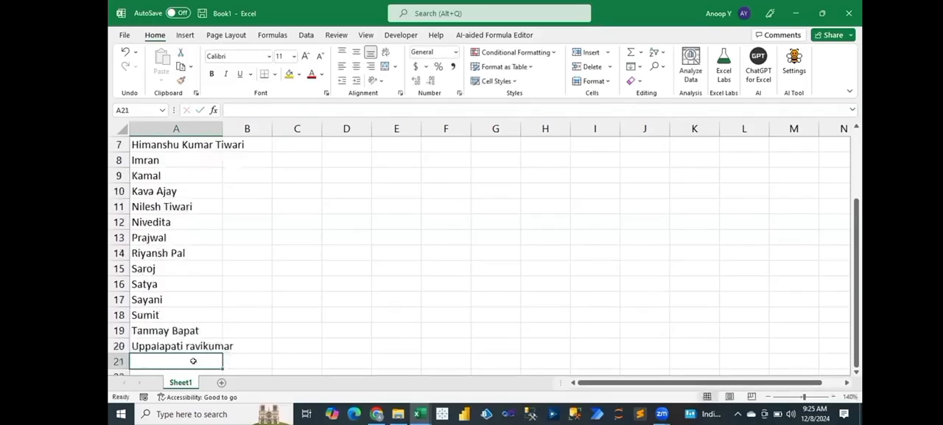
# Step: Return to the start of the list and autofit column A to the longest name
pyautogui.hotkey('ctrl', 'Home')
pyautogui.press('Down')
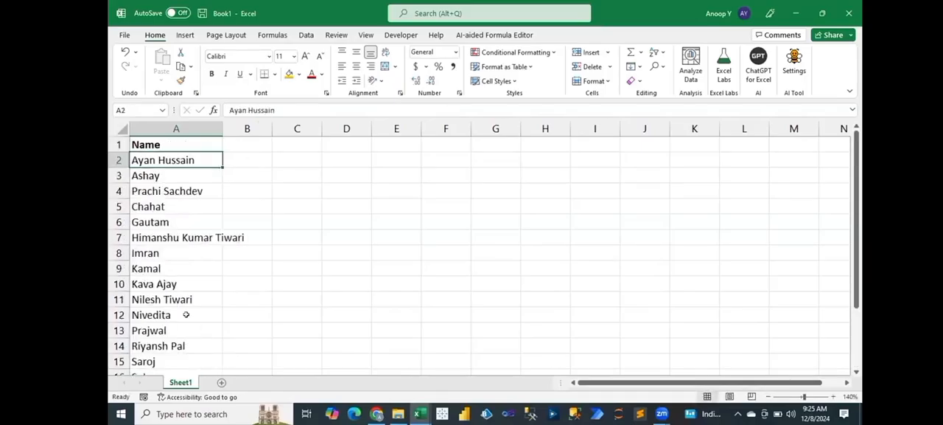
pyautogui.hotkey('alt', 'Tab')
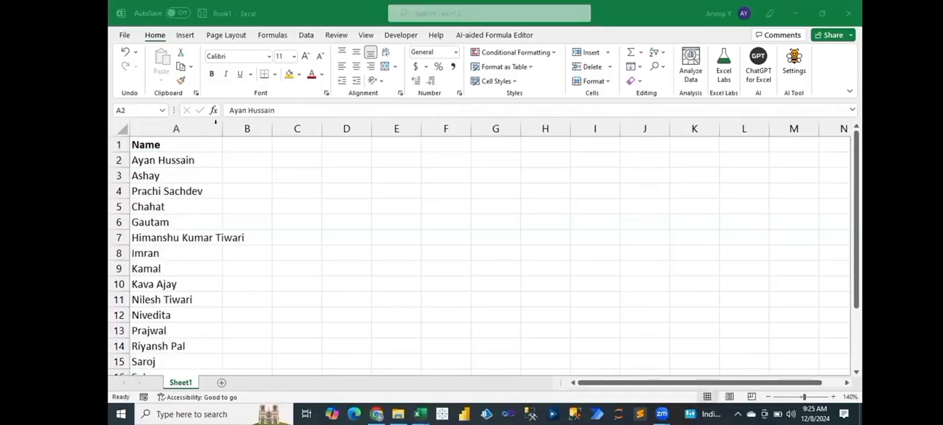
pyautogui.doubleClick(222, 128)
pyautogui.click(224, 232)
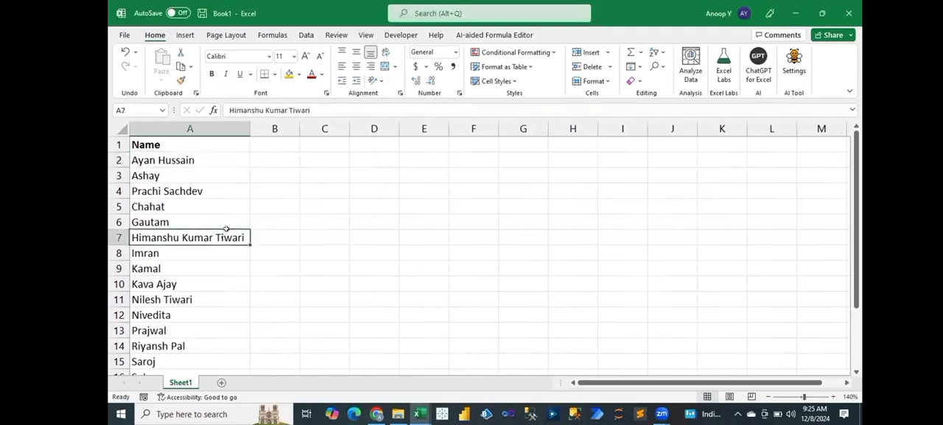
# Step: Enter Done in cell B8 beside the seventh person's name
pyautogui.press('Down')
pyautogui.click(284, 252)
pyautogui.write('Done')
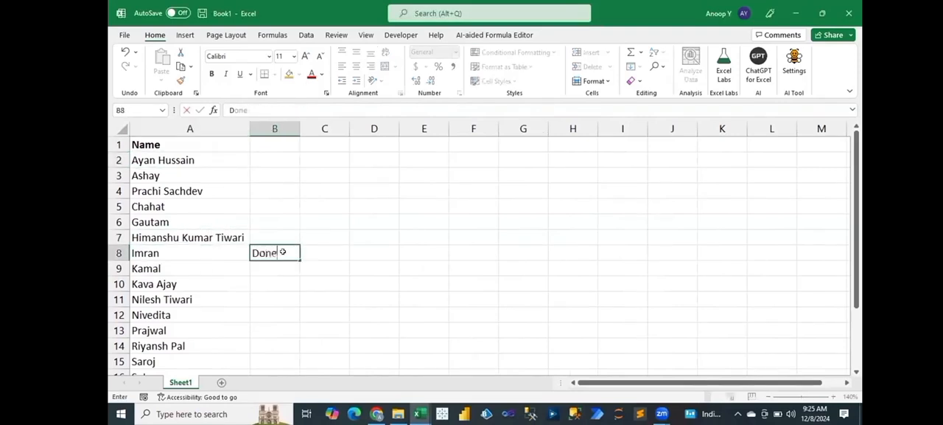
pyautogui.press('Return')
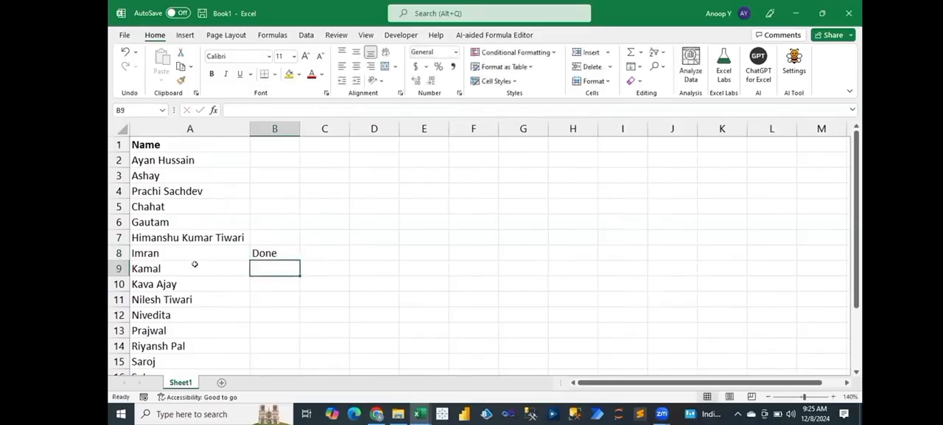
# Step: Enter Done in cell B5 beside the fourth person's name
pyautogui.press('Left')
pyautogui.click(197, 212)
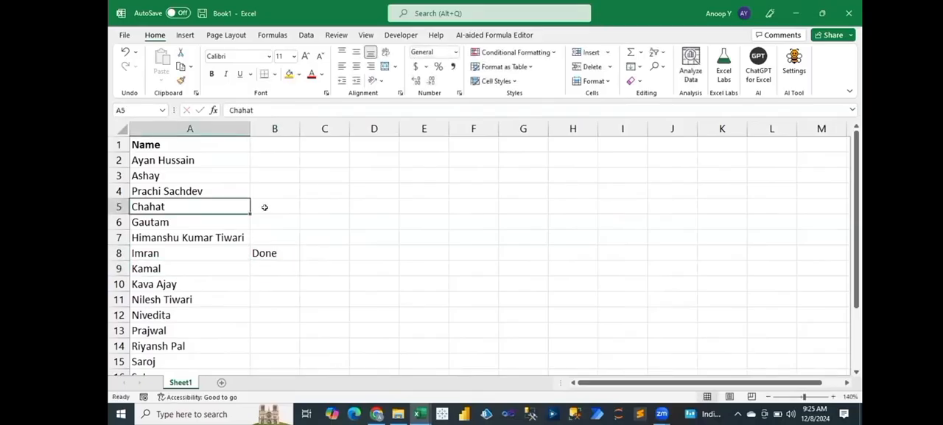
pyautogui.click(267, 207)
pyautogui.write('Do')
pyautogui.press('Up')
pyautogui.press('Up')
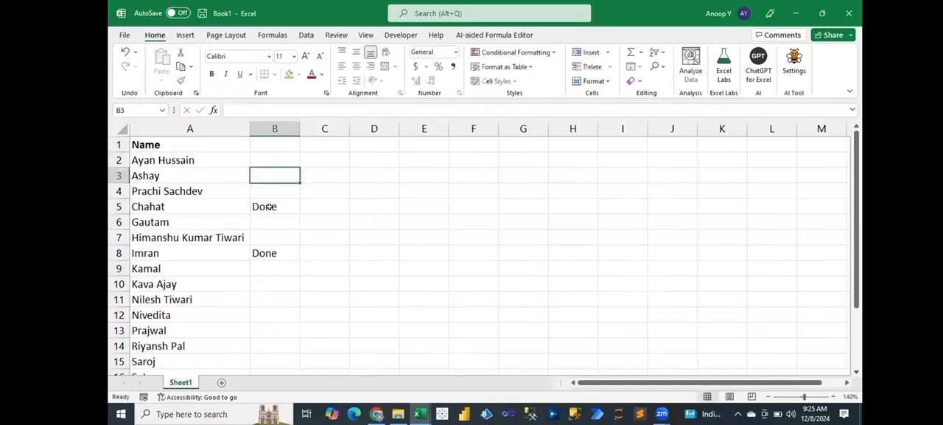
# Step: Enter the header Remarks in cell B1 and make it bold
pyautogui.press('Up')
pyautogui.press('Up')
pyautogui.write('R')
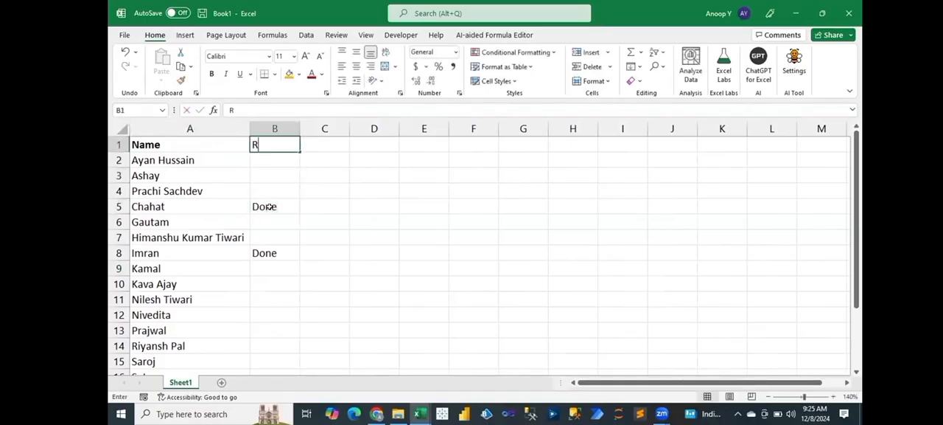
pyautogui.write('emar')
pyautogui.press('Escape')
pyautogui.write('Remarks')
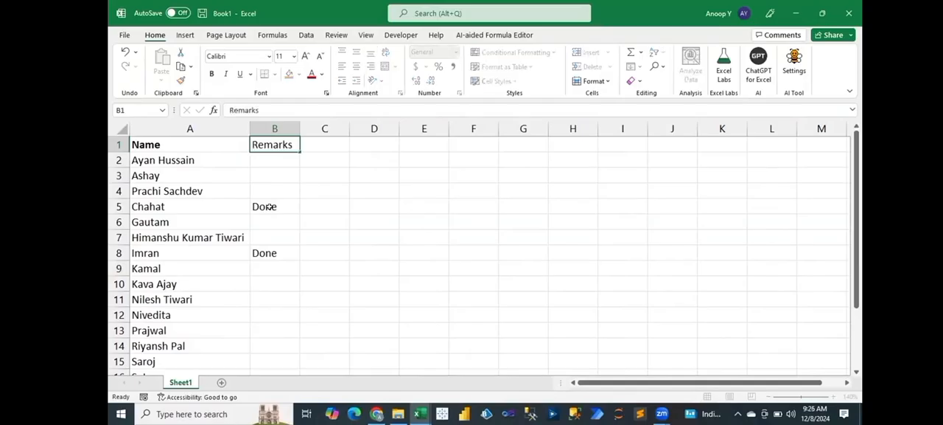
pyautogui.hotkey('ctrl', 'Return')
pyautogui.hotkey('ctrl', 'b')
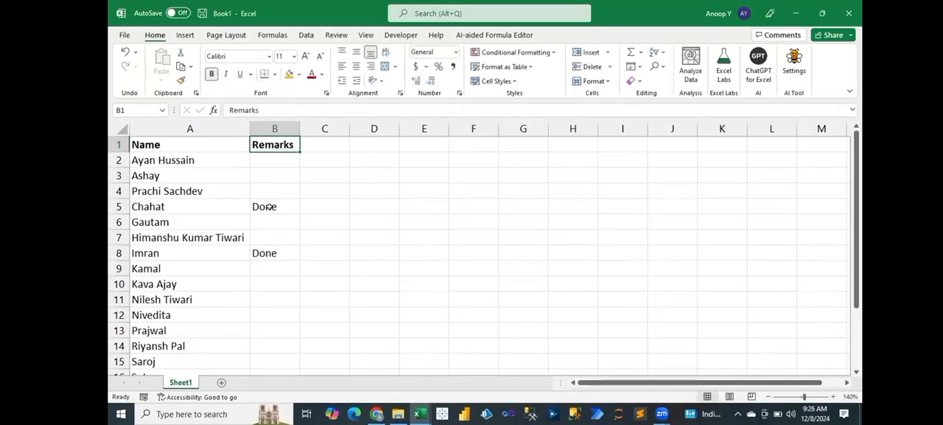
# Step: Switch to the Google search results in Chrome and highlight the search query coachx
pyautogui.press('Down')
pyautogui.press('Down')
pyautogui.click(377, 413)
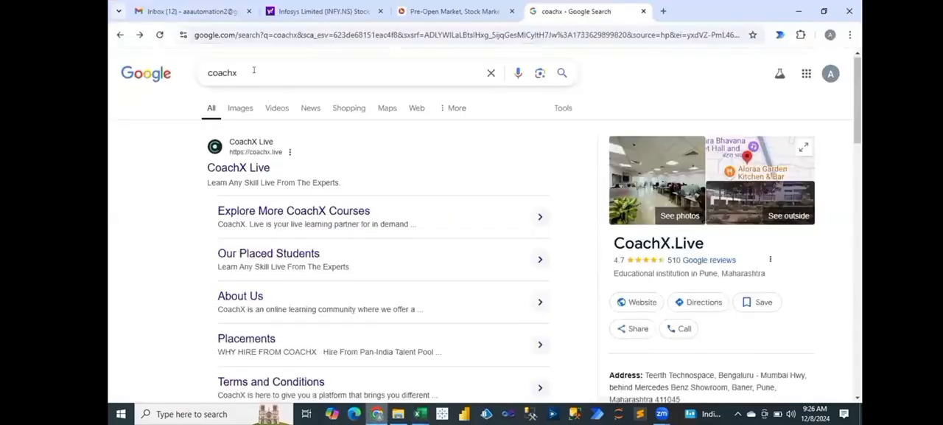
pyautogui.click(254, 70)
pyautogui.doubleClick(280, 76)
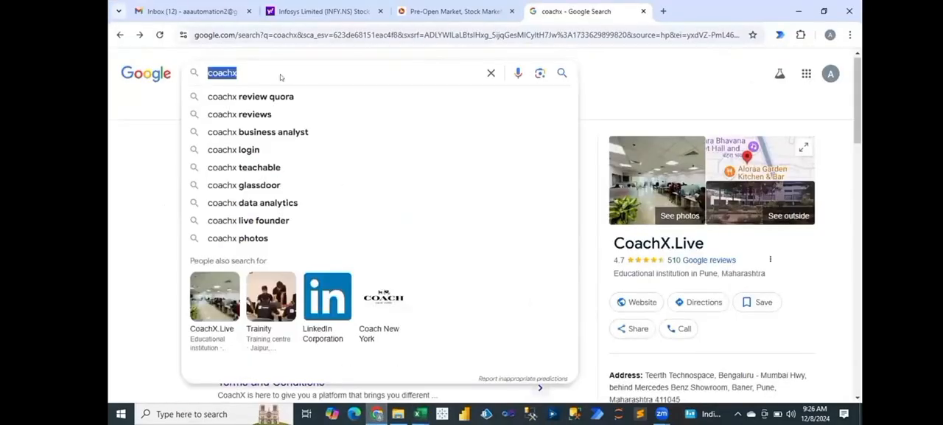
# Step: Dismiss the search suggestions and look through the coachx results to the Reviews section of the CoachX.Live business profile
pyautogui.click(154, 119)
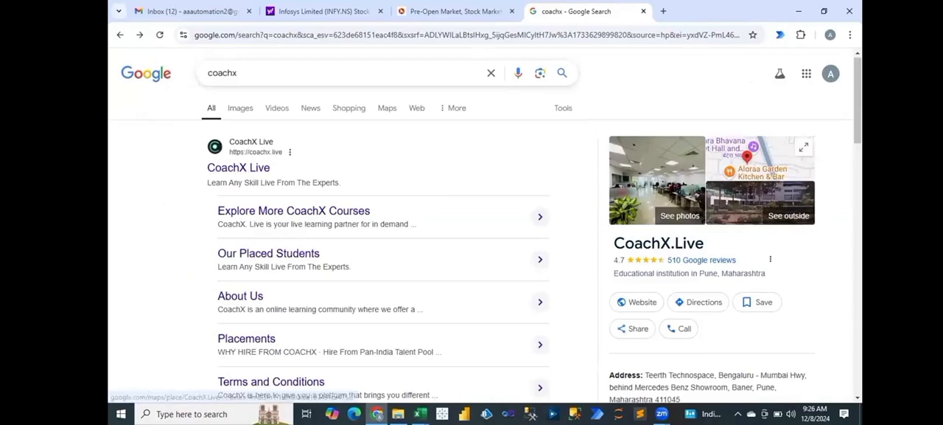
pyautogui.scroll(-2, 486, 228)
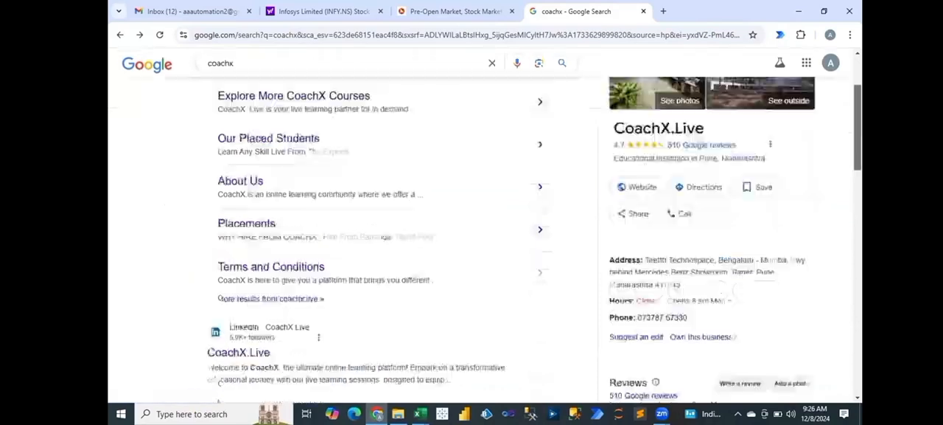
pyautogui.scroll(-2, 732, 252)
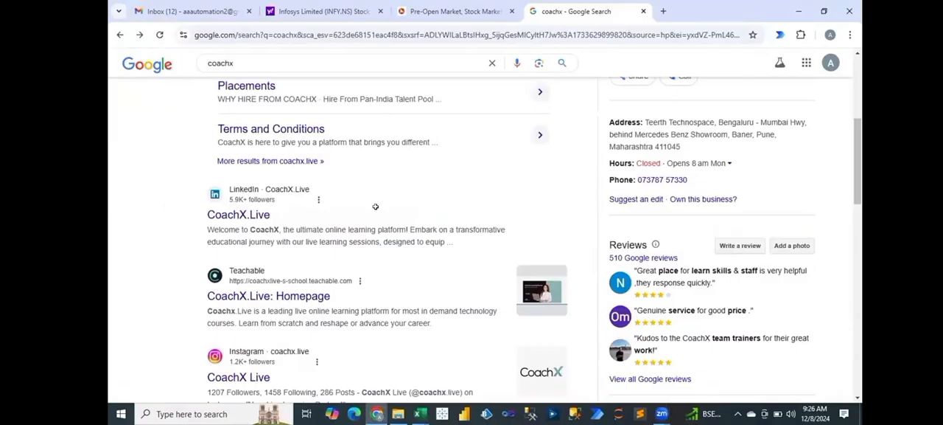
# Step: Switch back to the Excel workbook and enter Done in cell B11 beside the tenth person's name
pyautogui.hotkey('alt', 'Tab')
pyautogui.click(174, 269)
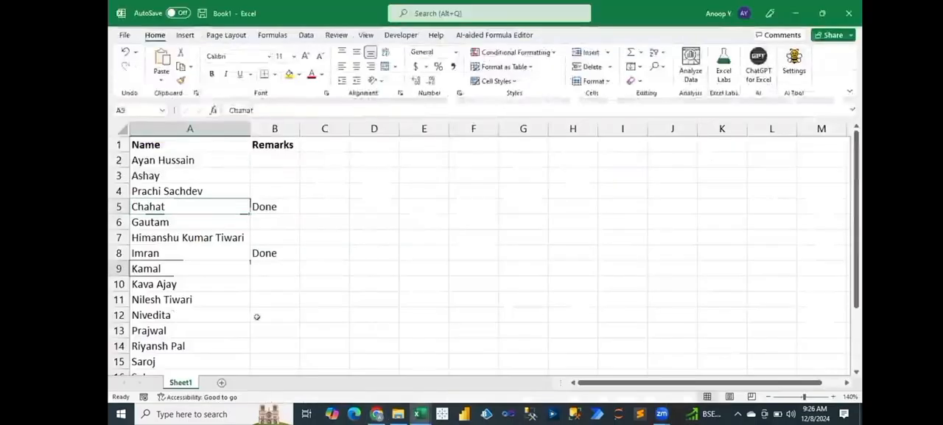
pyautogui.press('Down')
pyautogui.press('Down')
pyautogui.press('Down')
pyautogui.click(272, 300)
pyautogui.write('Done')
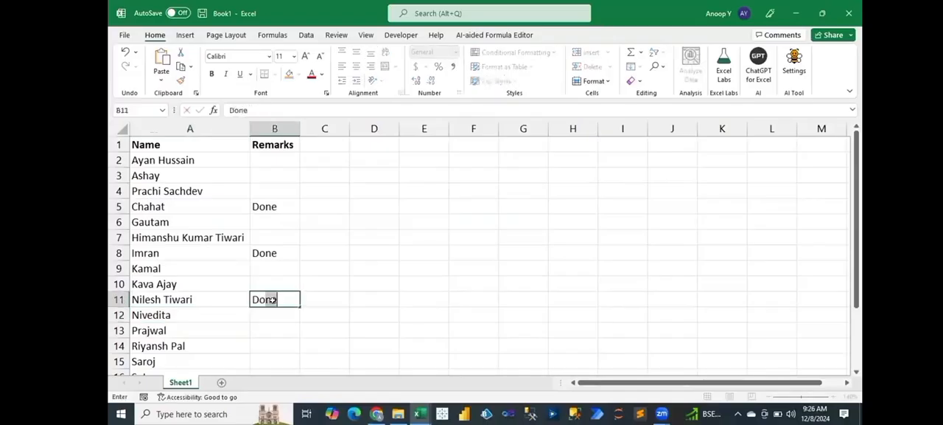
pyautogui.press('Return')
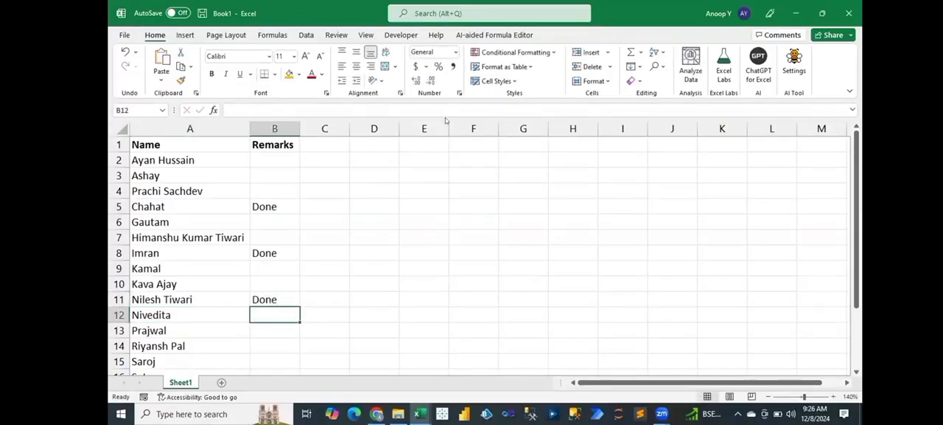
# Step: Enter Done in cell B14 beside the thirteenth person's name
pyautogui.click(559, 106)
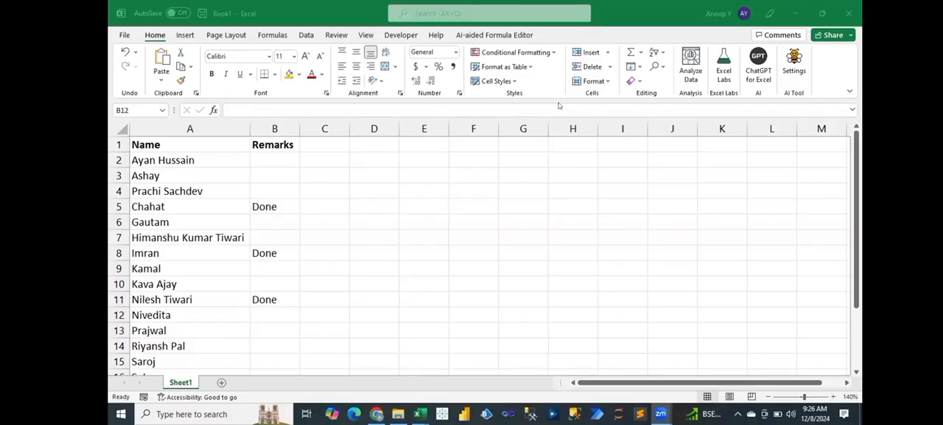
pyautogui.click(185, 343)
pyautogui.click(281, 344)
pyautogui.write('Done')
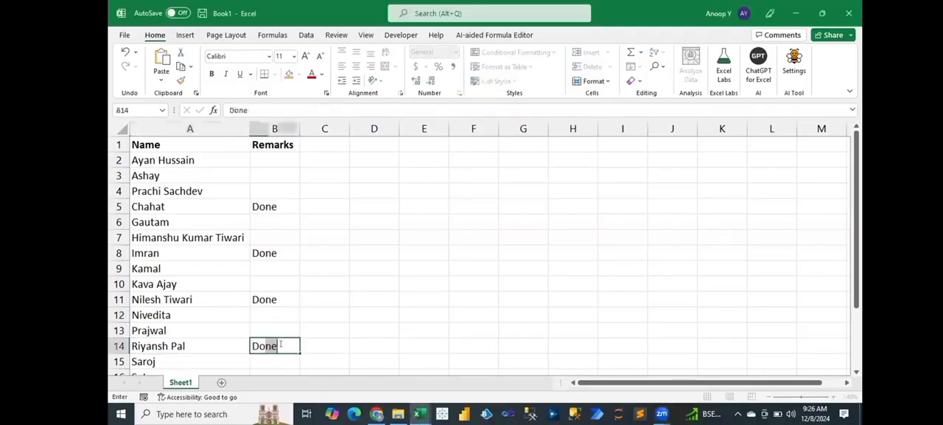
pyautogui.press('Return')
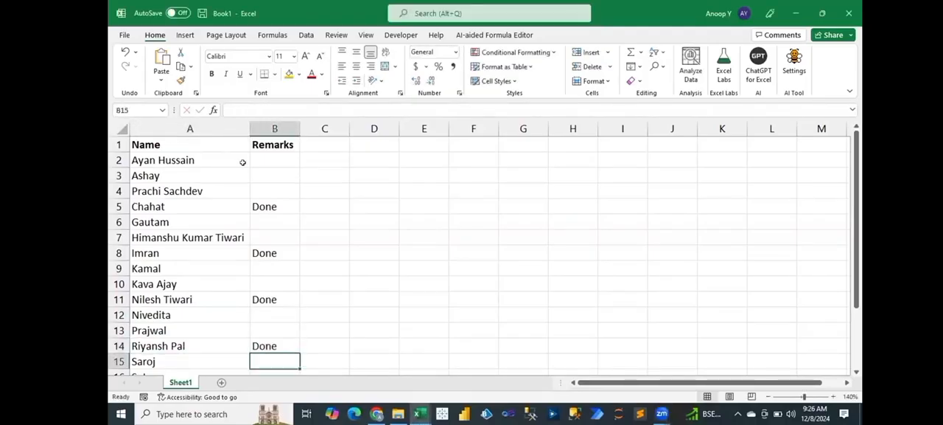
# Step: Enter Done in cell B16 beside the fifteenth person's name
pyautogui.click(174, 291)
pyautogui.hotkey('ctrl', 'Down')
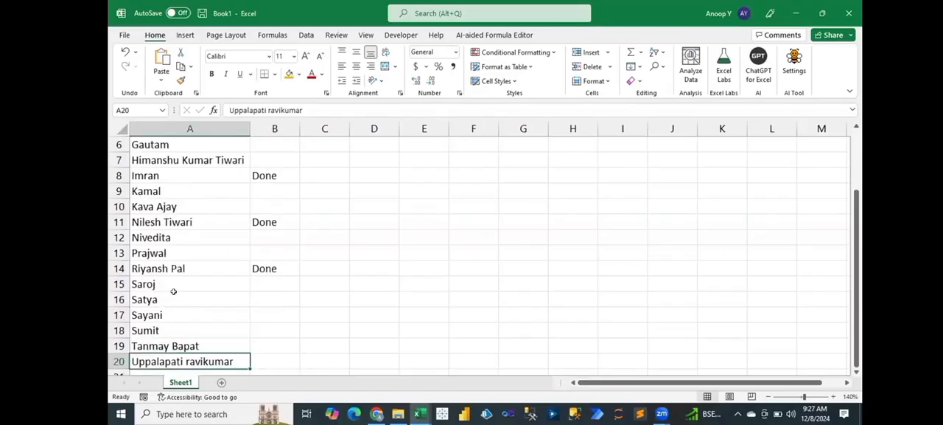
pyautogui.press('Up')
pyautogui.press('Up')
pyautogui.press('Up')
pyautogui.press('Up')
pyautogui.press('Right')
pyautogui.write('Done')
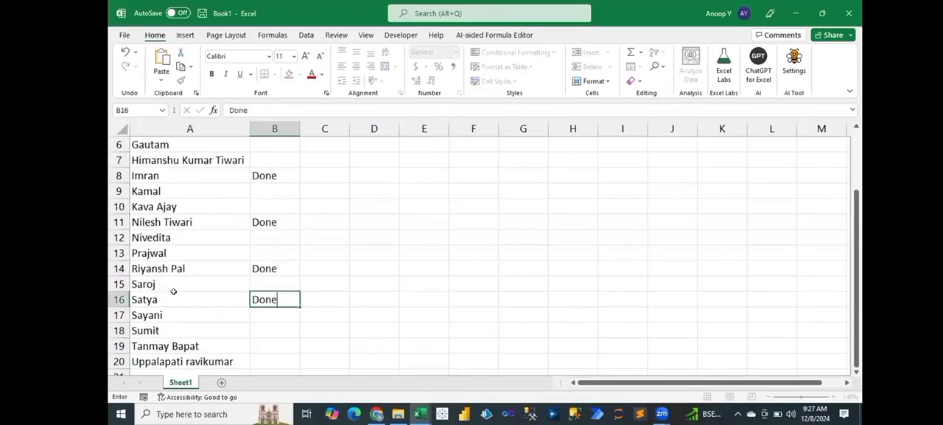
pyautogui.press('Return')
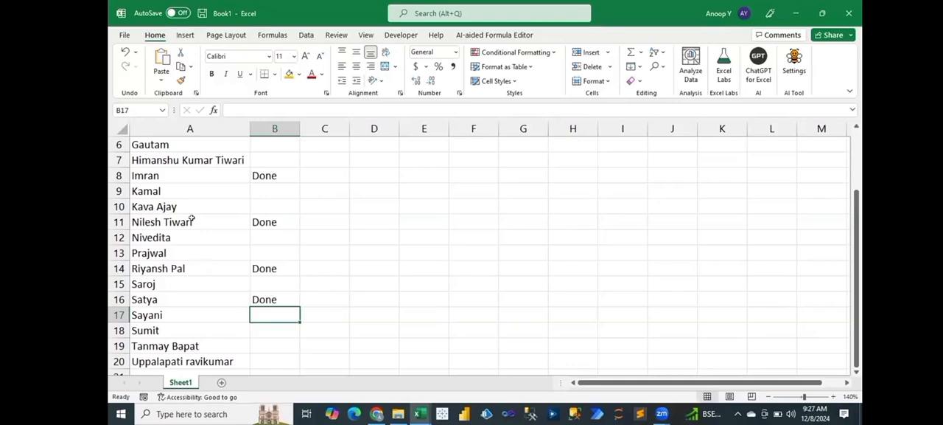
# Step: Fill the Done remark down from cell B5 into B6 beside the fifth person's name
pyautogui.click(177, 372)
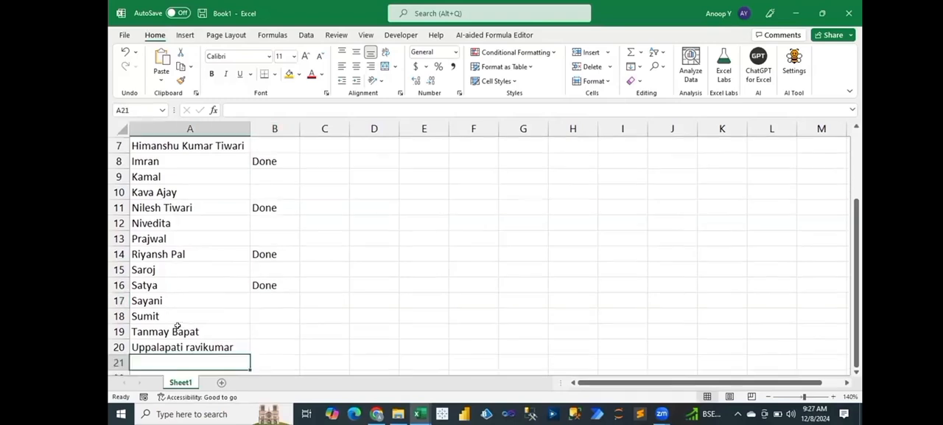
pyautogui.press('Down')
pyautogui.press('Up')
pyautogui.press('Up')
pyautogui.press('Up')
pyautogui.press('Up')
pyautogui.press('Up')
pyautogui.press('Up')
pyautogui.press('Up')
pyautogui.press('Up')
pyautogui.press('Up')
pyautogui.press('Up')
pyautogui.press('Up')
pyautogui.press('Up')
pyautogui.press('Up')
pyautogui.press('Up')
pyautogui.press('Up')
pyautogui.press('Up')
pyautogui.press('Up')
pyautogui.press('Up')
pyautogui.press('Up')
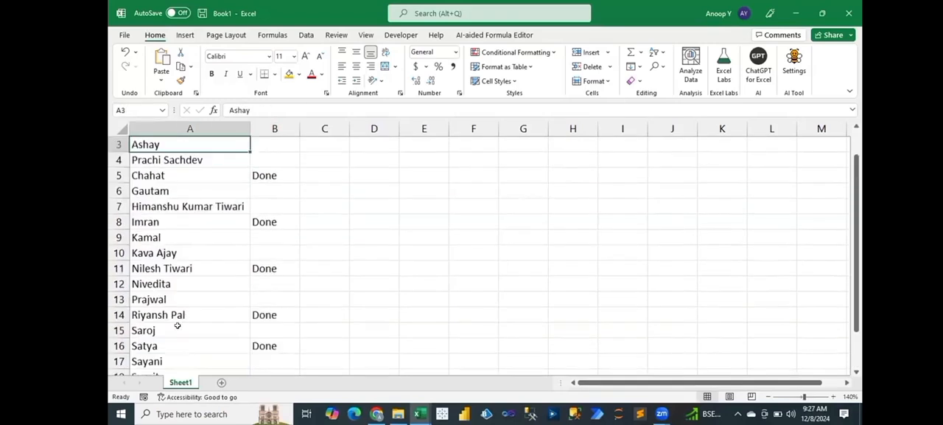
pyautogui.press('Down')
pyautogui.press('Down')
pyautogui.press('Down')
pyautogui.press('Right')
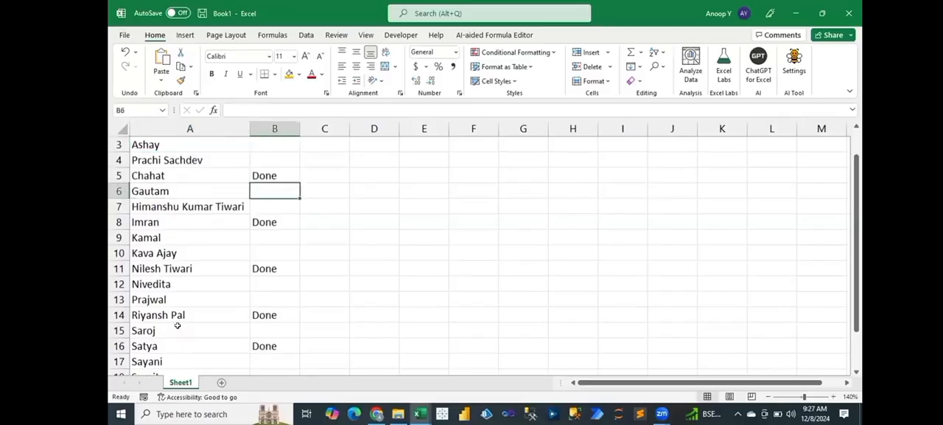
pyautogui.hotkey('ctrl', 'd')
pyautogui.hotkey('alt', 'Tab')
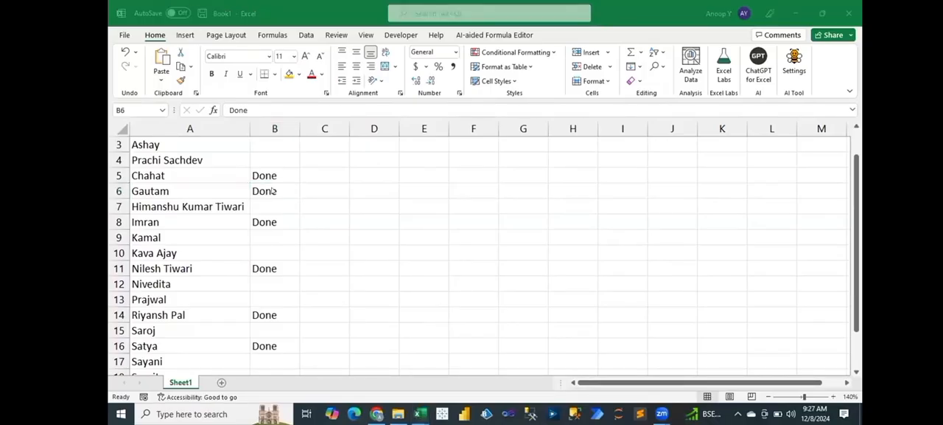
pyautogui.hotkey('alt', 'Tab')
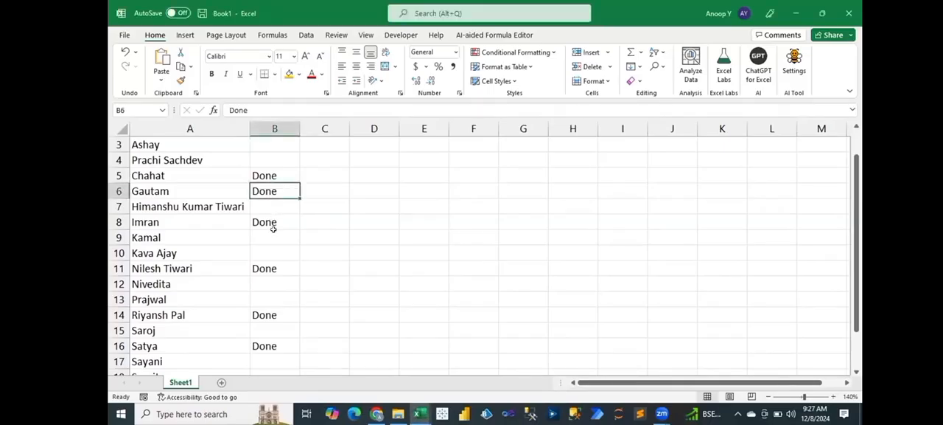
# Step: Enter Done in cell B18 beside the seventeenth person's name
pyautogui.scroll(-1, 230, 359)
pyautogui.click(230, 359)
pyautogui.press('Right')
pyautogui.press('Up')
pyautogui.write('Done')
pyautogui.press('Return')
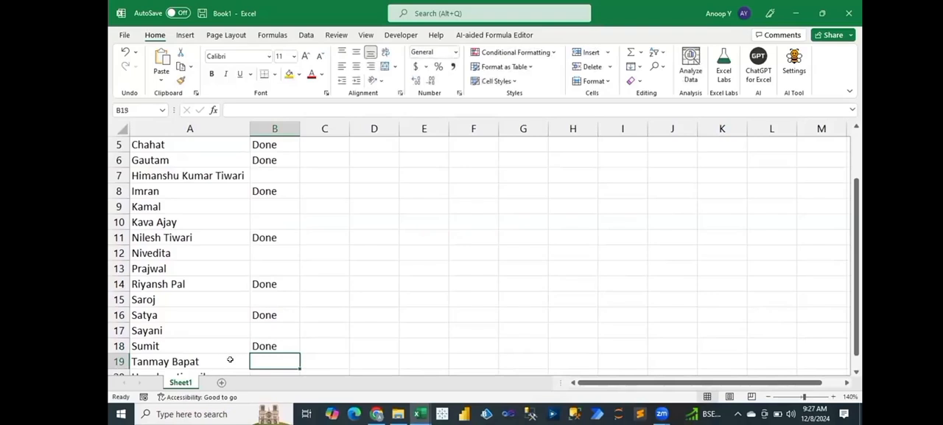
# Step: Add another person's first name in cell A21 at the end of the list
pyautogui.click(165, 349)
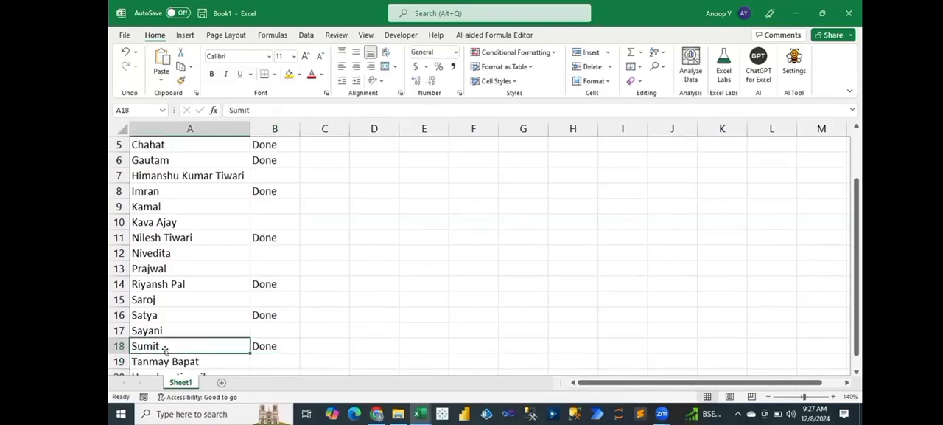
pyautogui.press('Down')
pyautogui.press('Down')
pyautogui.press('Down')
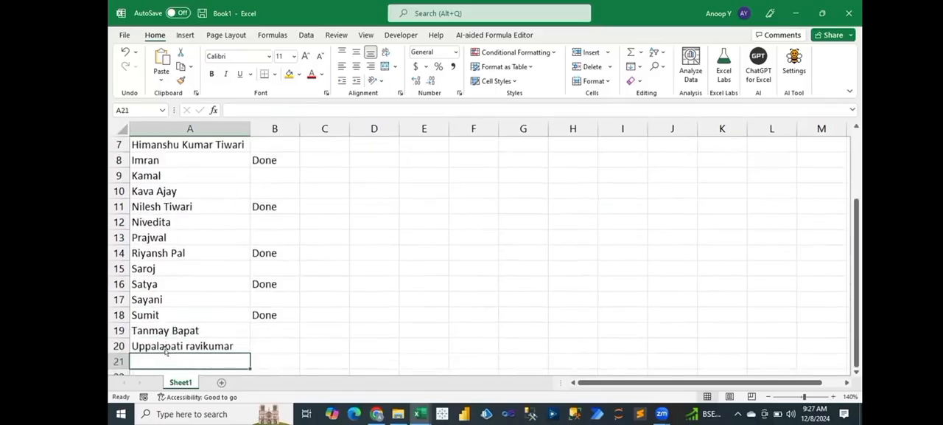
pyautogui.write('jayesh')
pyautogui.press('Tab')
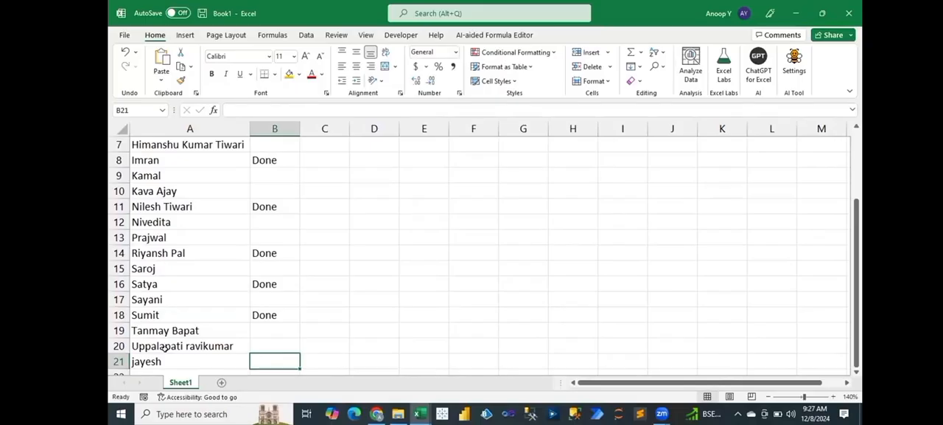
# Step: Enter Done in cell B21 and move it up to cell B20
pyautogui.write('Done')
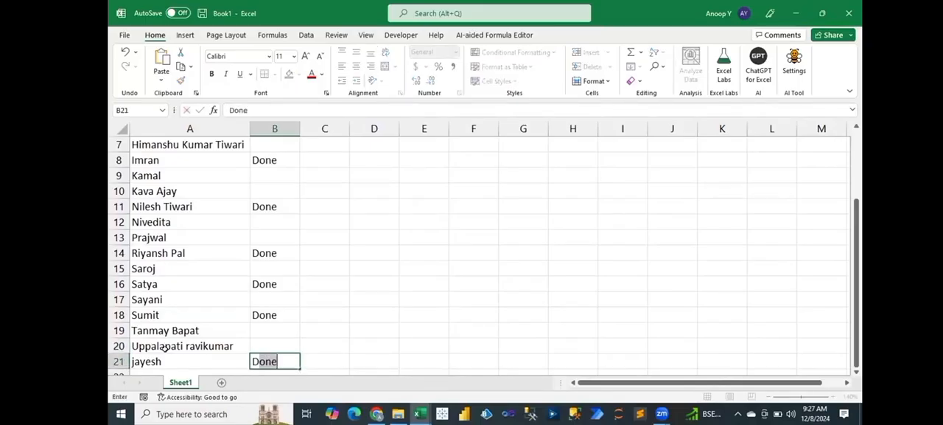
pyautogui.press('Up')
pyautogui.press('Down')
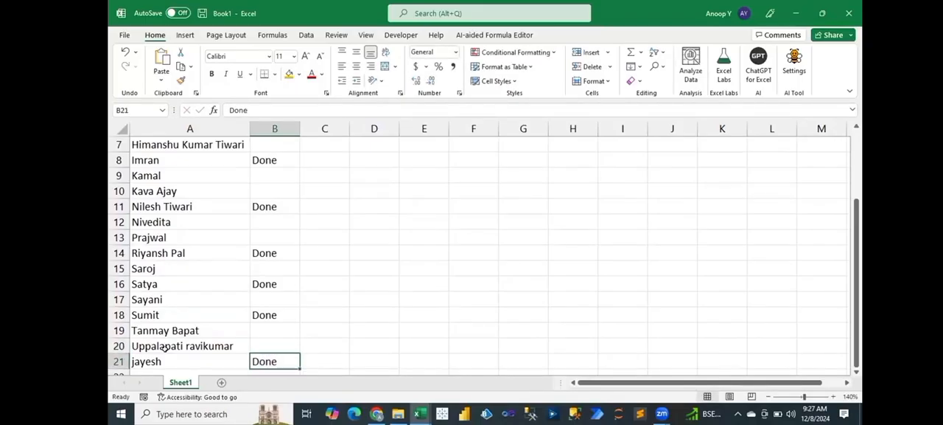
pyautogui.hotkey('ctrl', 'c')
pyautogui.press('Up')
pyautogui.press('Return')
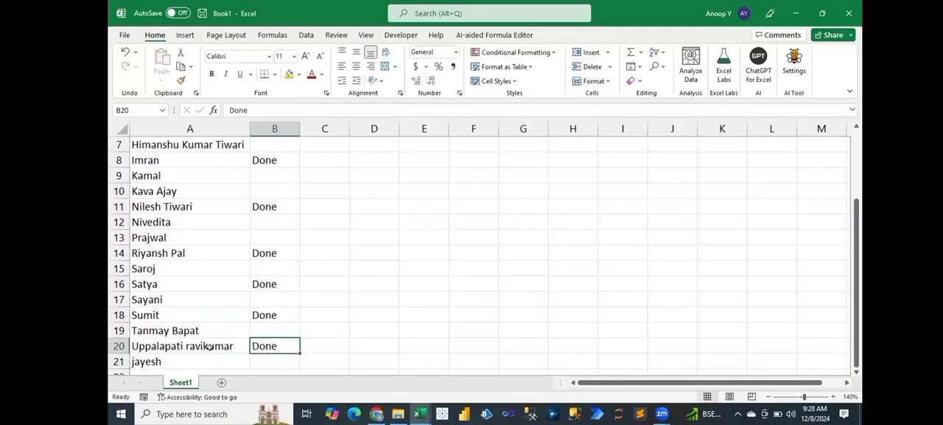
# Step: Capitalize the first letter of the person's name in cell A21
pyautogui.click(231, 110)
pyautogui.press('BackSpace')
pyautogui.write('J')
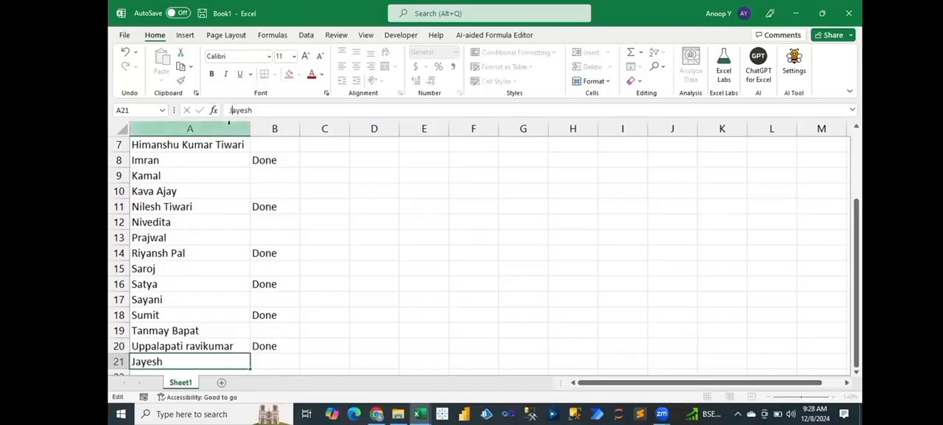
pyautogui.press('Return')
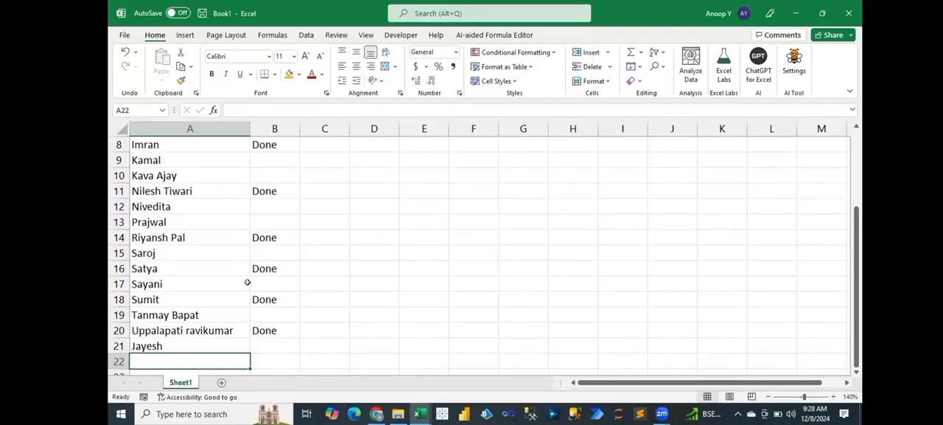
# Step: Enter Done in cell B19 and copy the Done remark from B14 into B13
pyautogui.click(252, 313)
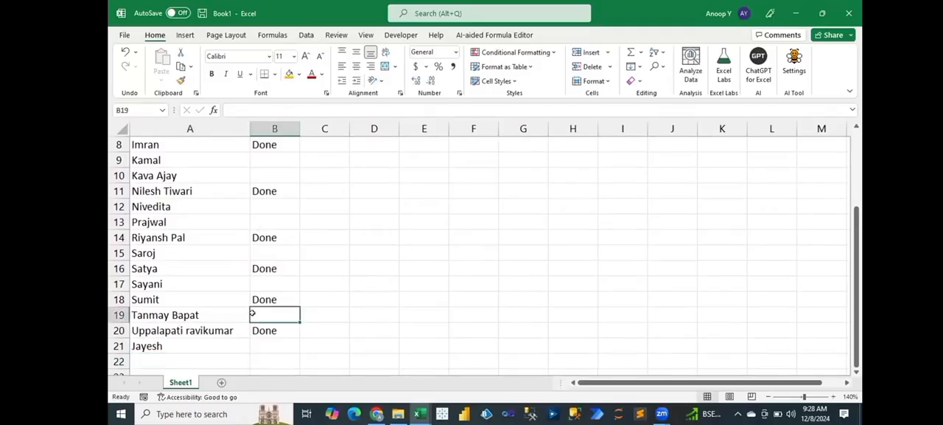
pyautogui.write('Done')
pyautogui.click(185, 263)
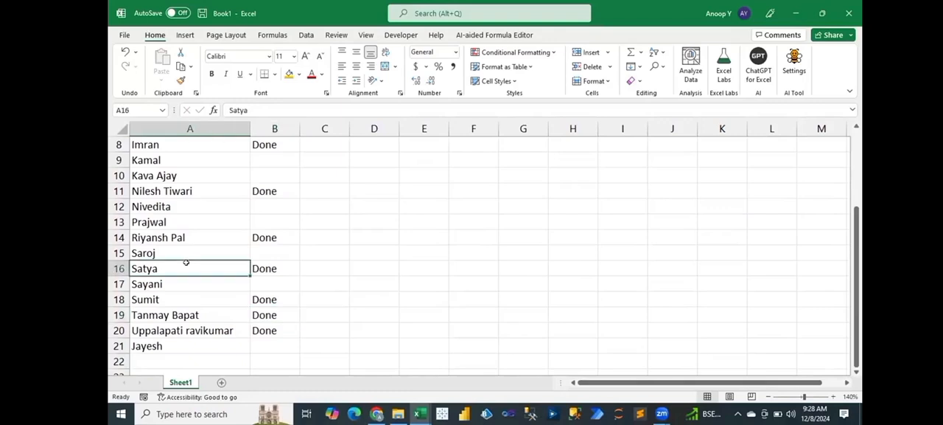
pyautogui.click(260, 237)
pyautogui.hotkey('ctrl', 'c')
pyautogui.press('Up')
pyautogui.press('Return')
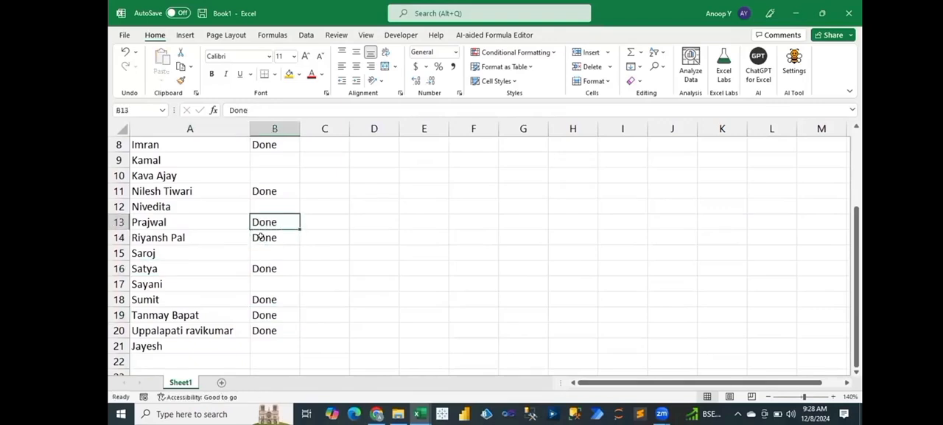
# Step: Enter Done in cell B17 beside the sixteenth person's name
pyautogui.click(255, 281)
pyautogui.write('Done')
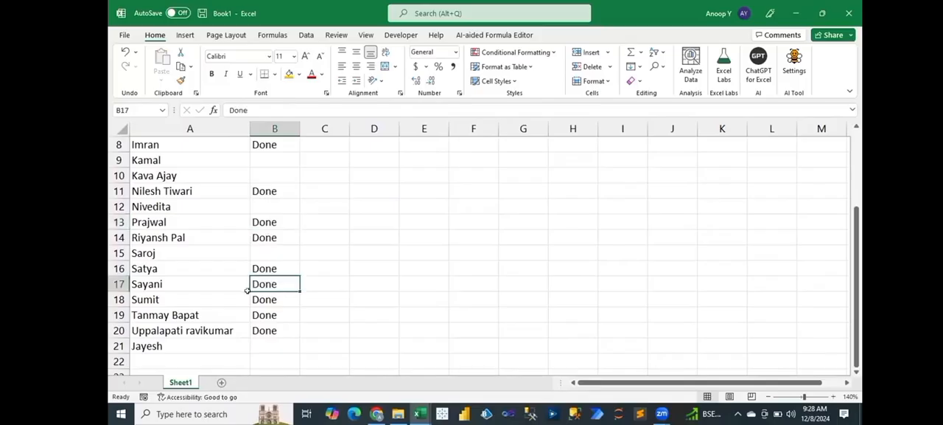
pyautogui.click(211, 246)
pyautogui.press('Up')
pyautogui.press('Up')
pyautogui.press('Up')
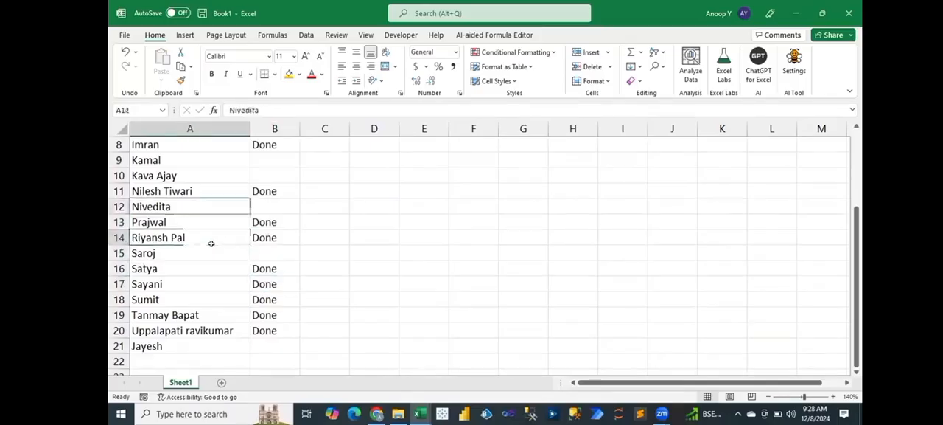
# Step: Save the workbook in the Downloads folder as an Excel Workbook named Feedbac
pyautogui.hotkey('ctrl', 'Home')
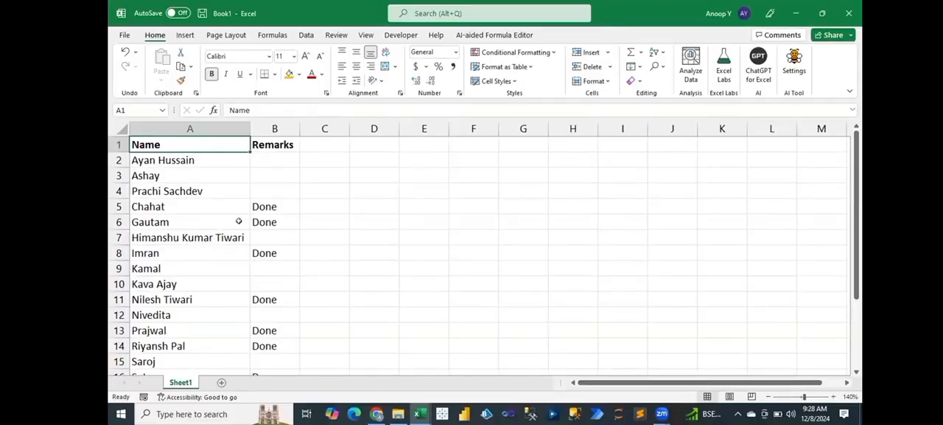
pyautogui.hotkey('alt', 'F11')
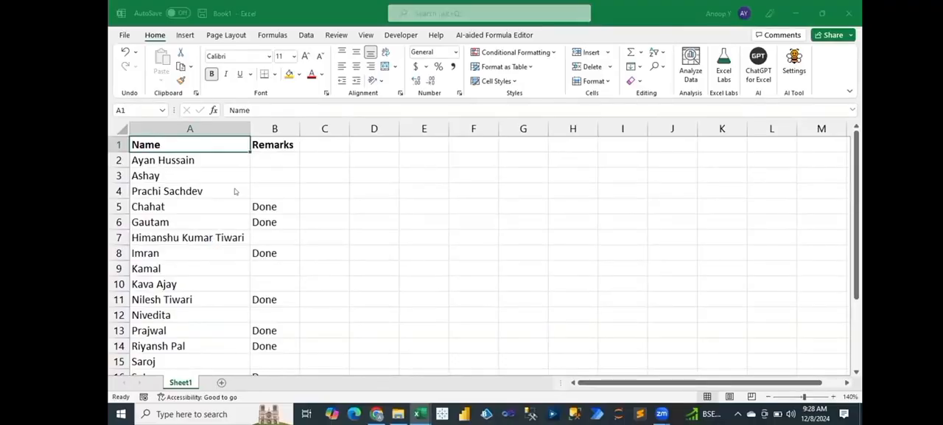
pyautogui.write('Feedbac')
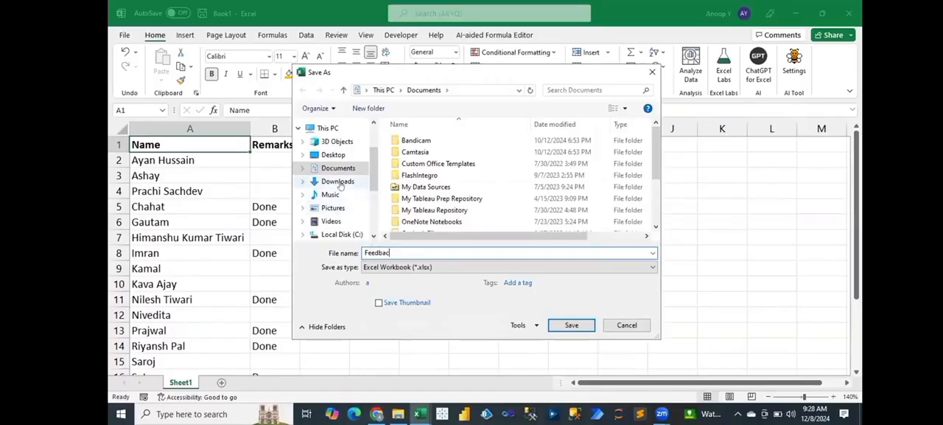
pyautogui.click(341, 184)
pyautogui.click(591, 325)
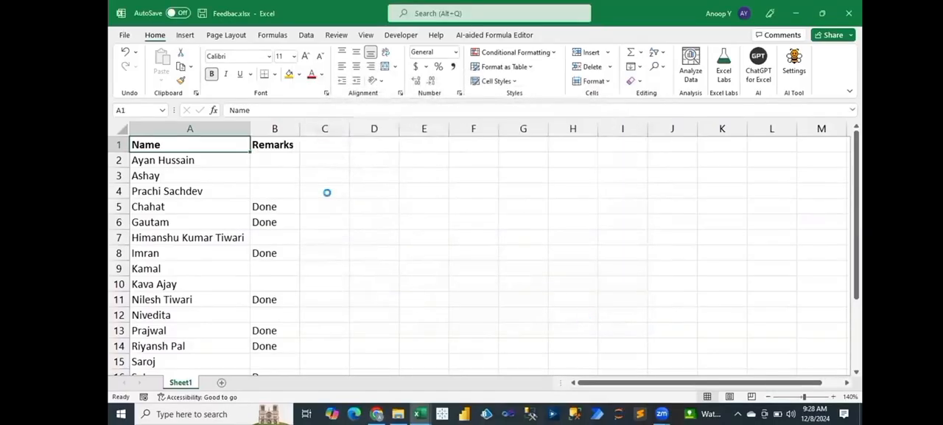
pyautogui.click(265, 158)
pyautogui.press('Down')
pyautogui.press('Down')
pyautogui.press('Down')
pyautogui.press('Down')
pyautogui.press('Down')
pyautogui.press('Down')
pyautogui.press('Down')
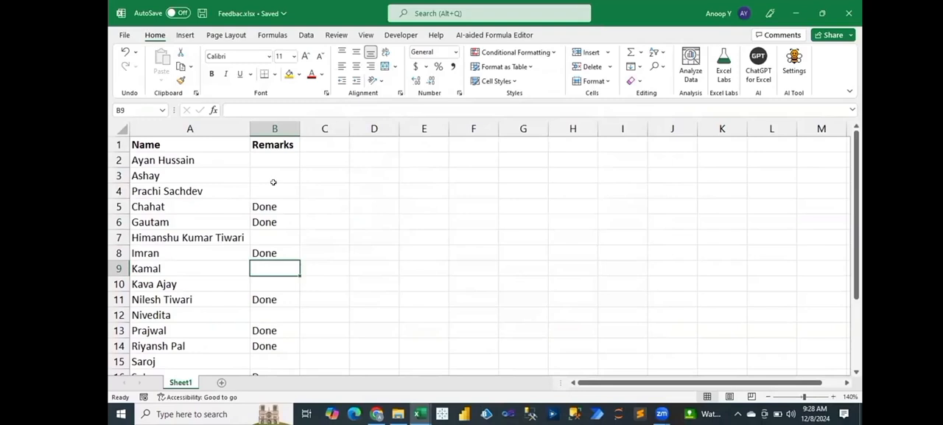
pyautogui.click(199, 159)
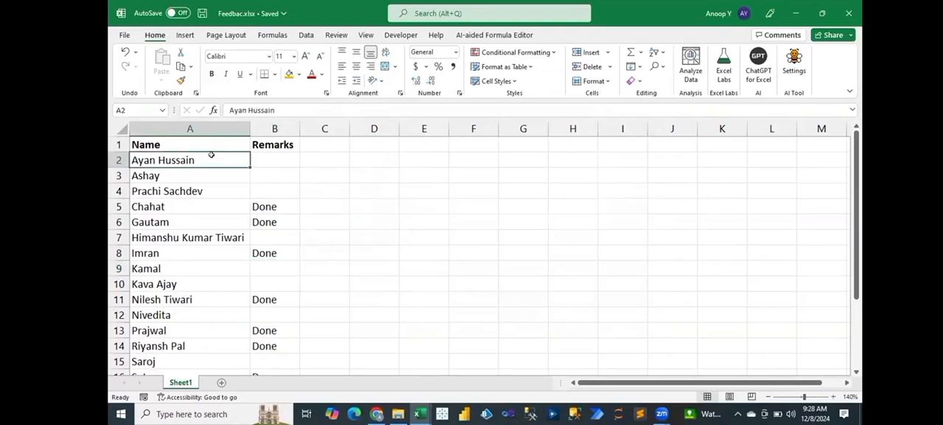
# Step: Apply all borders to the Name and Remarks table in A1:B21
pyautogui.moveTo(202, 139); pyautogui.dragTo(268, 380)
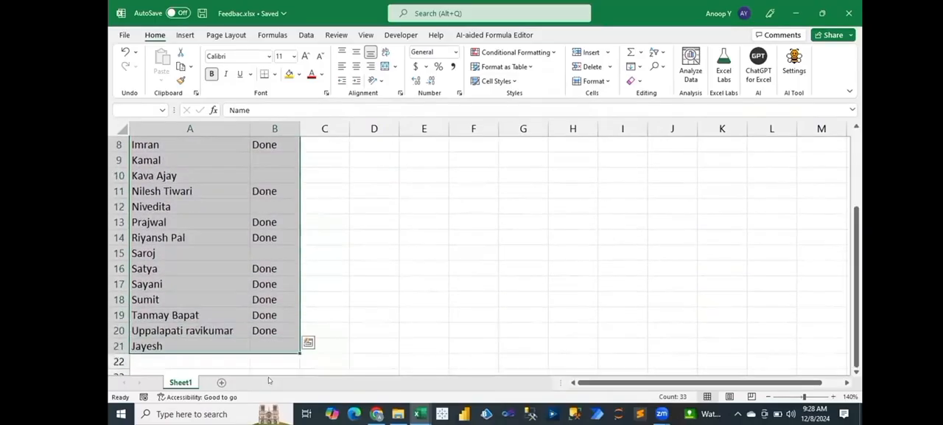
pyautogui.press('alt')
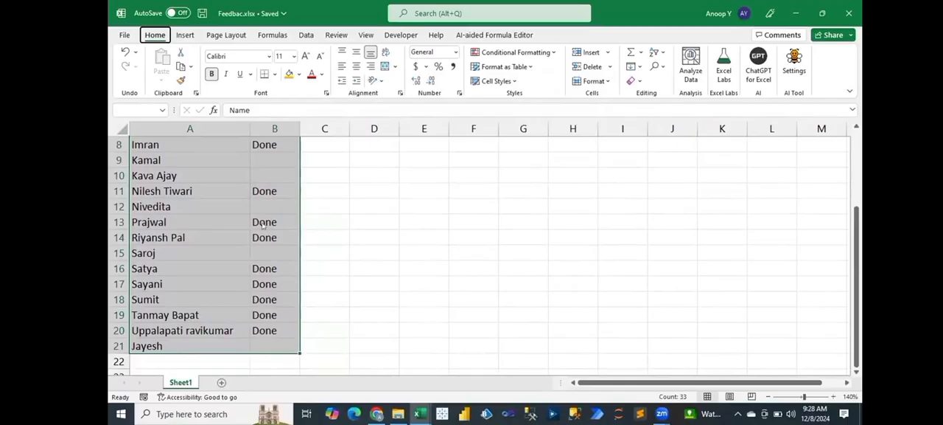
pyautogui.scroll(3, 246, 194)
pyautogui.click(214, 176)
pyautogui.click(203, 155)
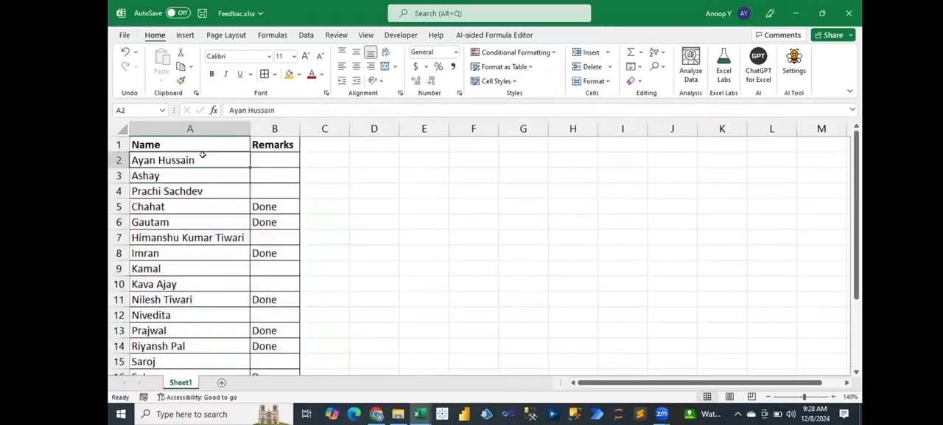